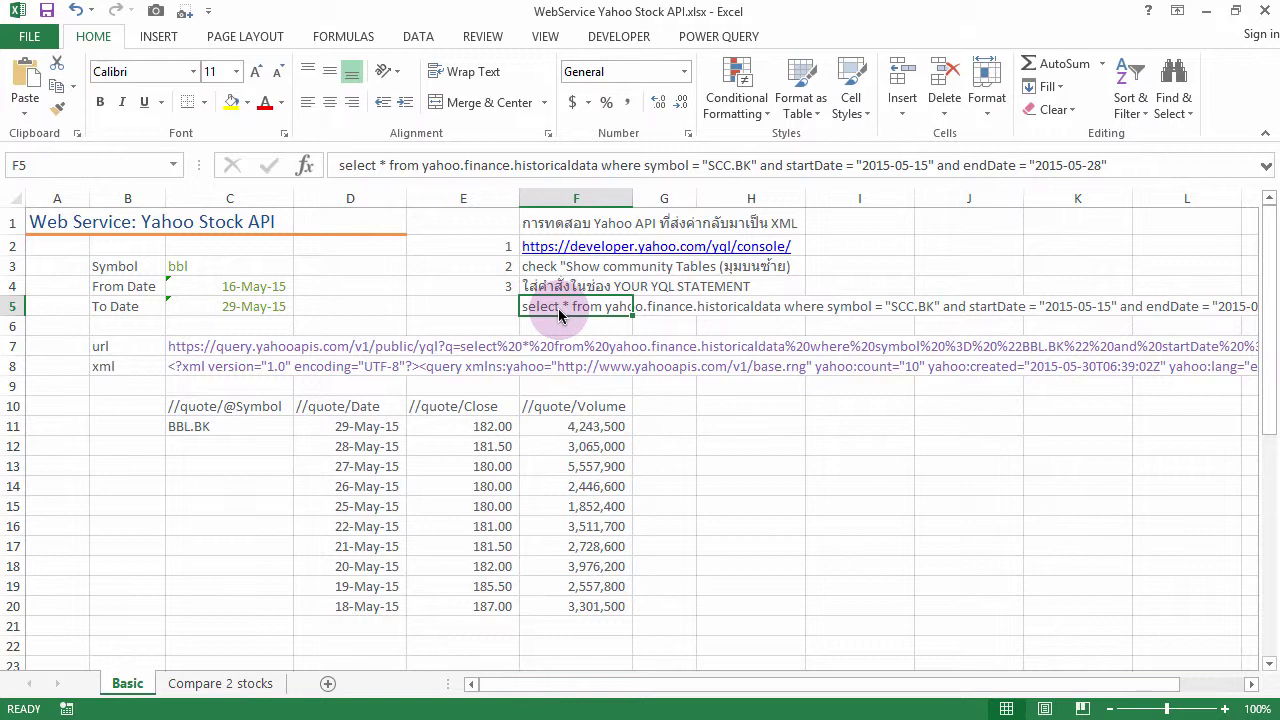
pyautogui.click(546, 252)
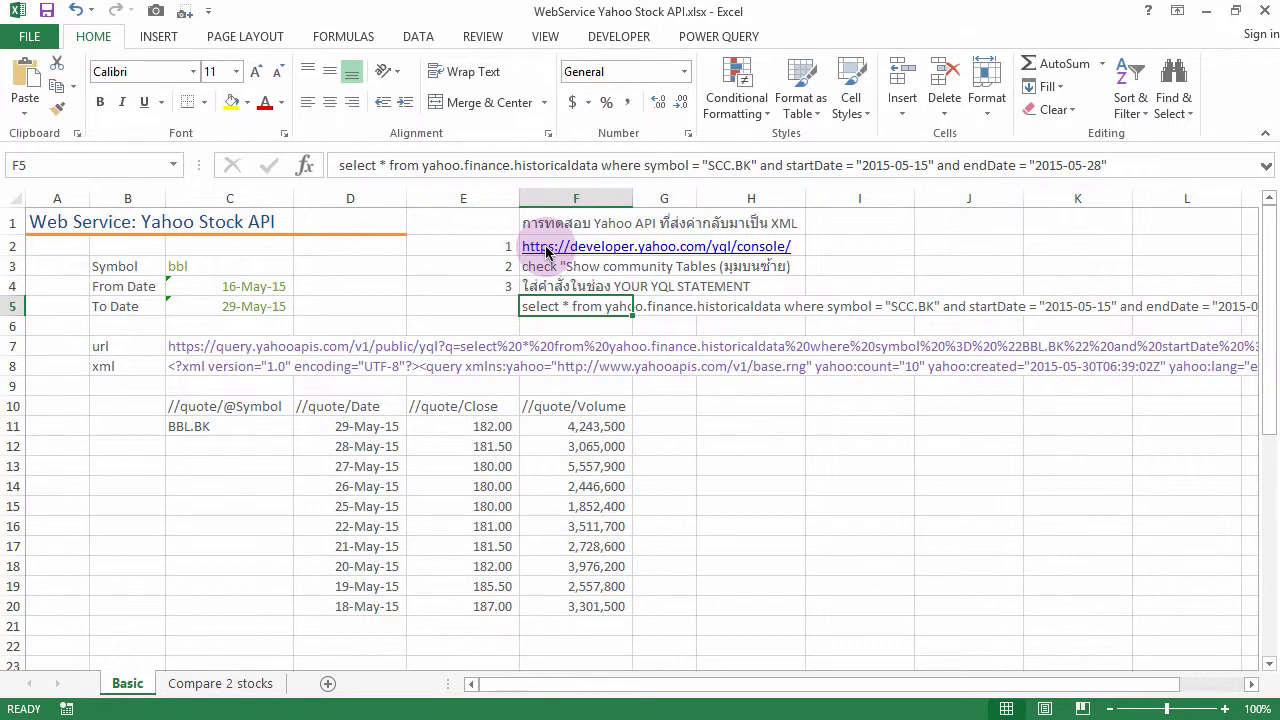
pyautogui.click(545, 250)
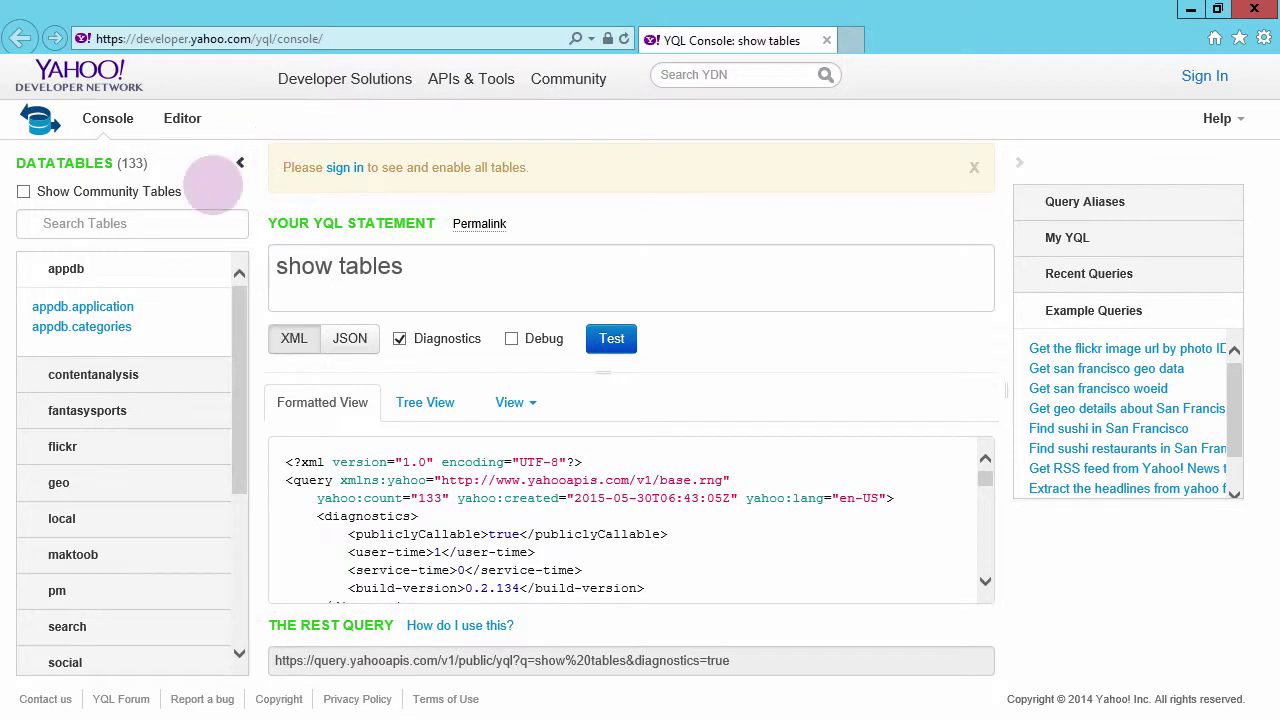
# - Show community tables in the YQL table list (1094 tables) and return to the Excel workbook
pyautogui.click(24, 194)
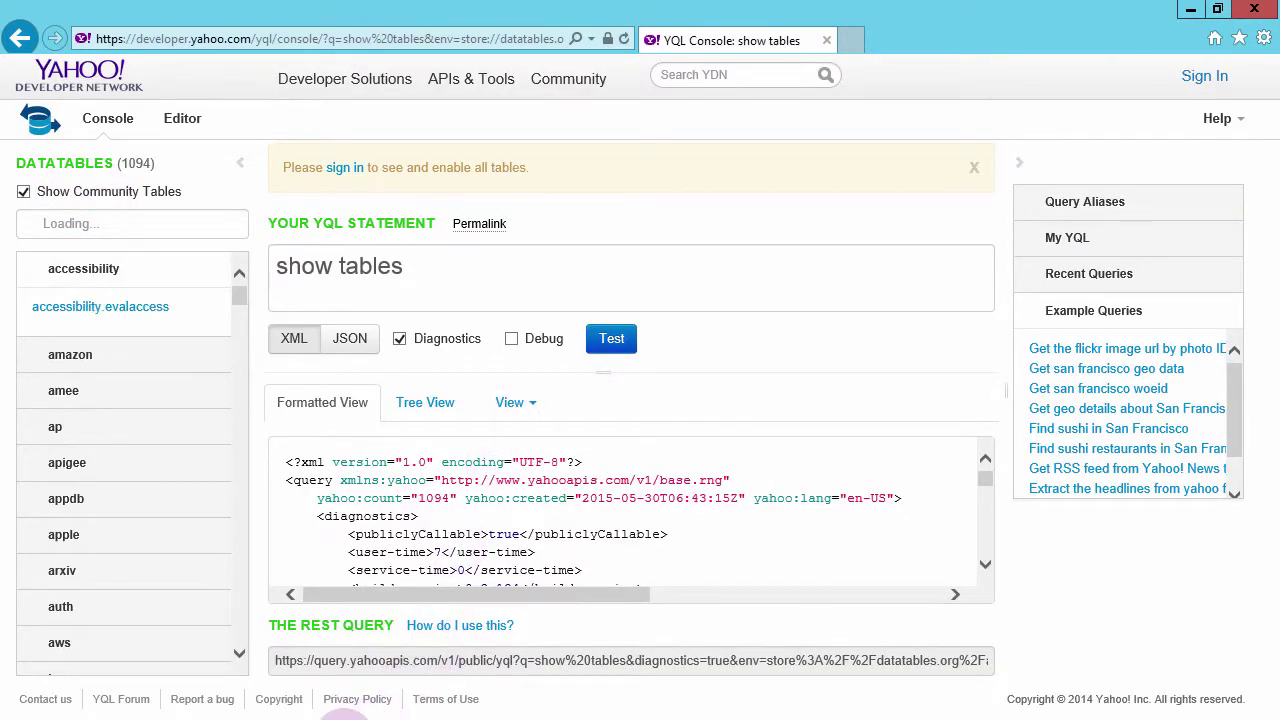
pyautogui.moveTo(345, 715)
pyautogui.click(330, 630)
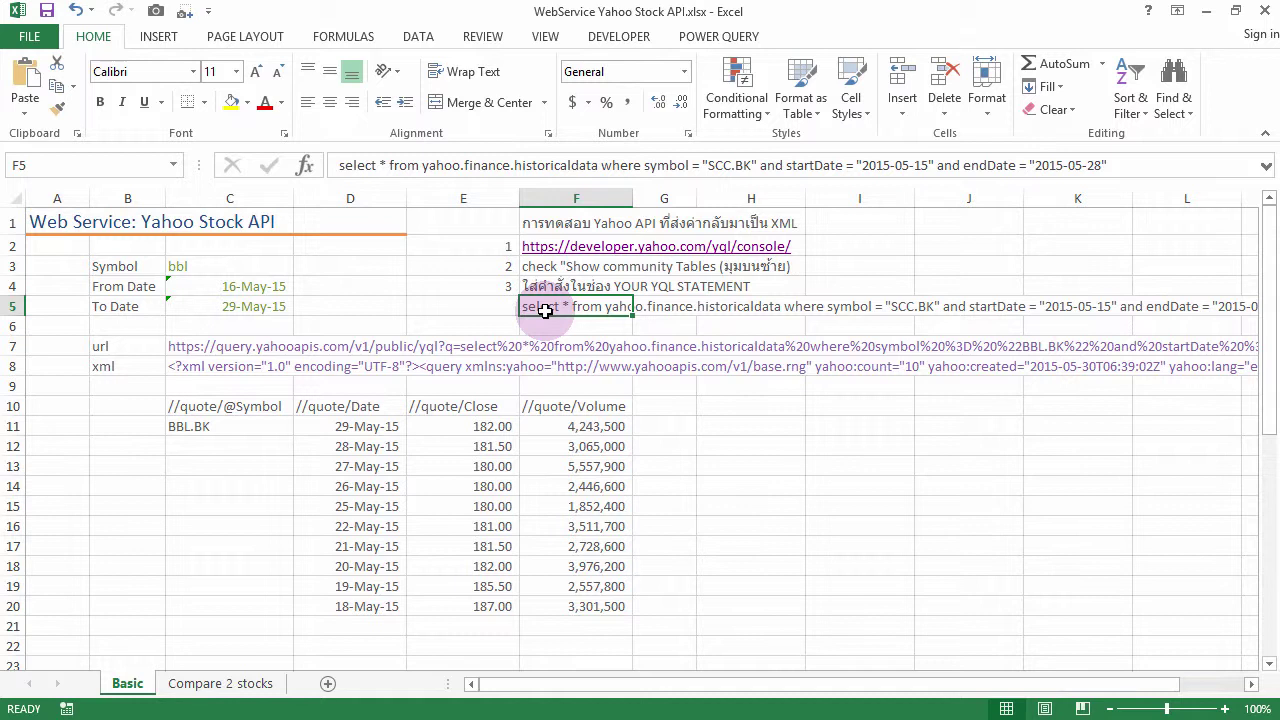
# - Copy the SCC.BK historicaldata query from cell F5 and go back to the YQL console
pyautogui.press('Escape')
pyautogui.hotkey('ctrl', 'c')
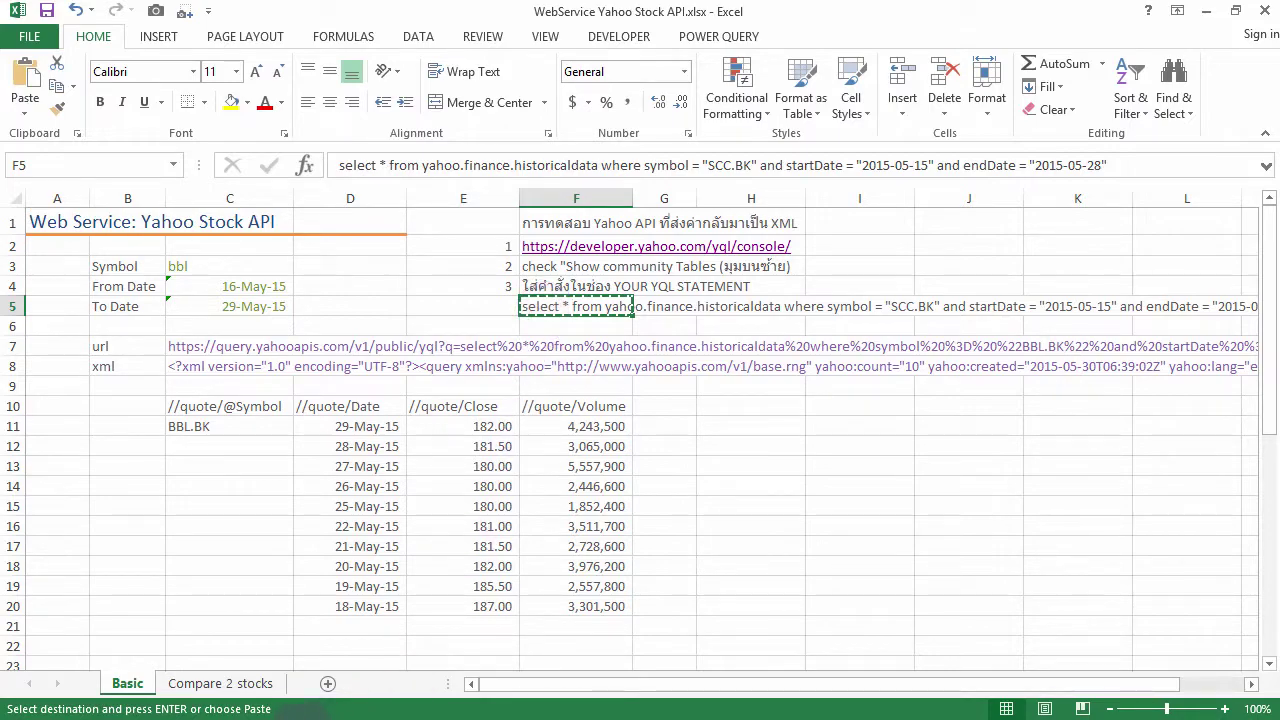
pyautogui.hotkey('alt', 'Tab')
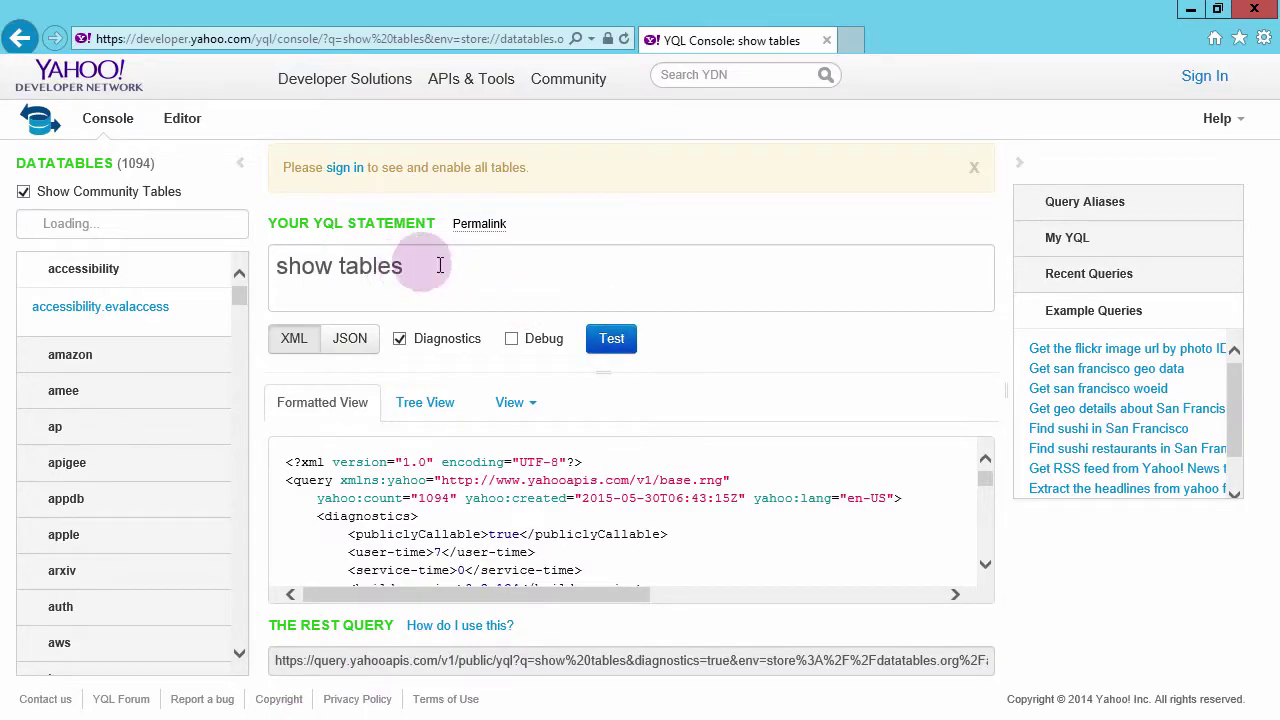
# - Replace the 'show tables' statement with the copied SCC.BK historicaldata query
pyautogui.moveTo(437, 266); pyautogui.dragTo(170, 268)
pyautogui.hotkey('ctrl', 'v')
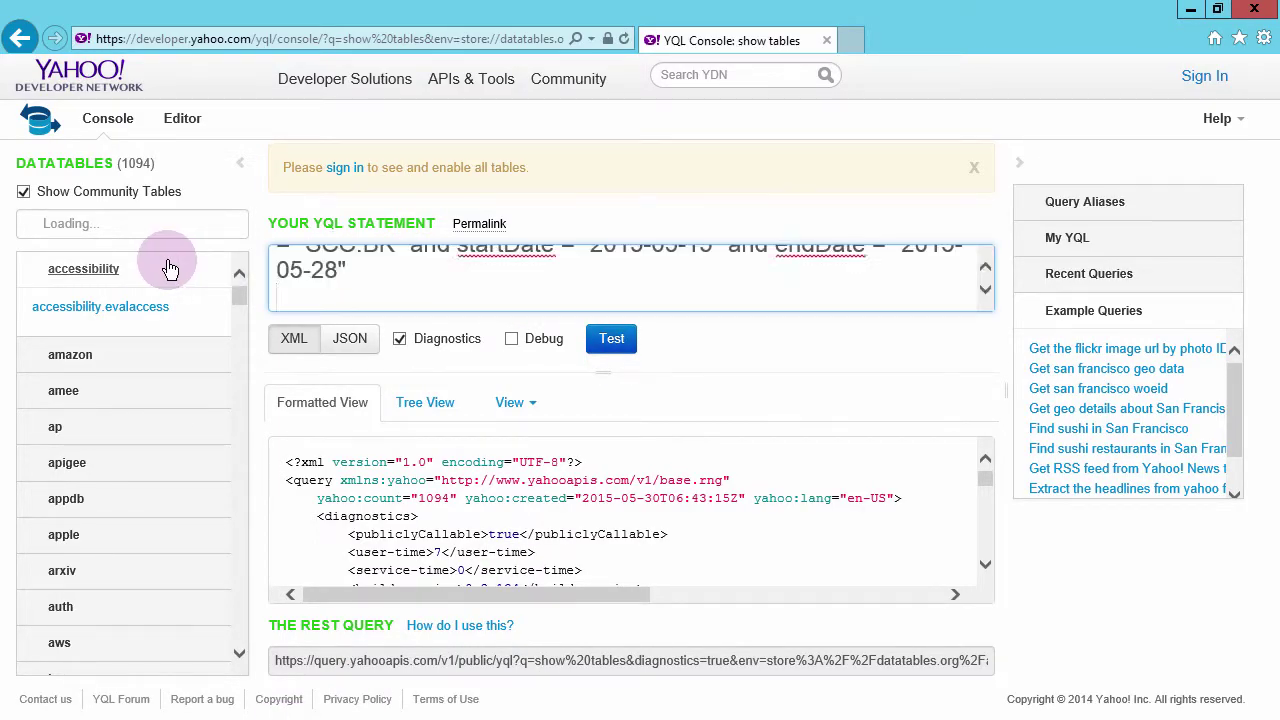
pyautogui.click(985, 266)
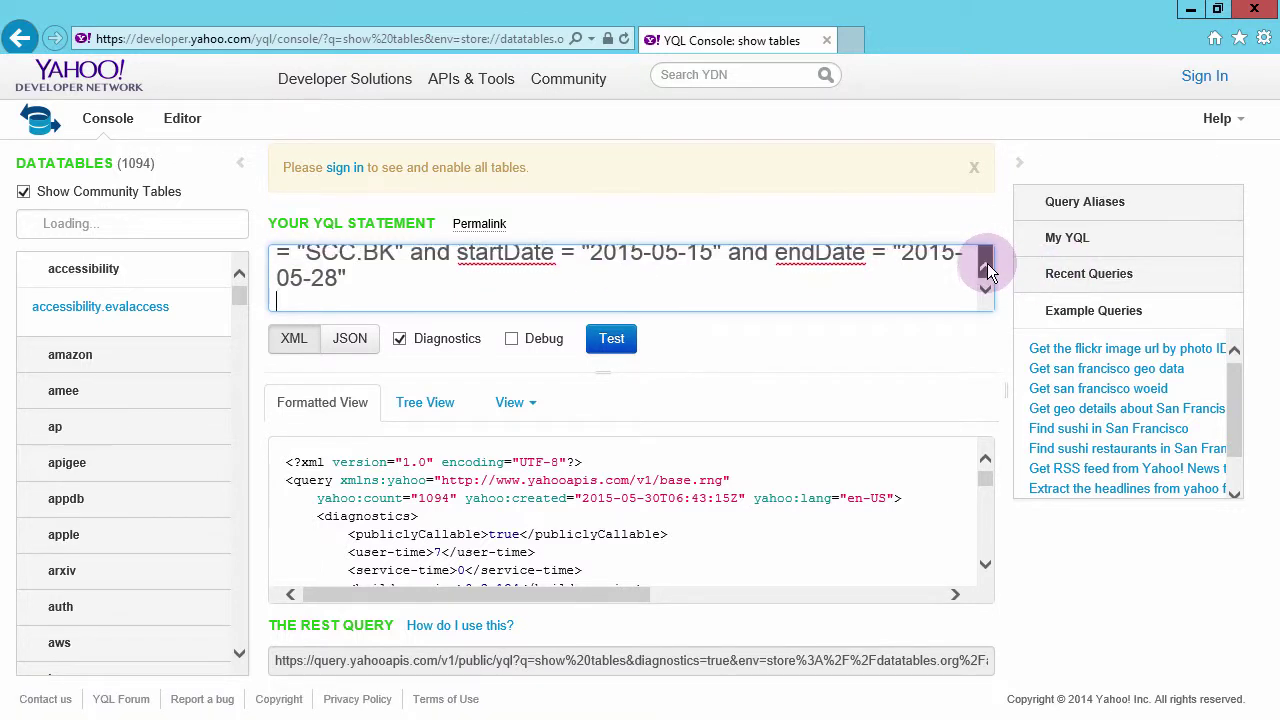
pyautogui.click(985, 266)
# - Run the query and review the XML quotes for 2015-05-15 to 2015-05-28
pyautogui.click(610, 340)
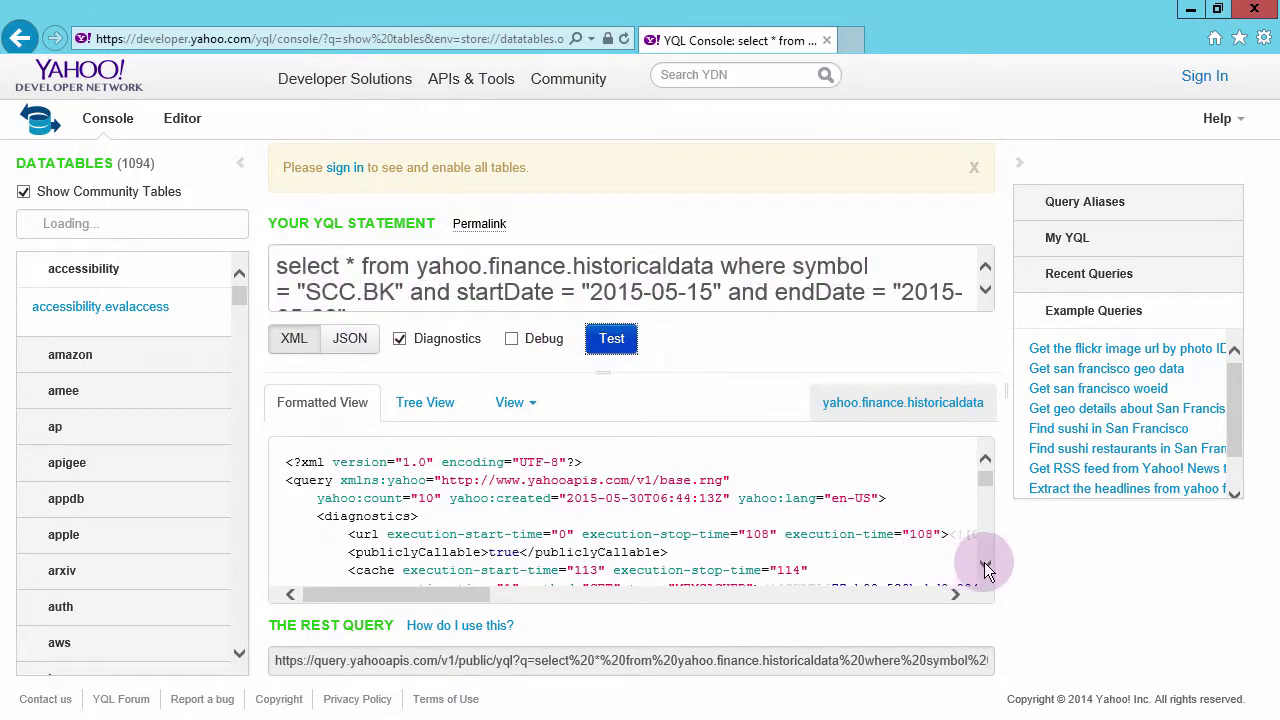
pyautogui.moveTo(986, 568); pyautogui.dragTo(986, 568)
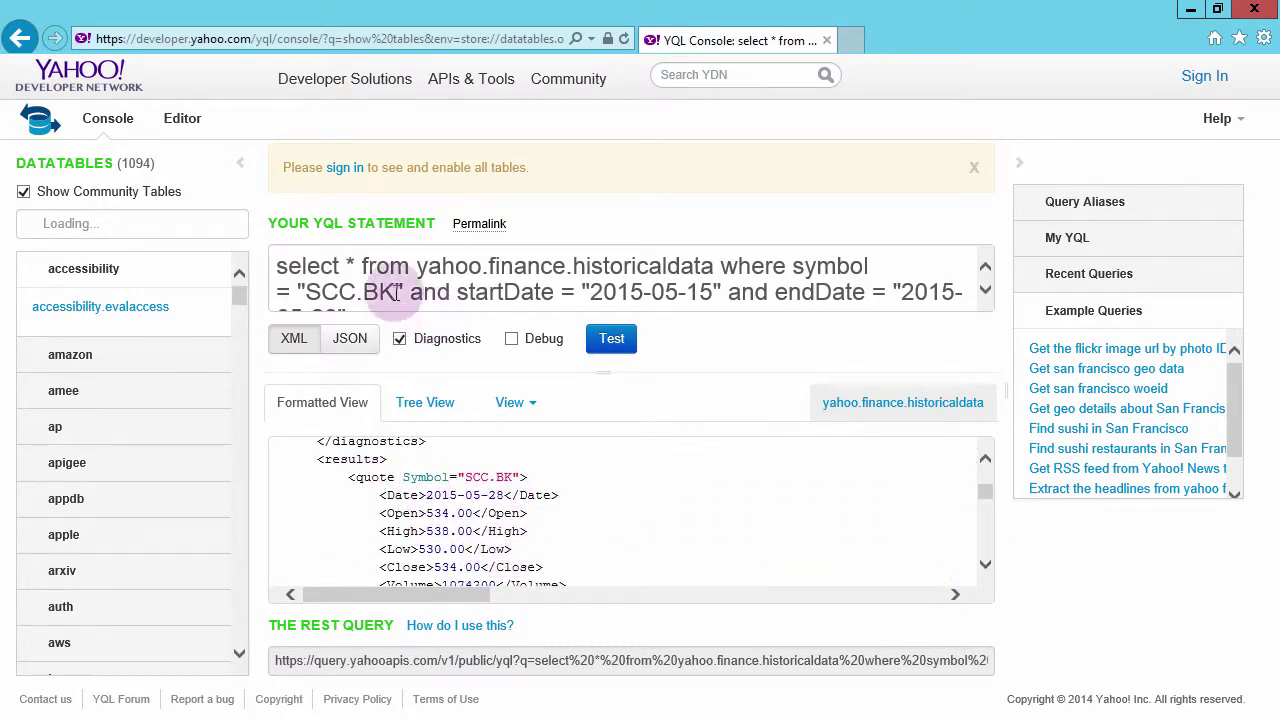
pyautogui.click(355, 265)
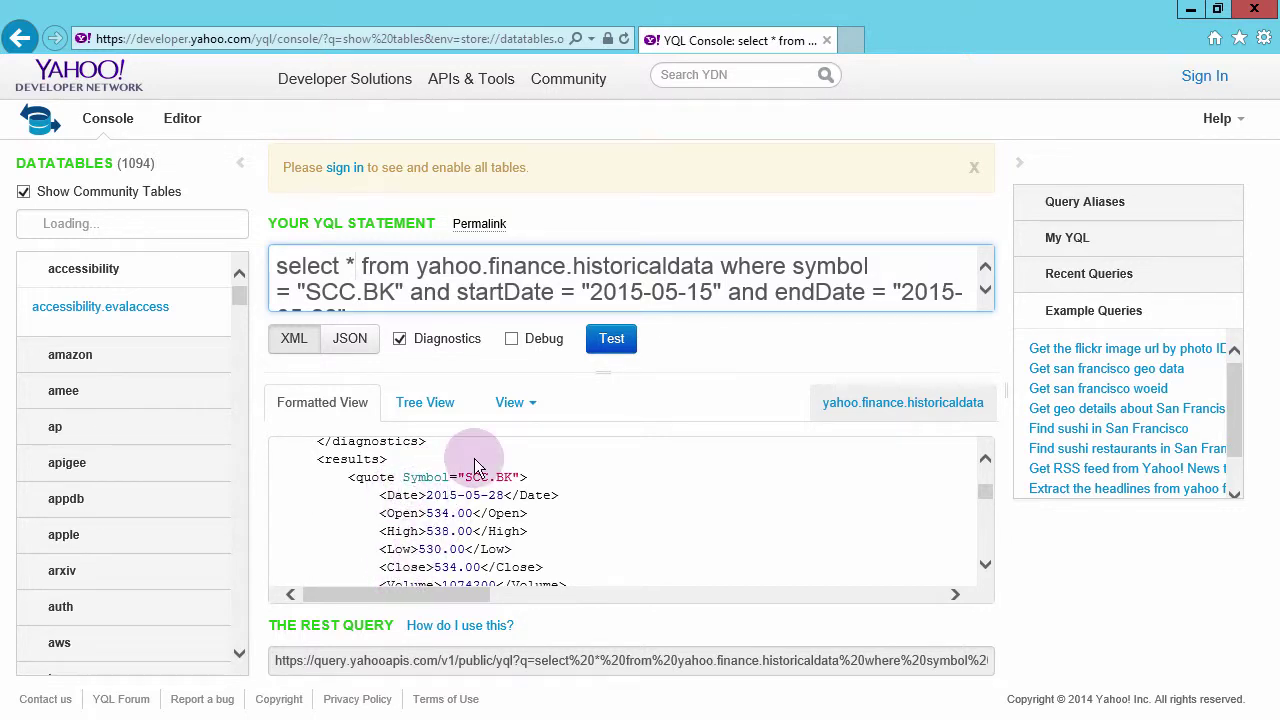
# - Replace * with 'Symbol, Date, Close' and rerun, showing a 534.00 close on 2015-05-28
pyautogui.click(356, 263)
pyautogui.press('BackSpace')
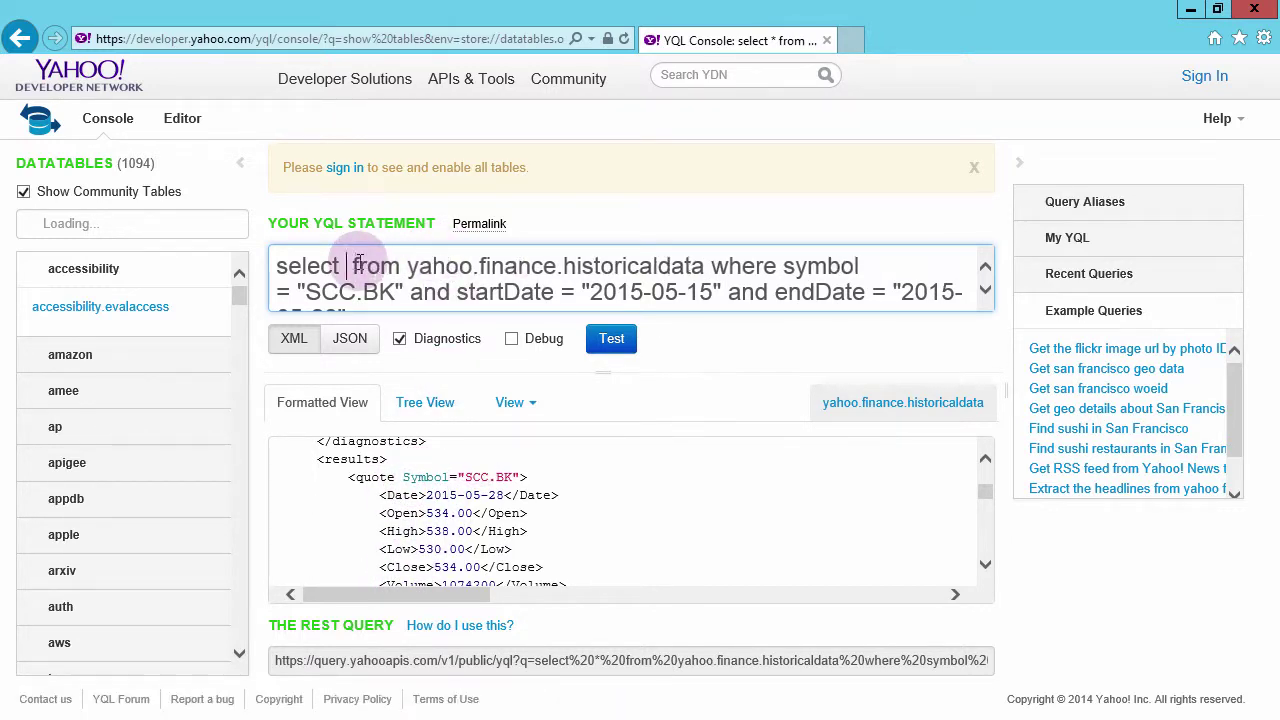
pyautogui.write('Symbol')
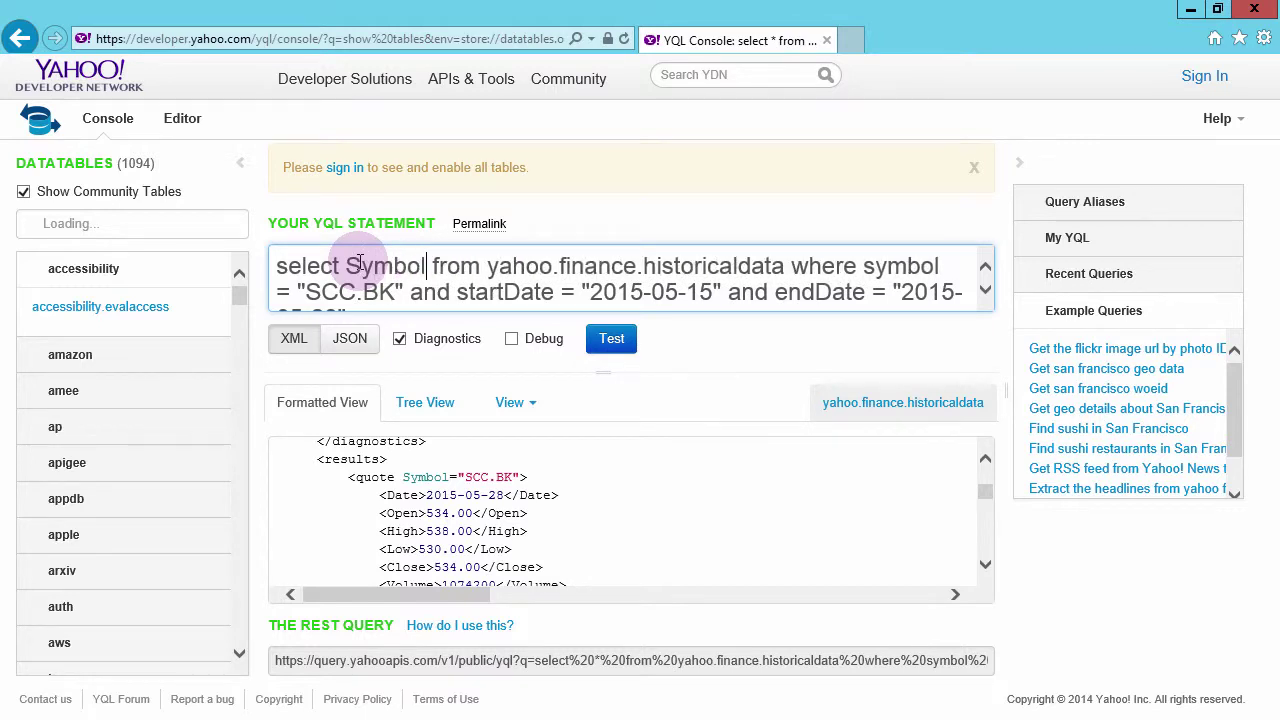
pyautogui.write(', Date, C')
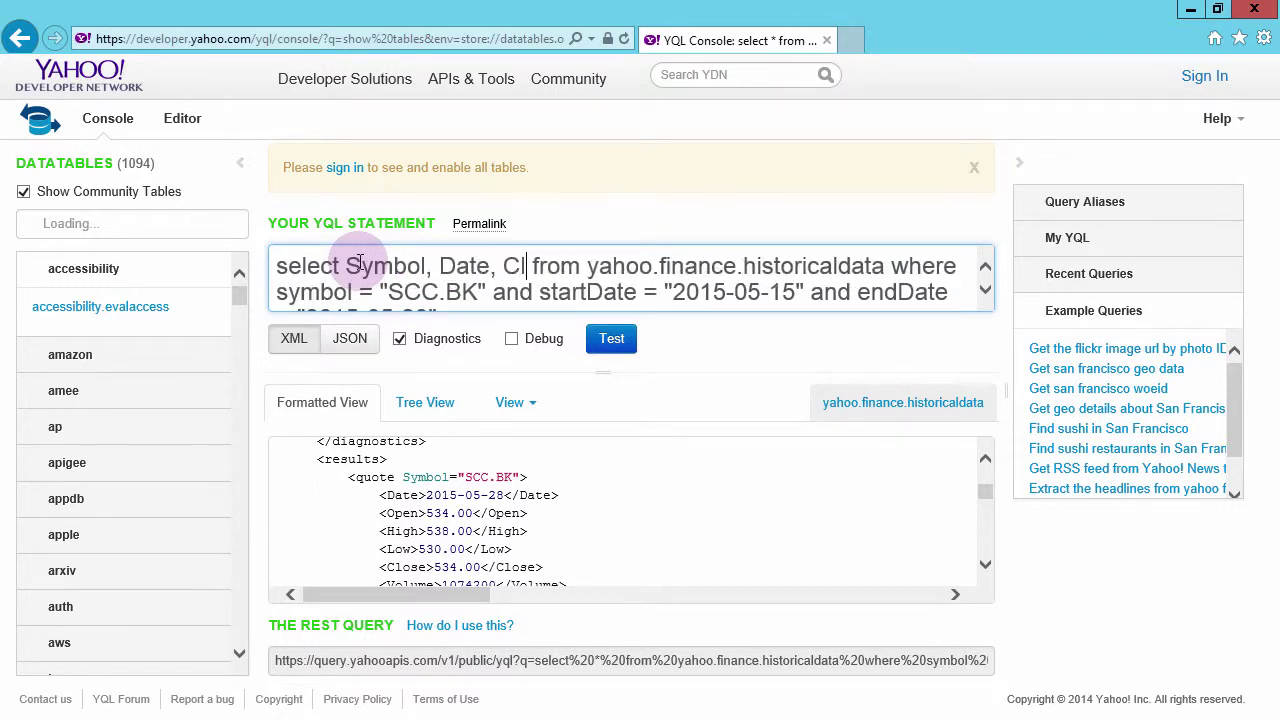
pyautogui.write('lose')
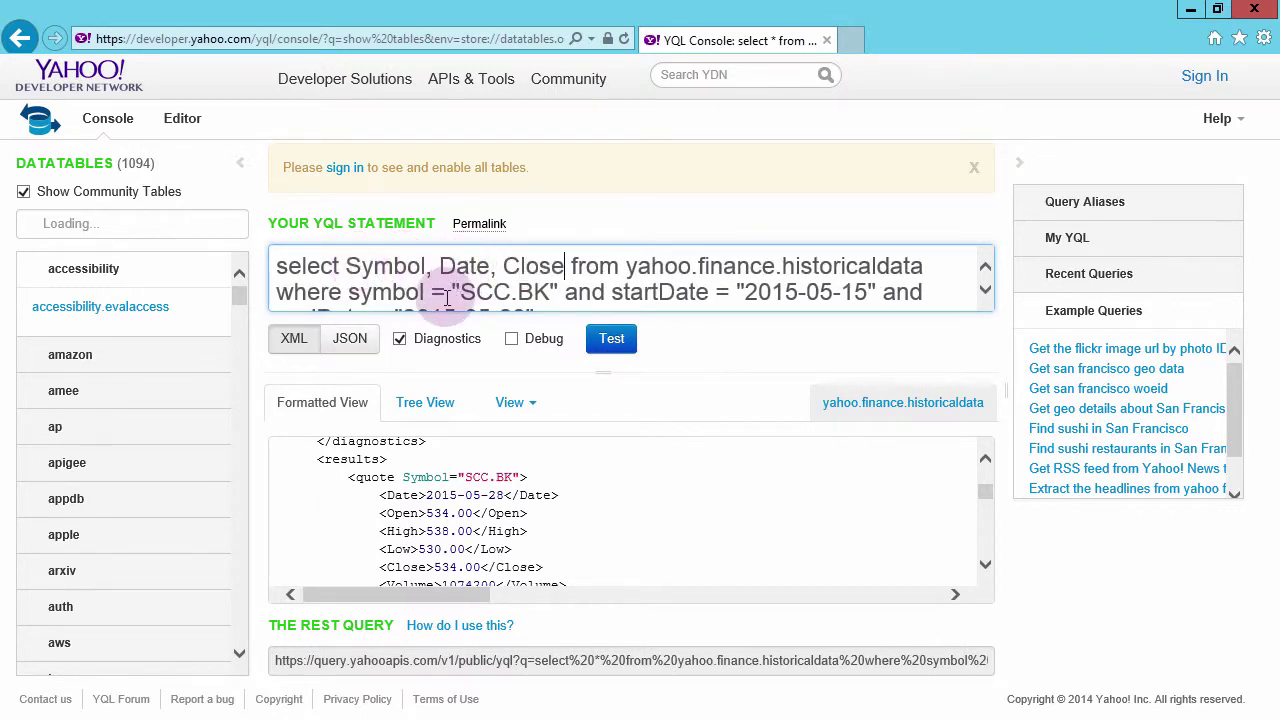
pyautogui.click(610, 342)
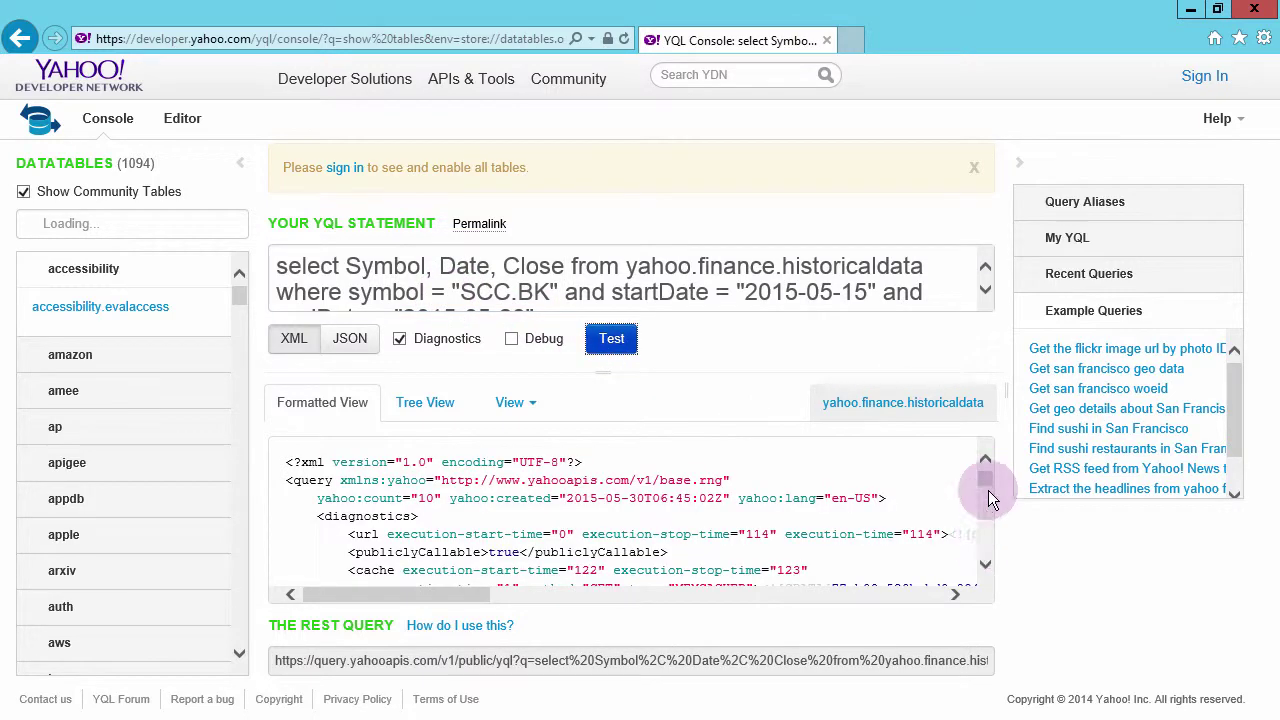
pyautogui.moveTo(985, 485); pyautogui.dragTo(980, 507)
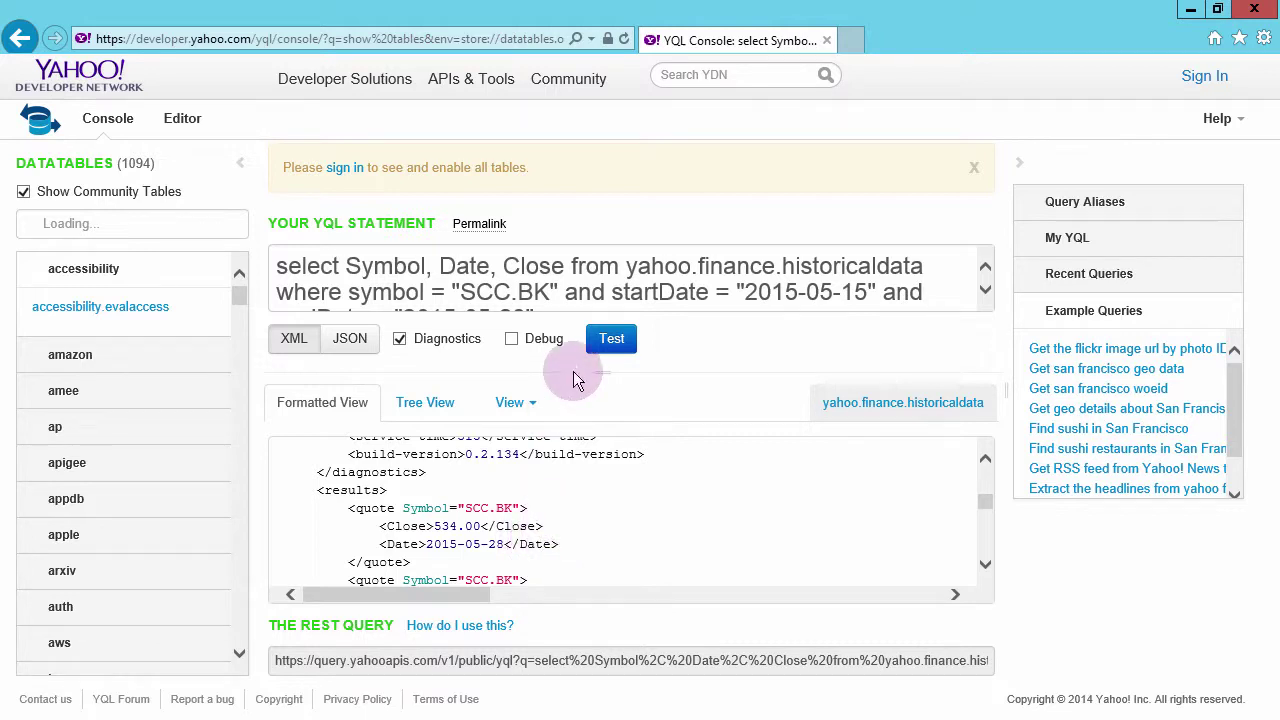
# - Change the symbol condition to in ("SCC.BK", "BBL.BK")
pyautogui.click(445, 291)
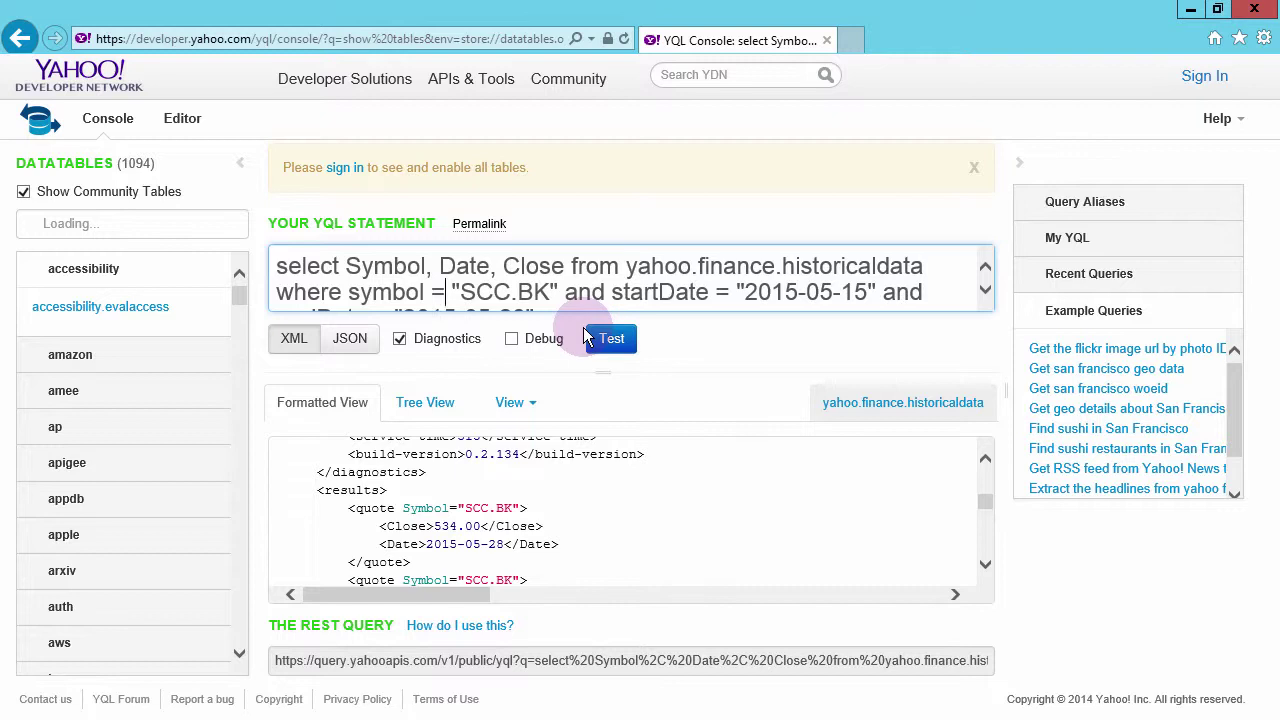
pyautogui.press('BackSpace')
pyautogui.write('in')
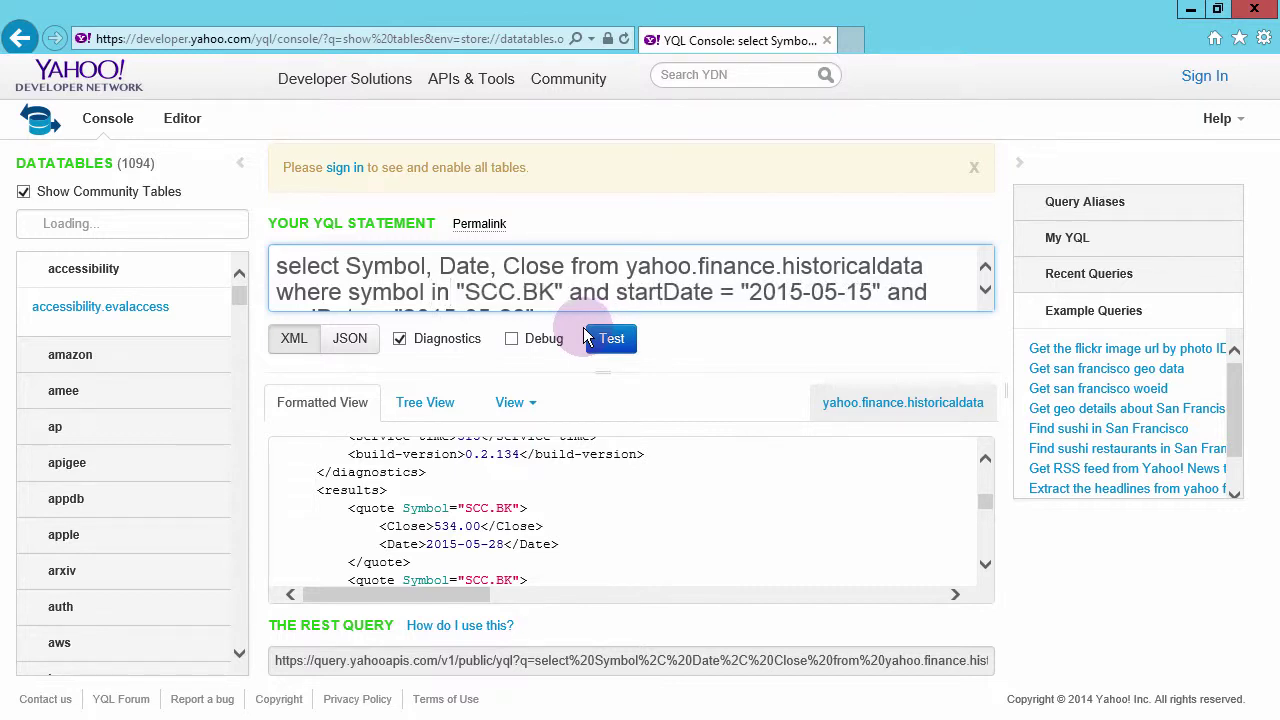
pyautogui.press('Right')
pyautogui.write('(')
pyautogui.press('Right')
pyautogui.press('Right')
pyautogui.press('Right')
pyautogui.press('Right')
pyautogui.press('Right')
pyautogui.press('Right')
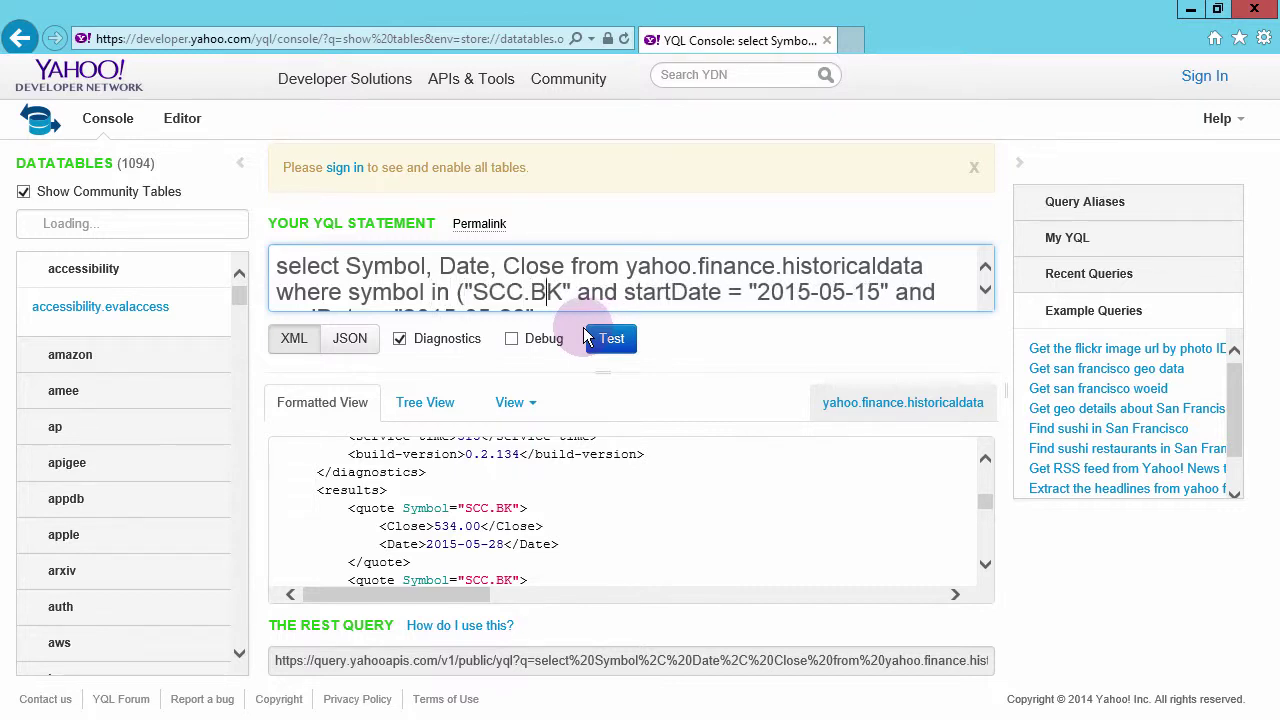
pyautogui.write(', "')
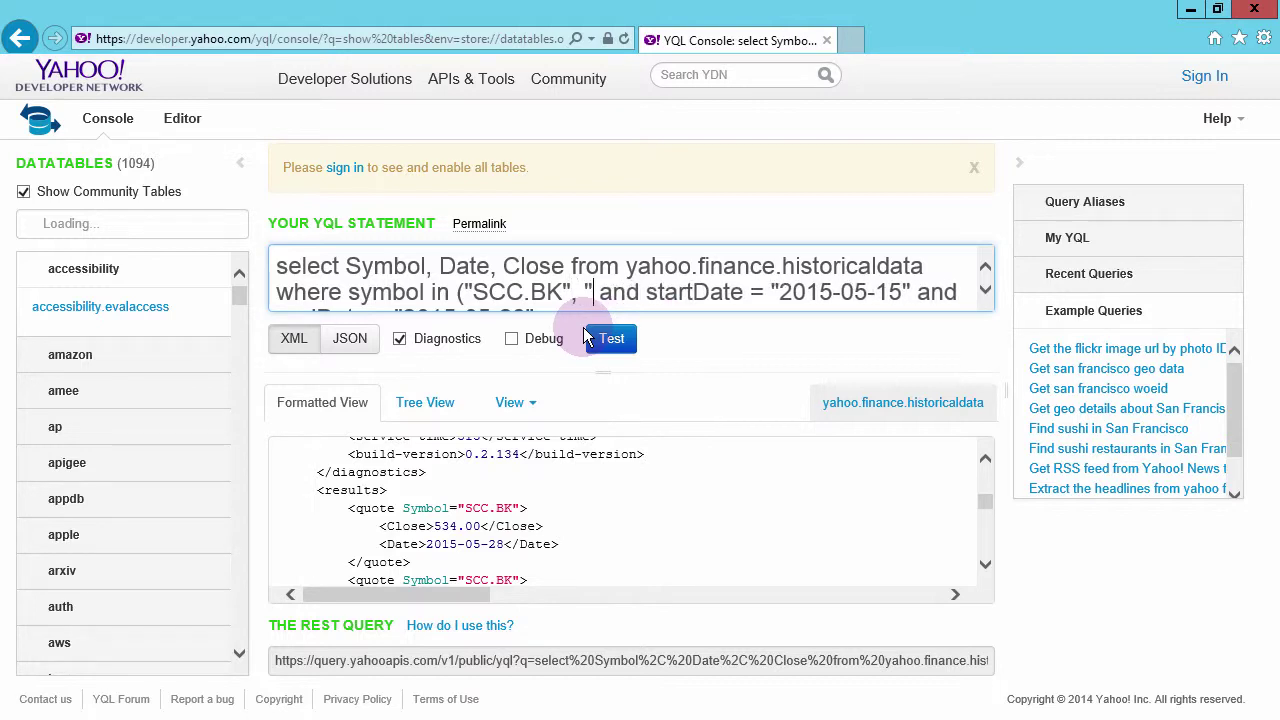
pyautogui.write('BB')
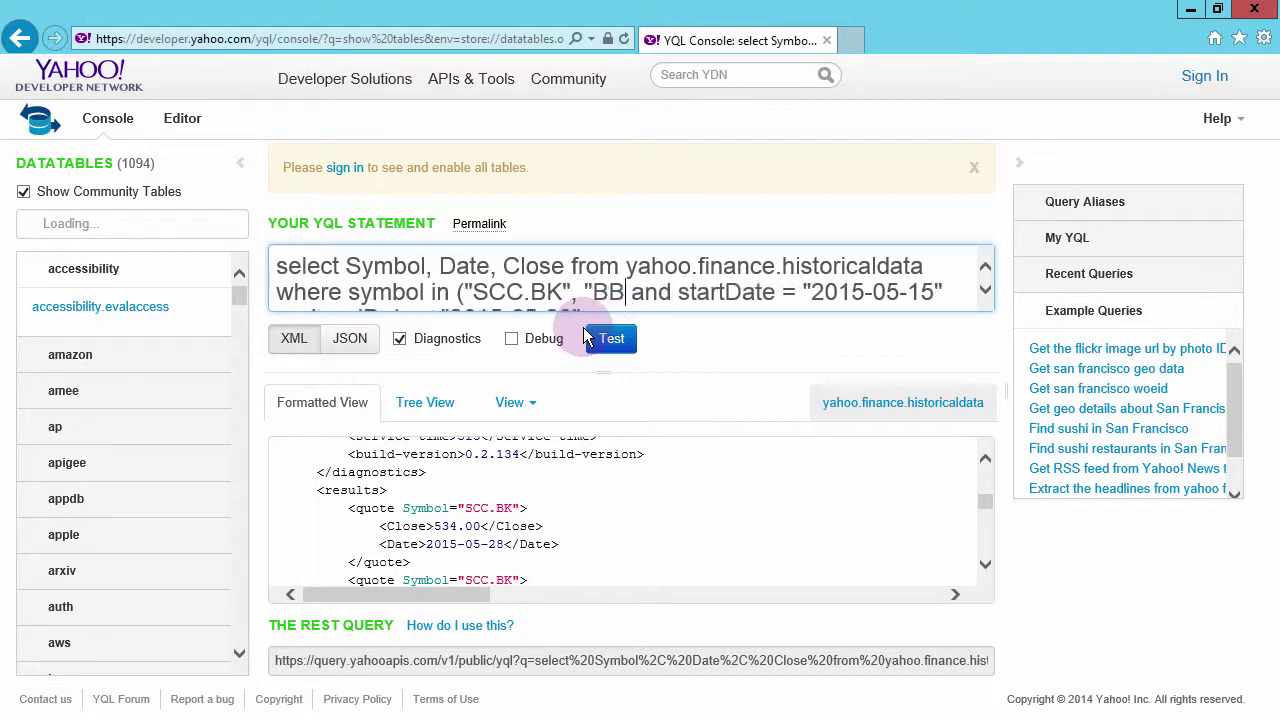
pyautogui.write('L.BK')
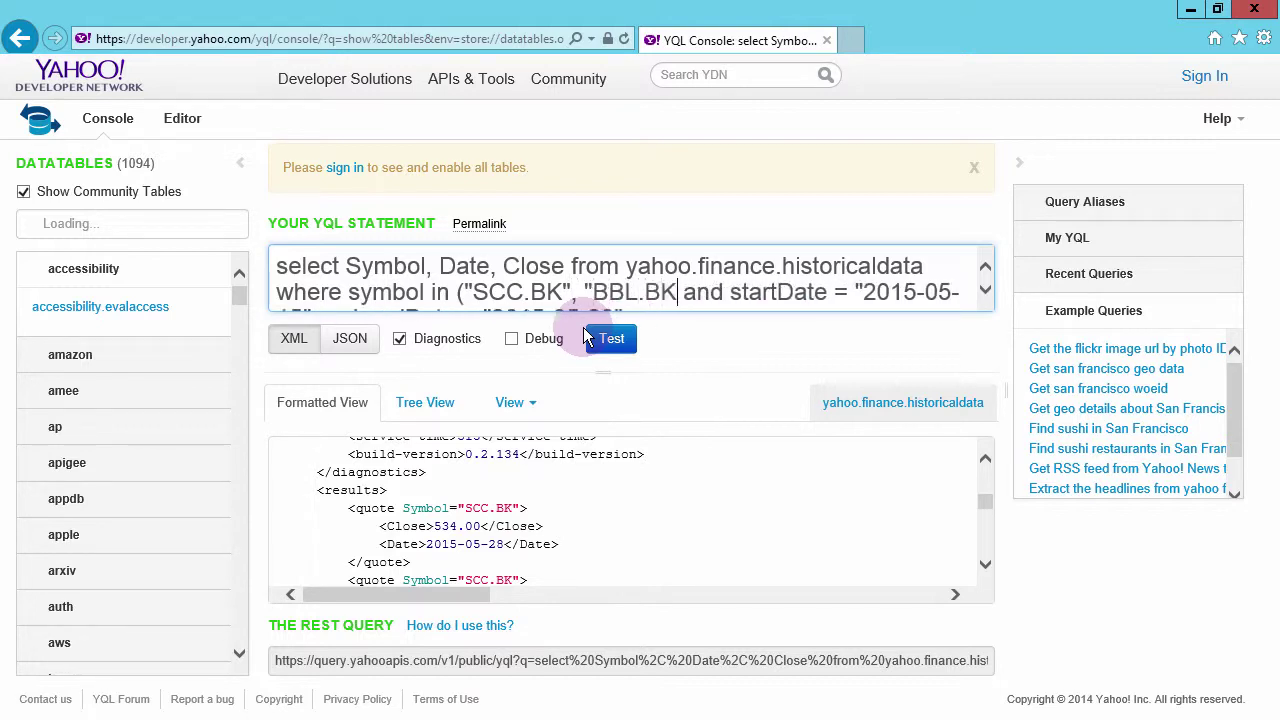
pyautogui.write('")')
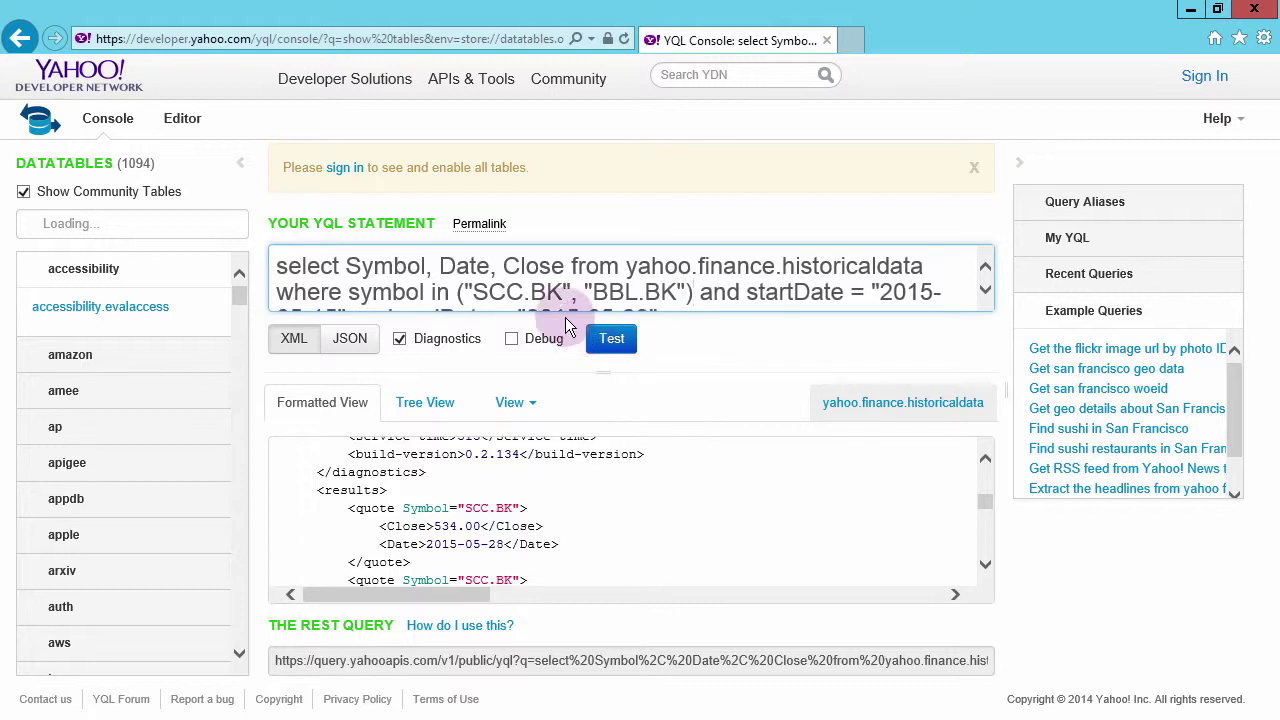
# - Change SCC.BK to SCB.BK and rerun the query for both symbols
pyautogui.click(489, 292)
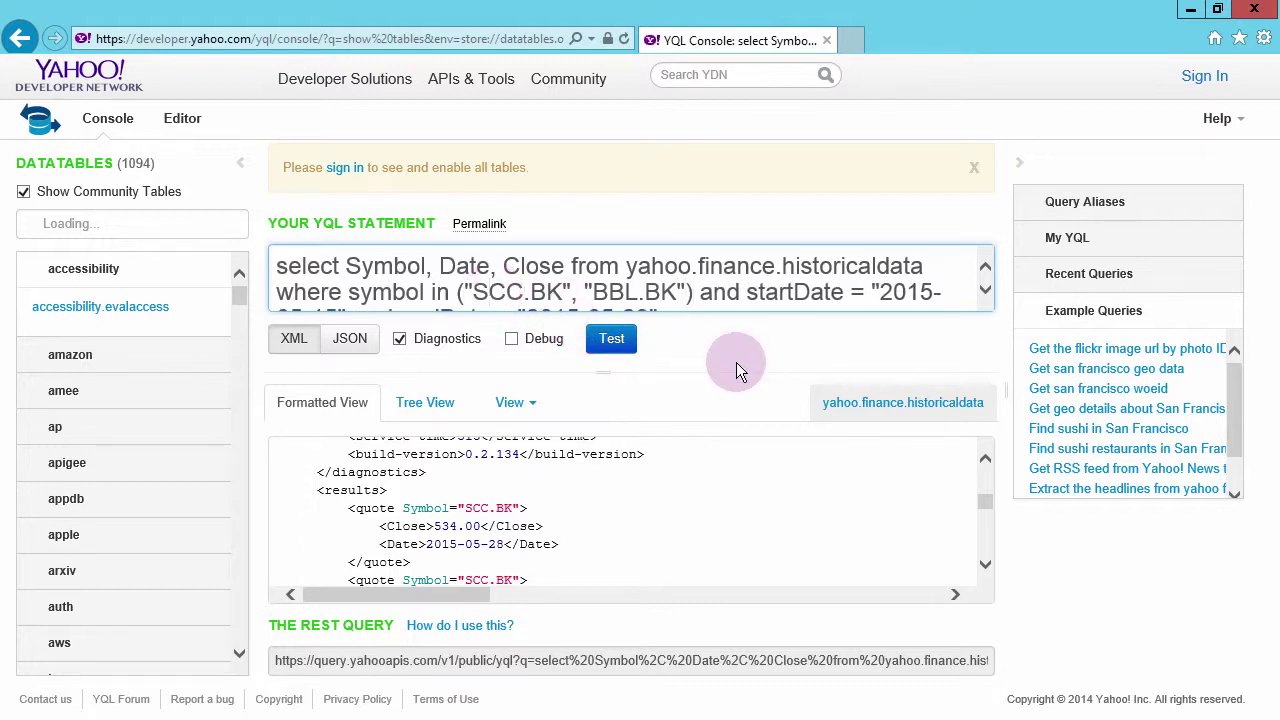
pyautogui.hotkey('shift', 'Right')
pyautogui.write('B')
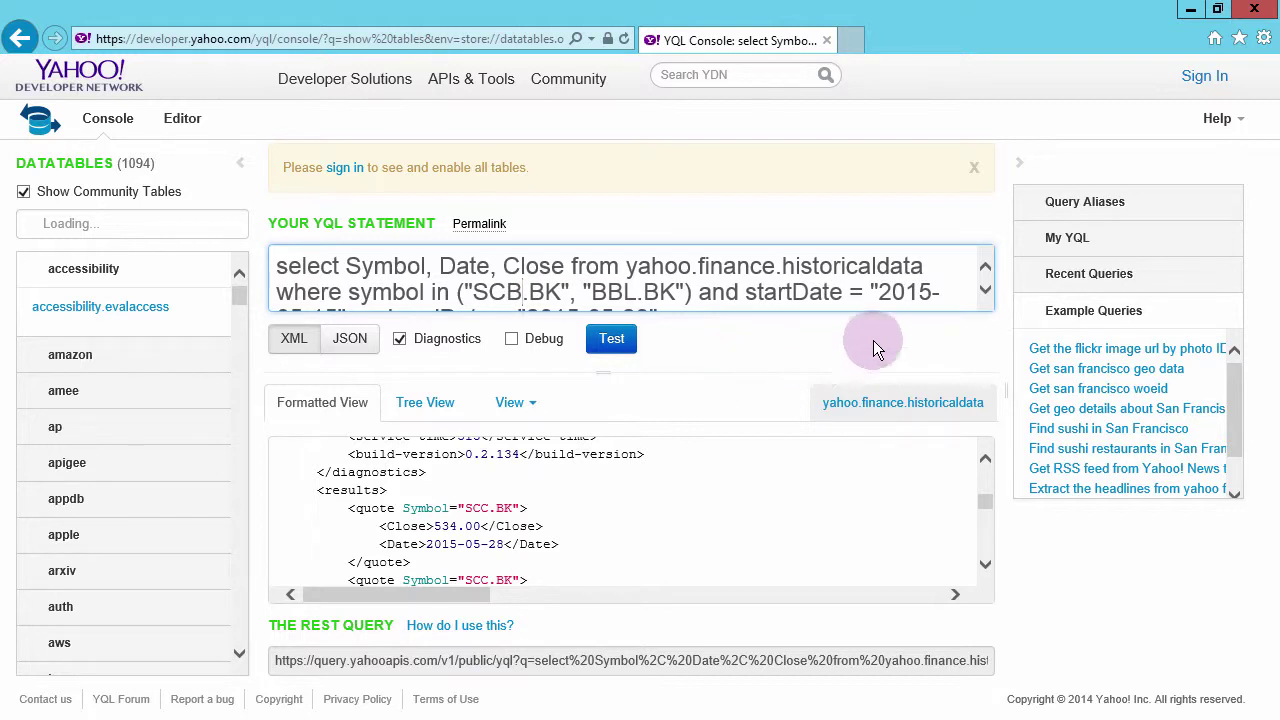
pyautogui.click(625, 340)
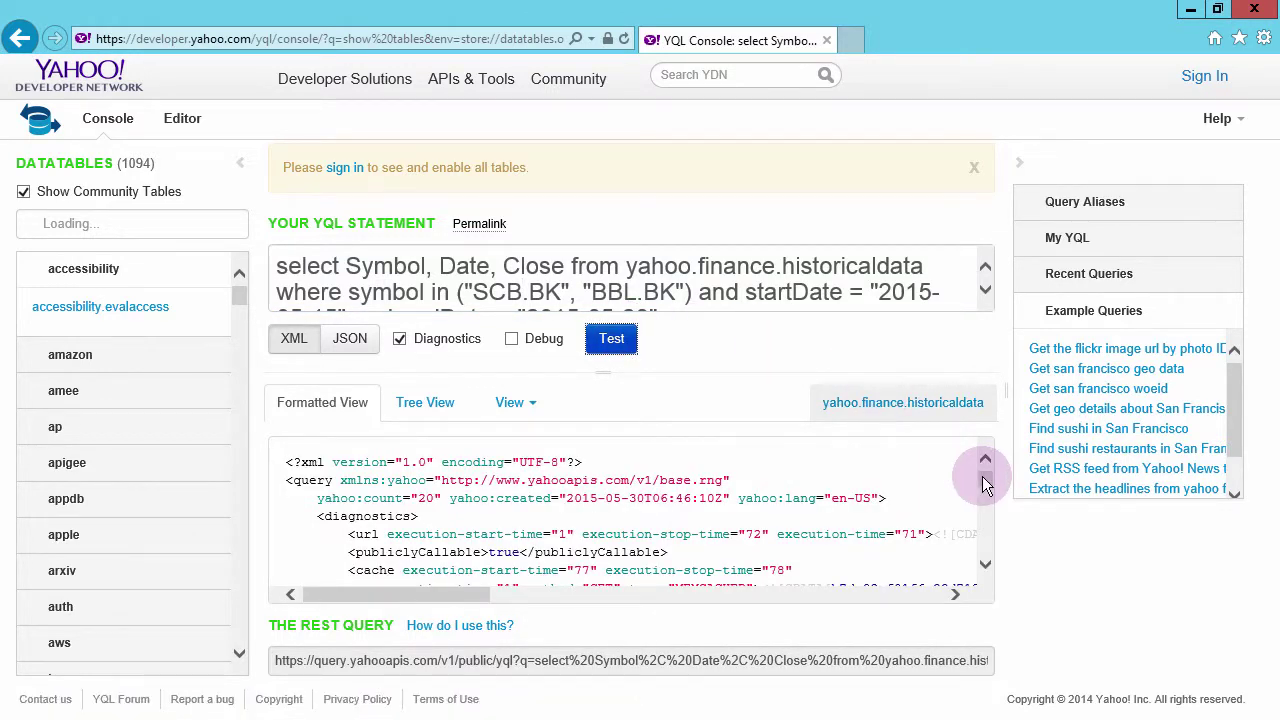
pyautogui.moveTo(985, 484); pyautogui.dragTo(985, 497)
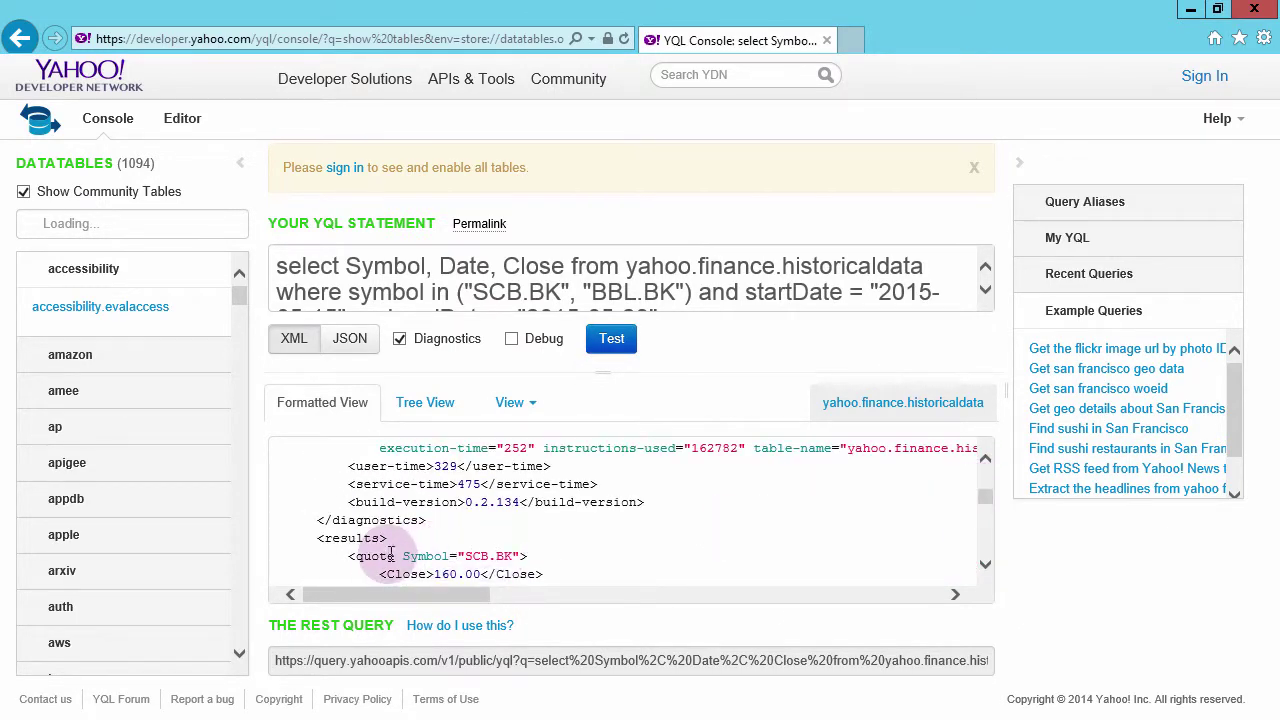
# - Scroll the results to the BBL.BK quotes, closing 181.50 on 2015-05-28 and 180.00 on 2015-05-27
pyautogui.click(986, 566)
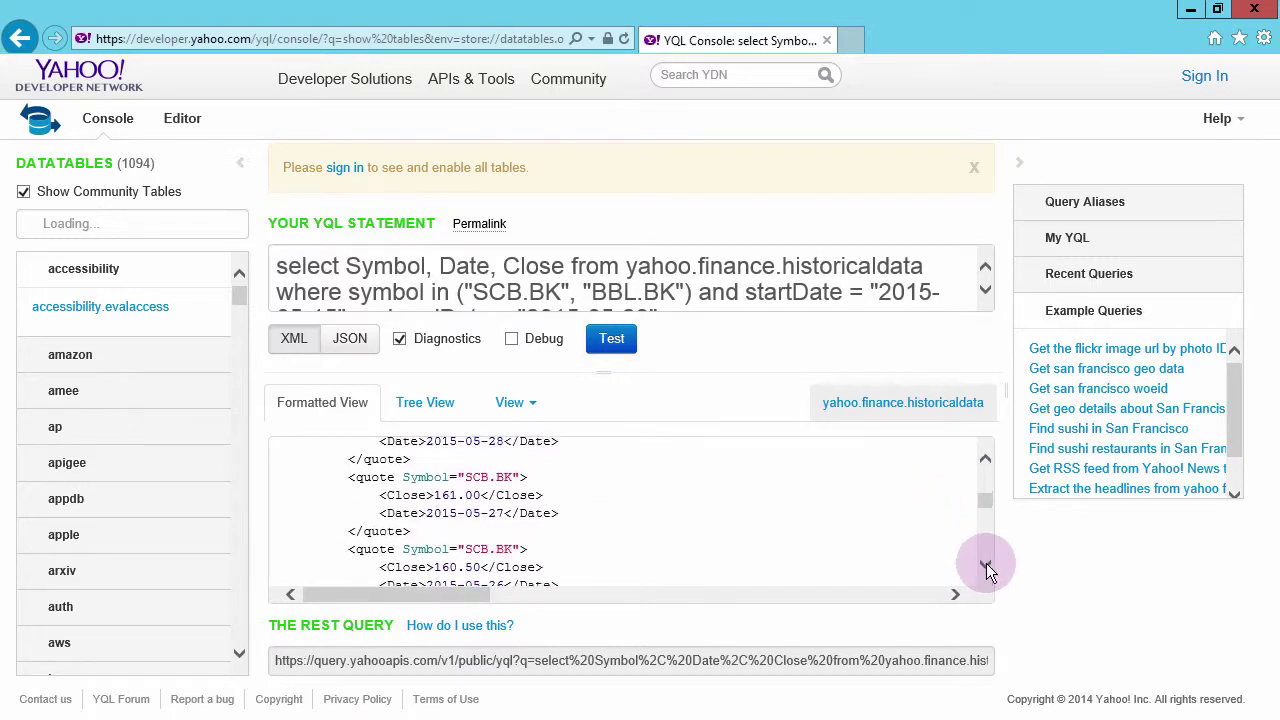
pyautogui.moveTo(986, 563); pyautogui.dragTo(986, 563)
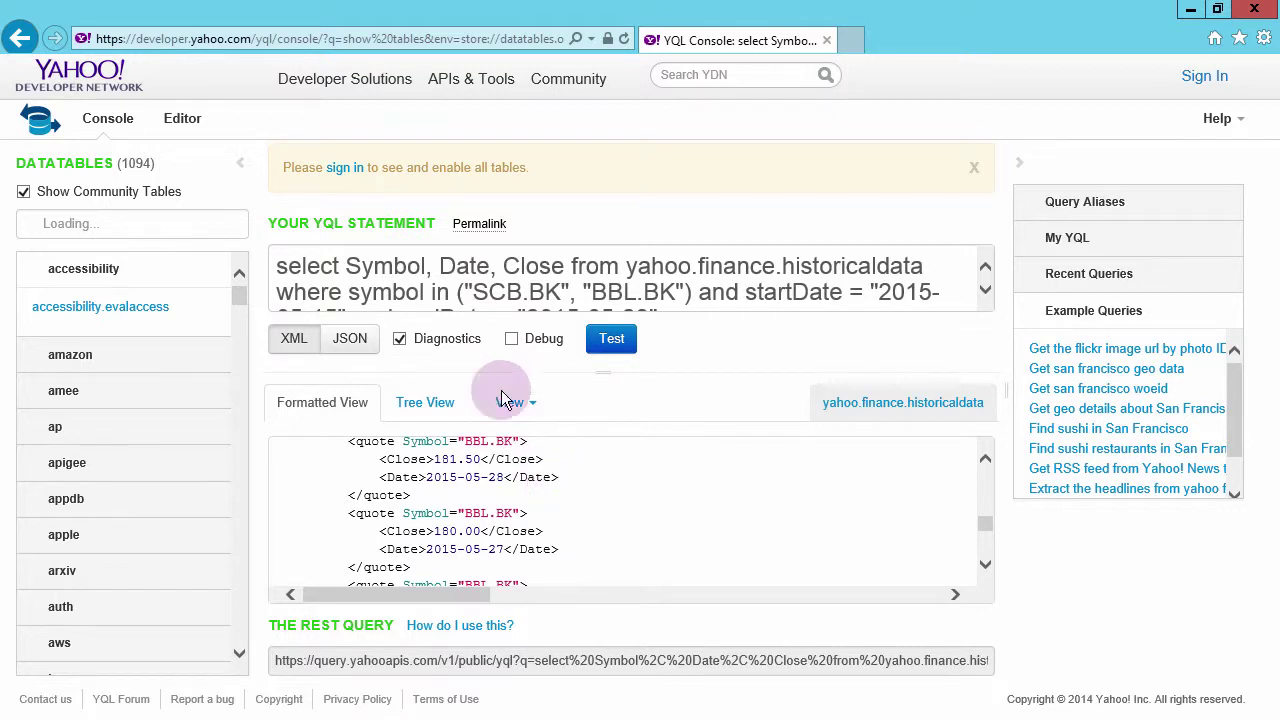
pyautogui.click(363, 266)
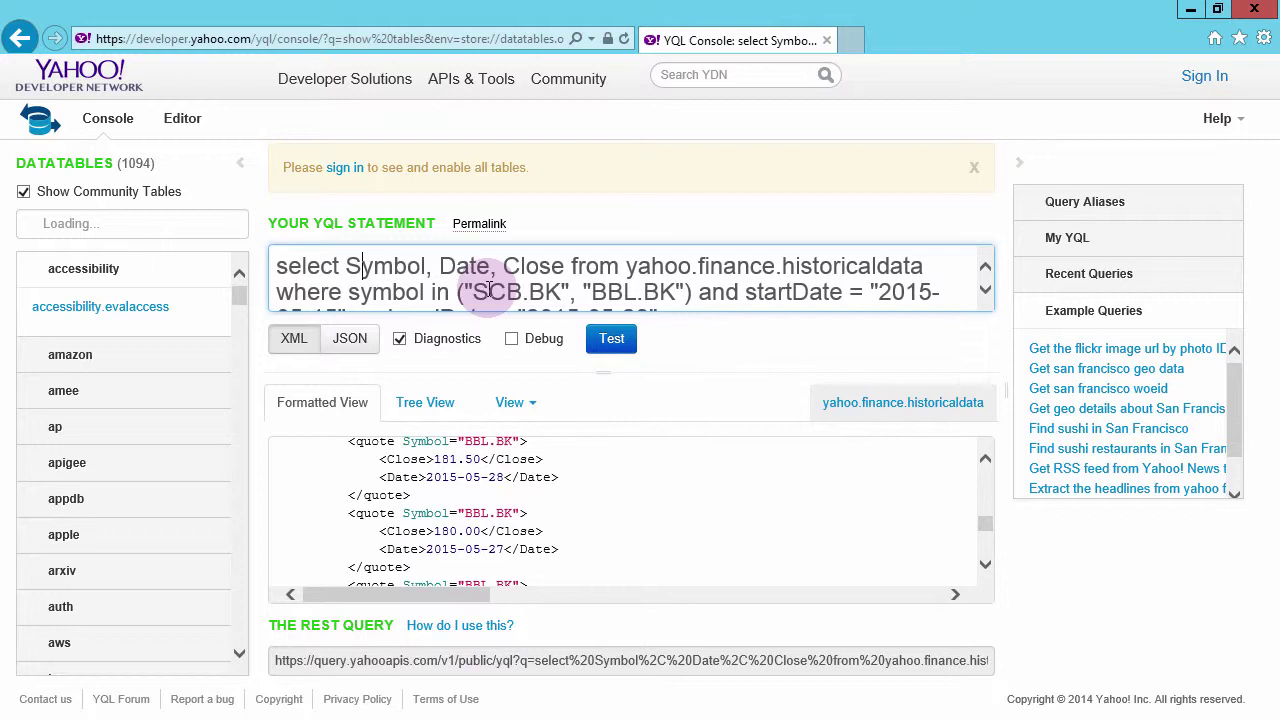
# - Rerun the query with Diagnostics off, copy the REST query URL, and return to Excel
pyautogui.click(399, 340)
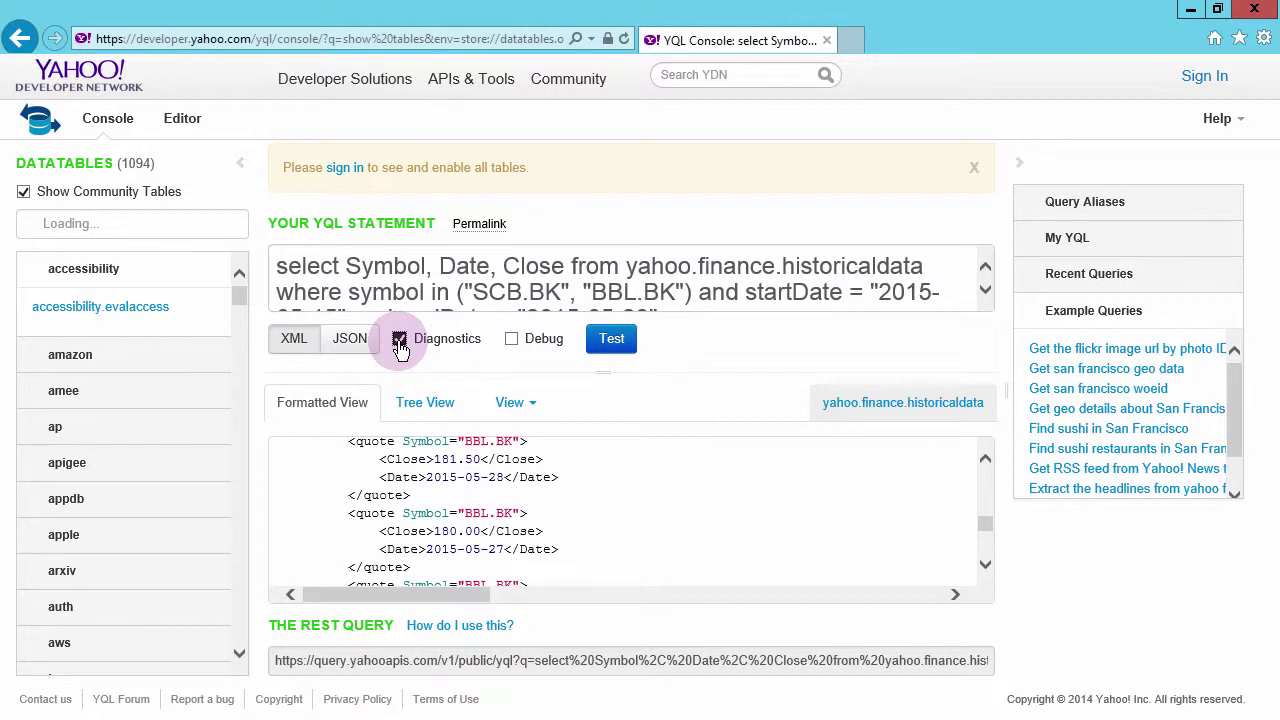
pyautogui.click(614, 340)
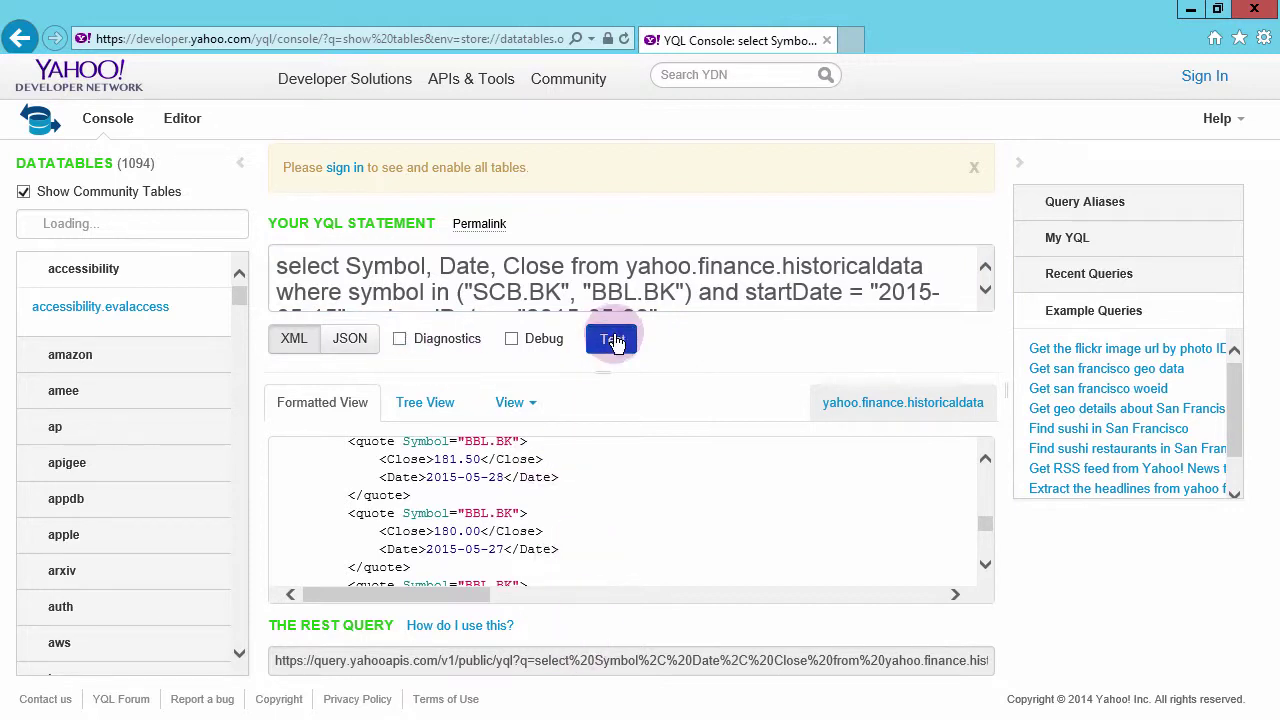
pyautogui.click(460, 662)
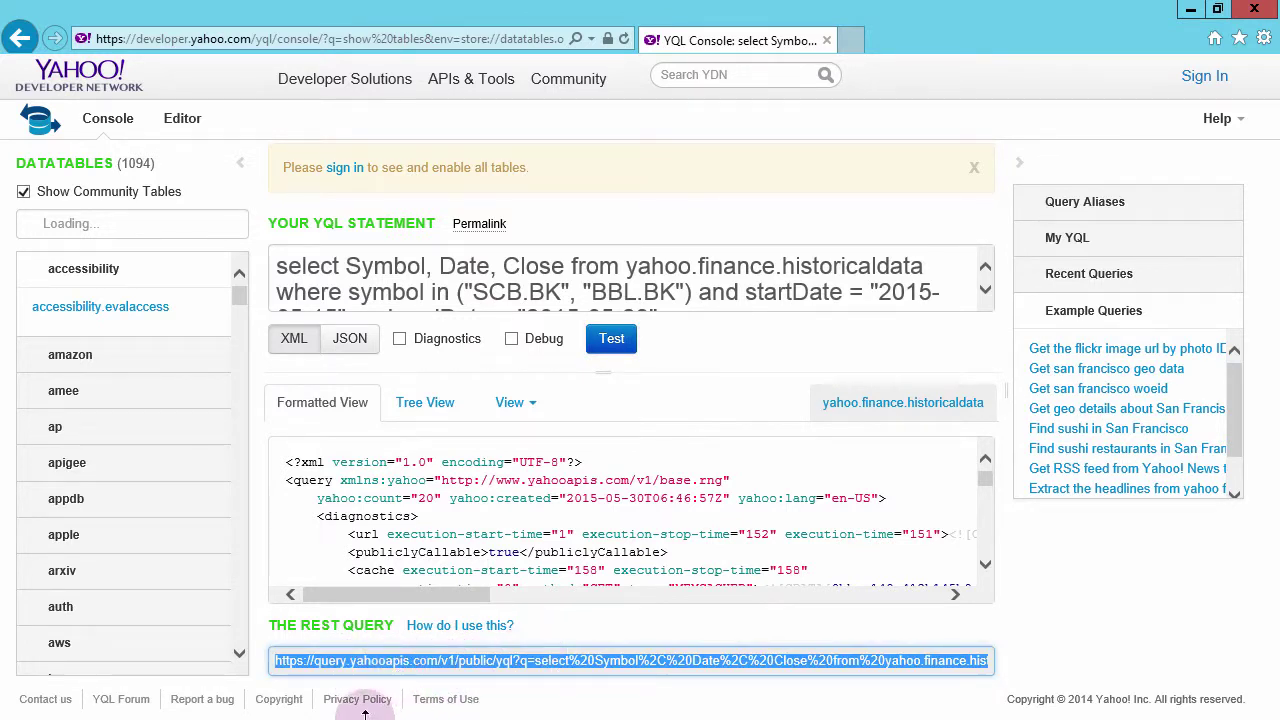
pyautogui.hotkey('alt', 'Tab')
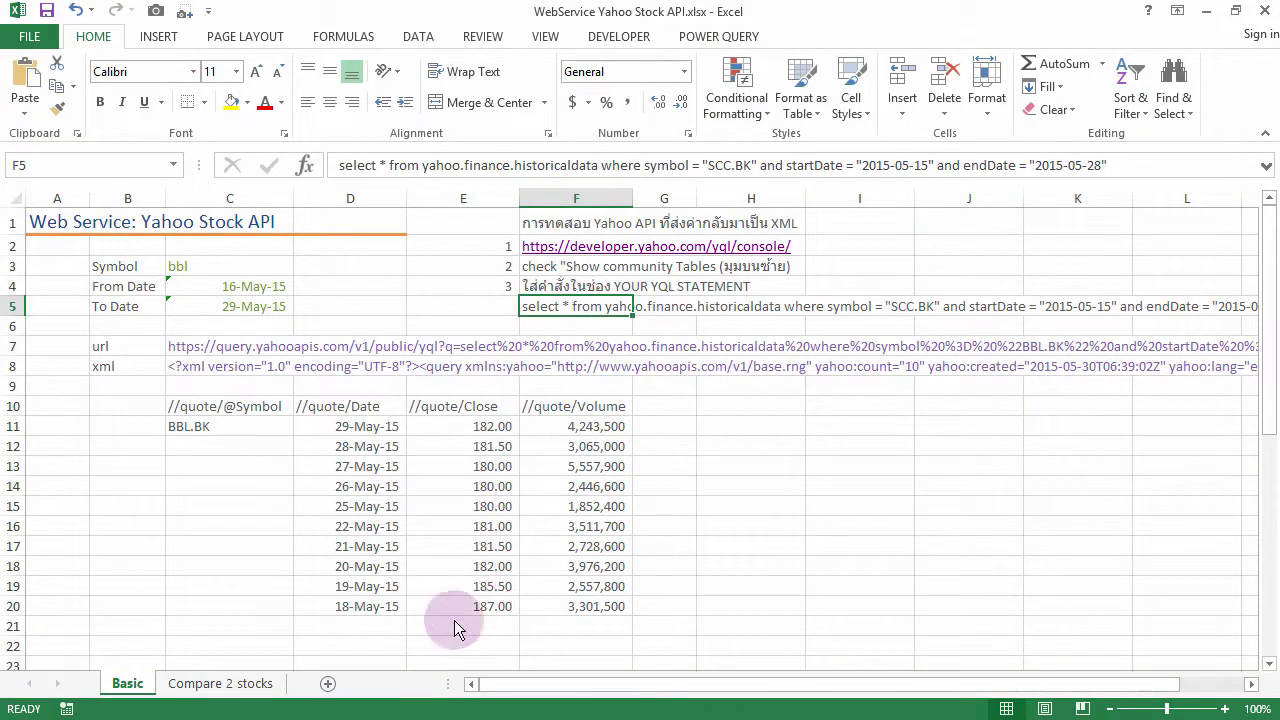
# - Add a new Sheet1 and paste the YQL REST URL into C4
pyautogui.click(328, 684)
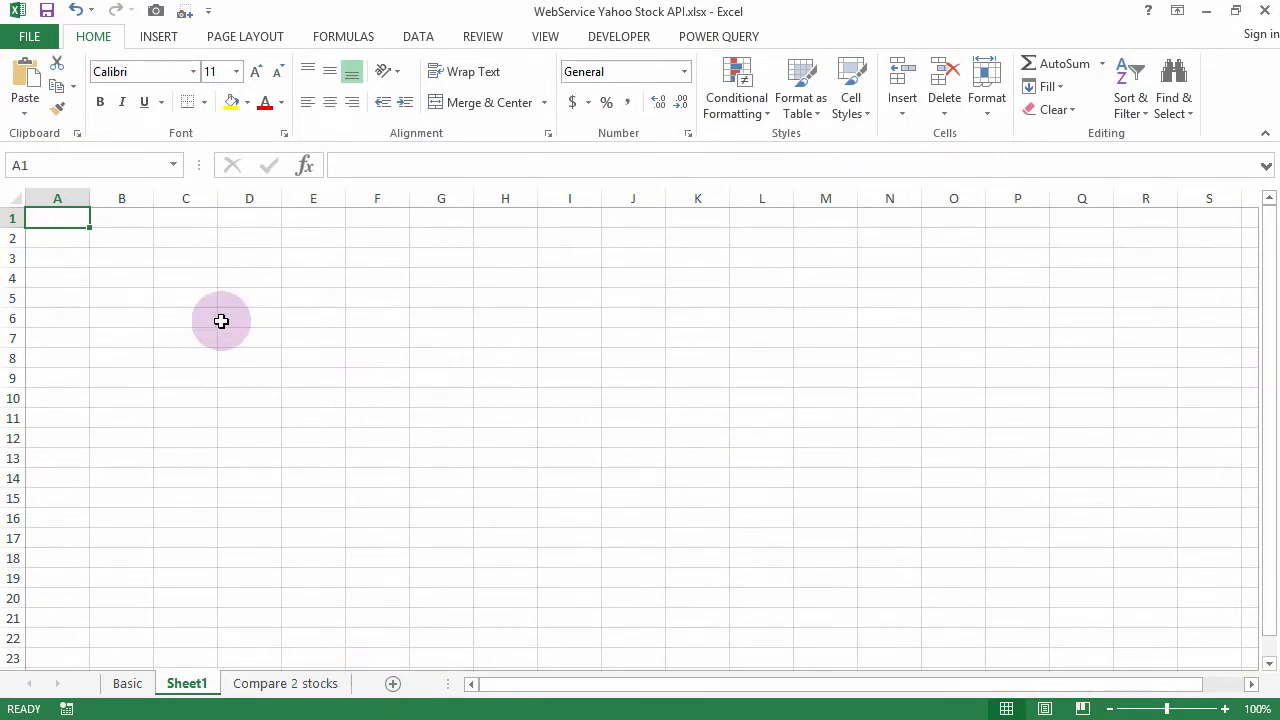
pyautogui.click(200, 284)
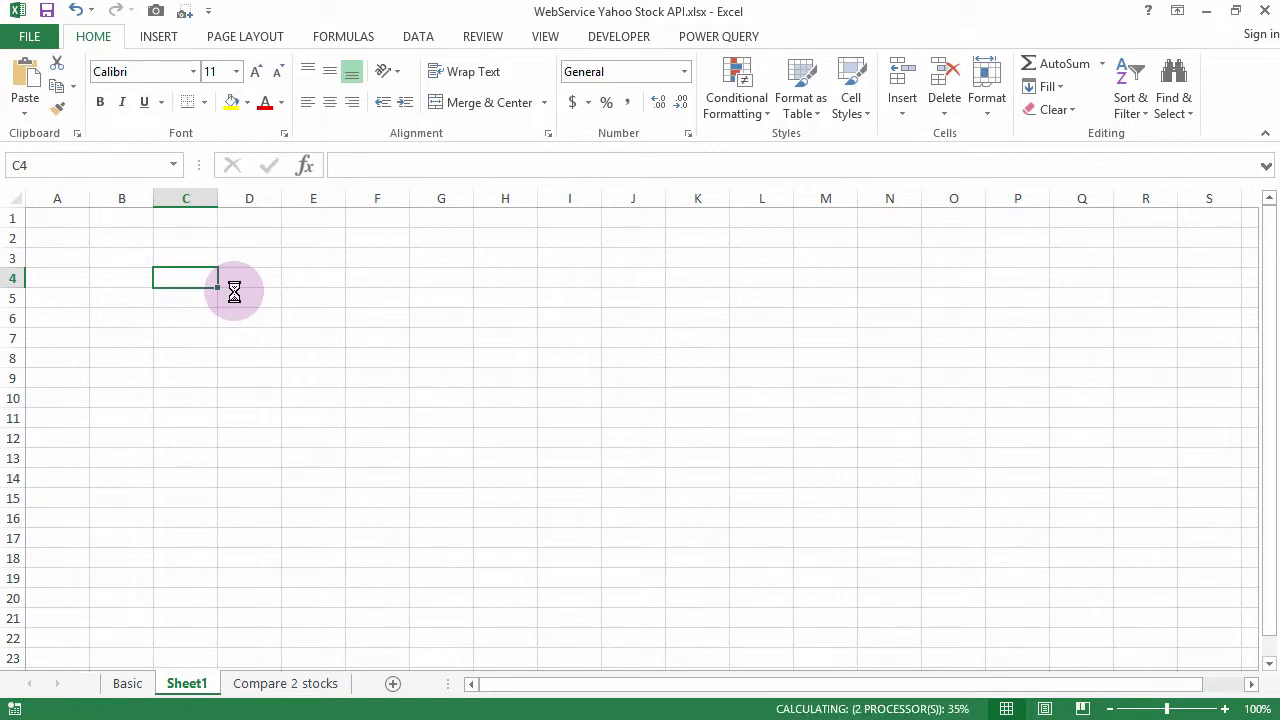
pyautogui.hotkey('ctrl', 'v')
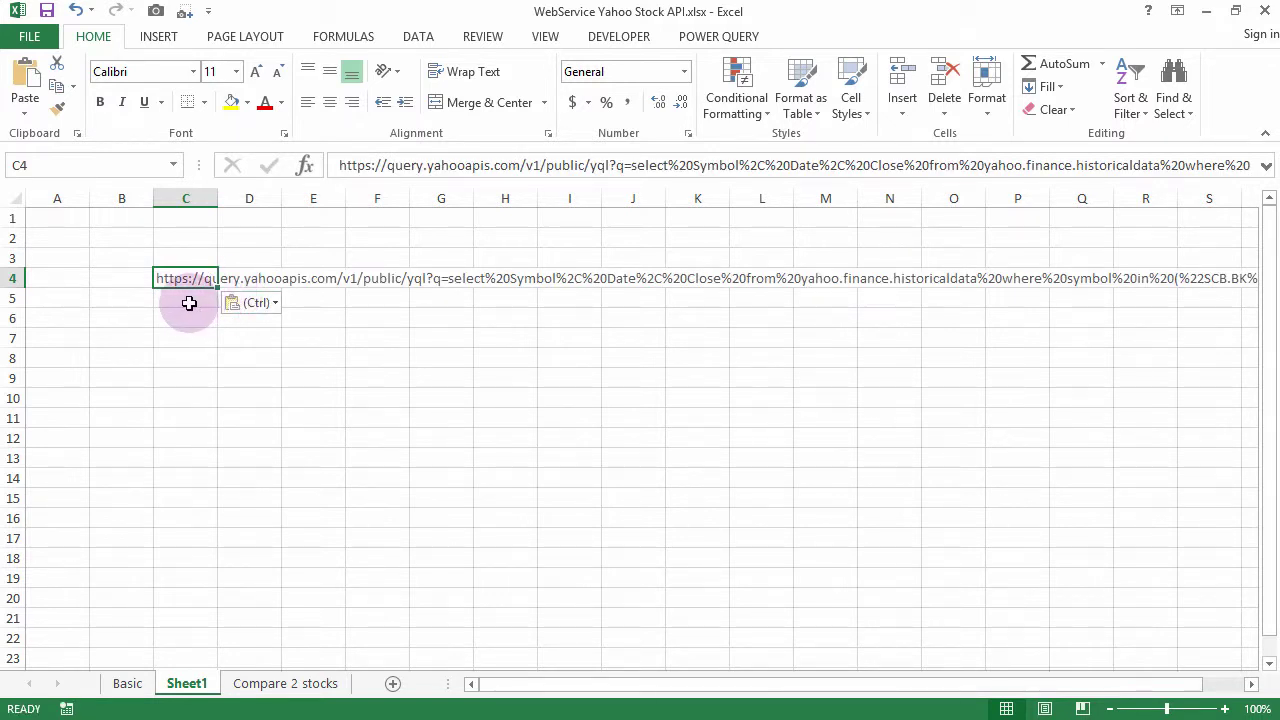
# - Enter =WEBSERVICE(C4) in C5 to fetch the XML response
pyautogui.click(189, 303)
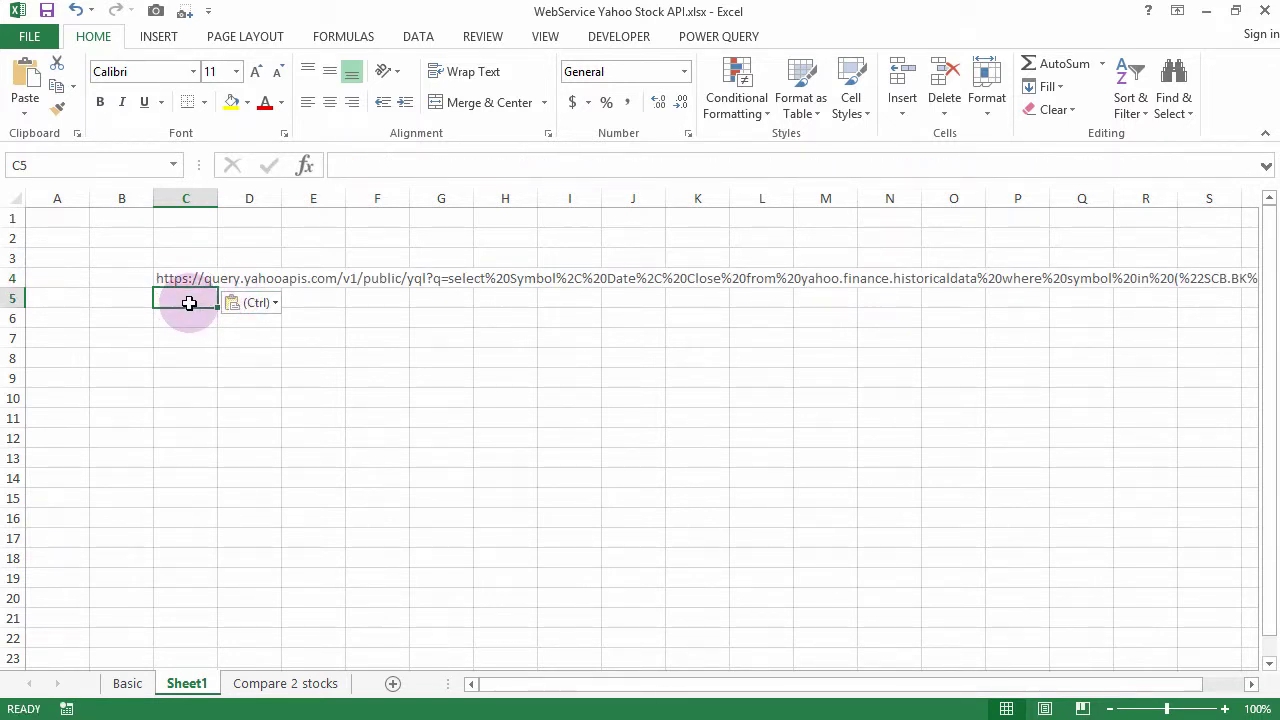
pyautogui.write('=w')
pyautogui.press('Tab')
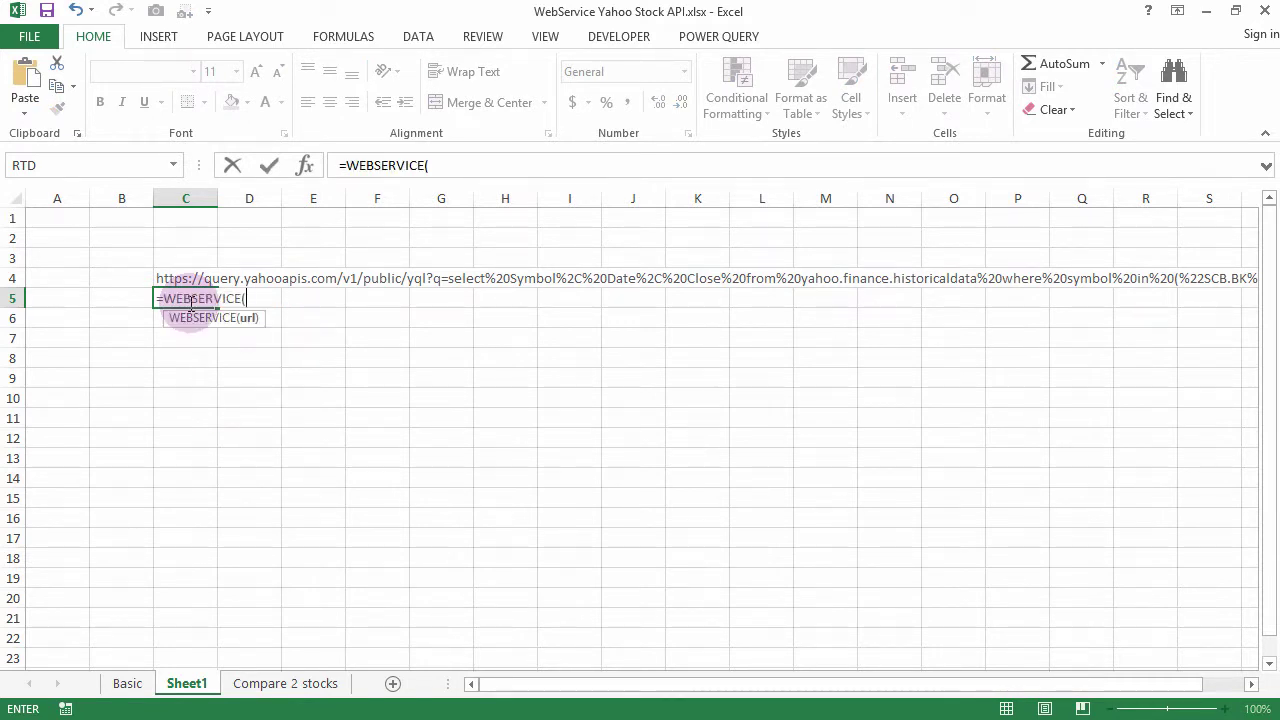
pyautogui.press('Up')
pyautogui.write(')')
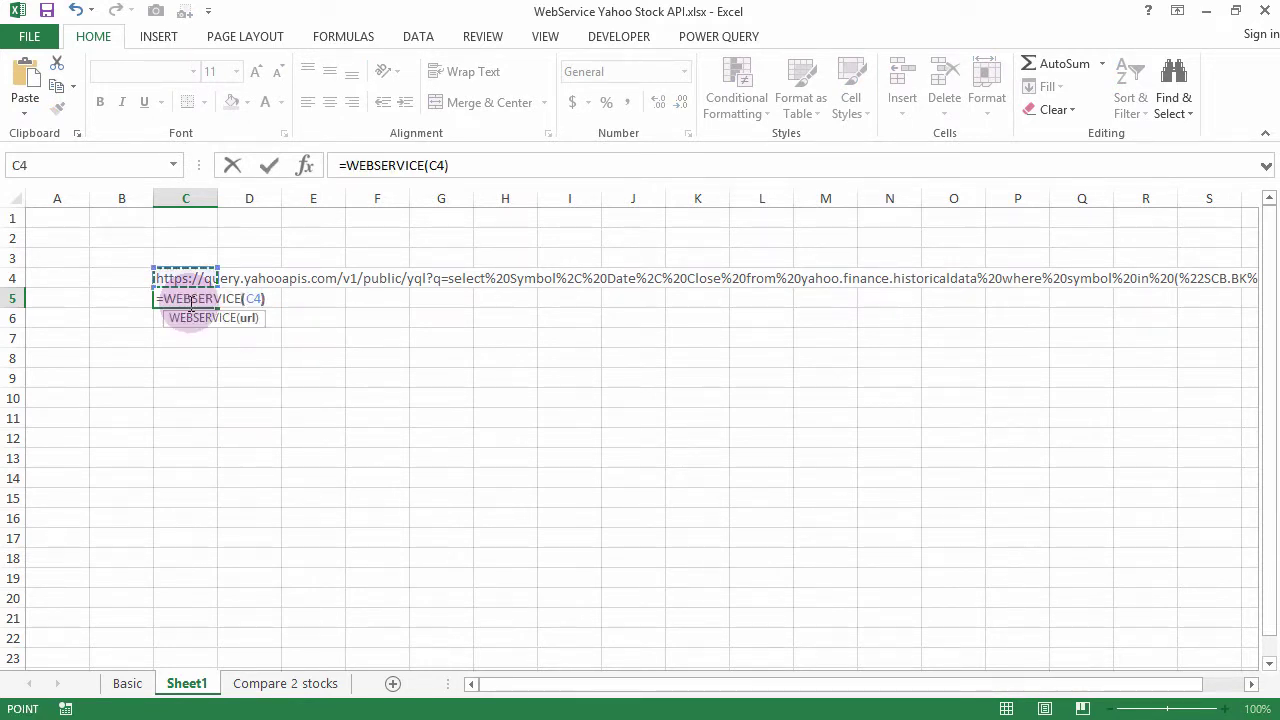
pyautogui.press('Return')
pyautogui.press('Down')
pyautogui.press('Down')
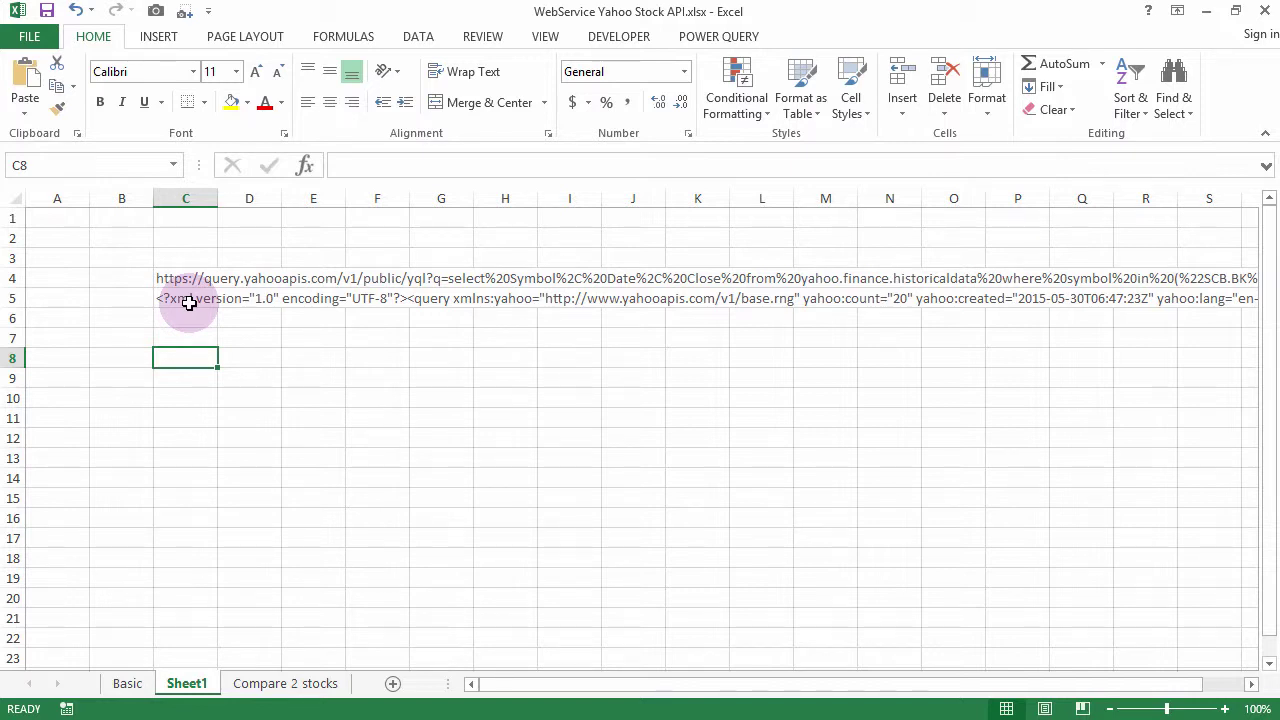
pyautogui.write("'")
pyautogui.write('//quote/')
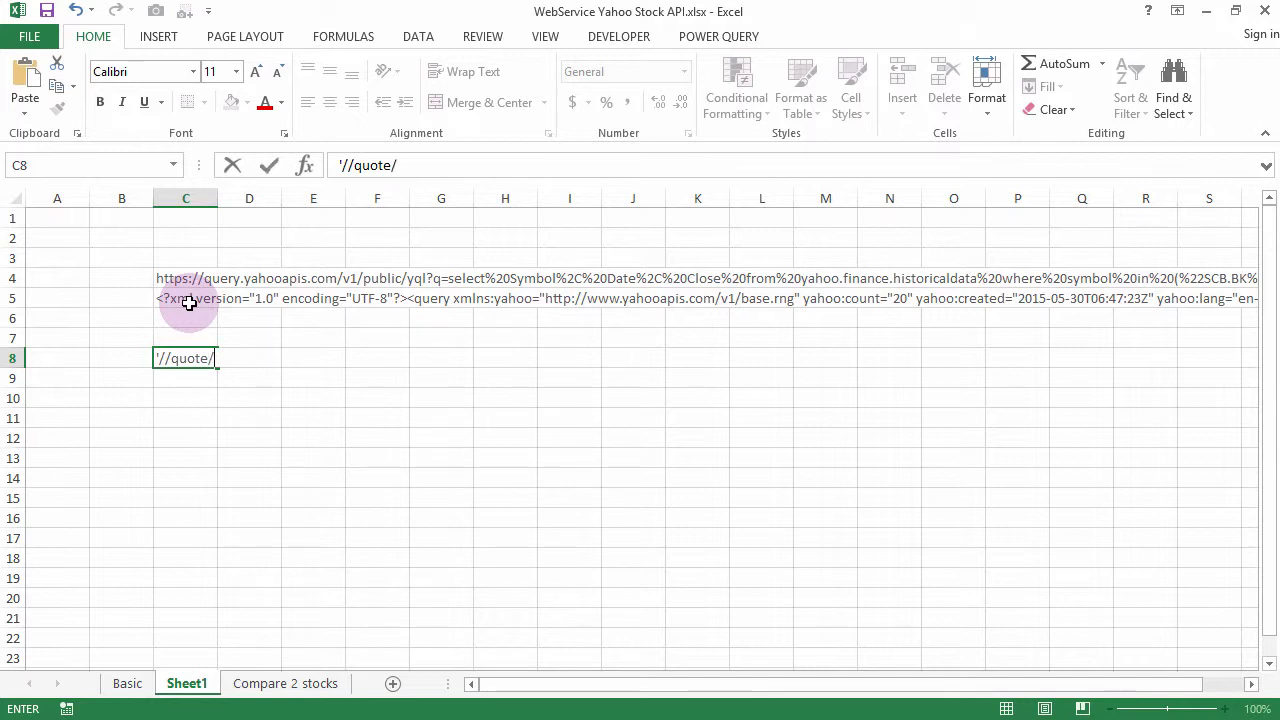
pyautogui.write('Date')
pyautogui.press('Left')
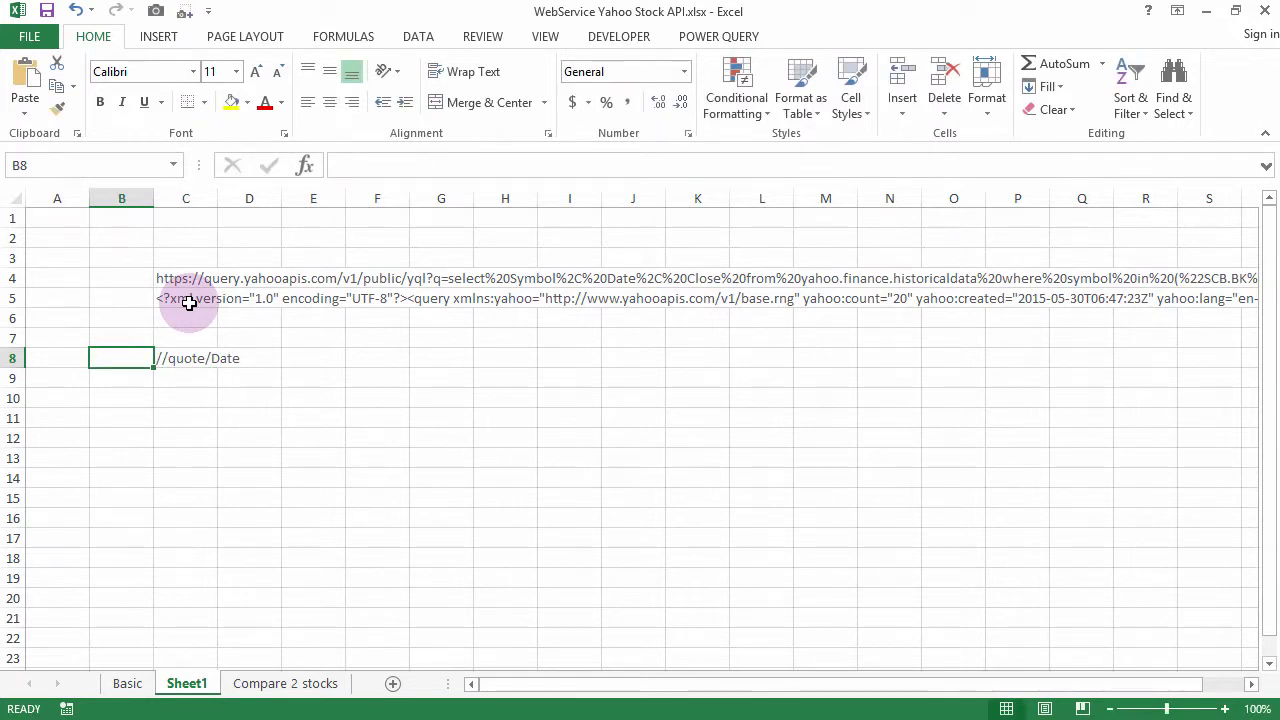
pyautogui.write("'//")
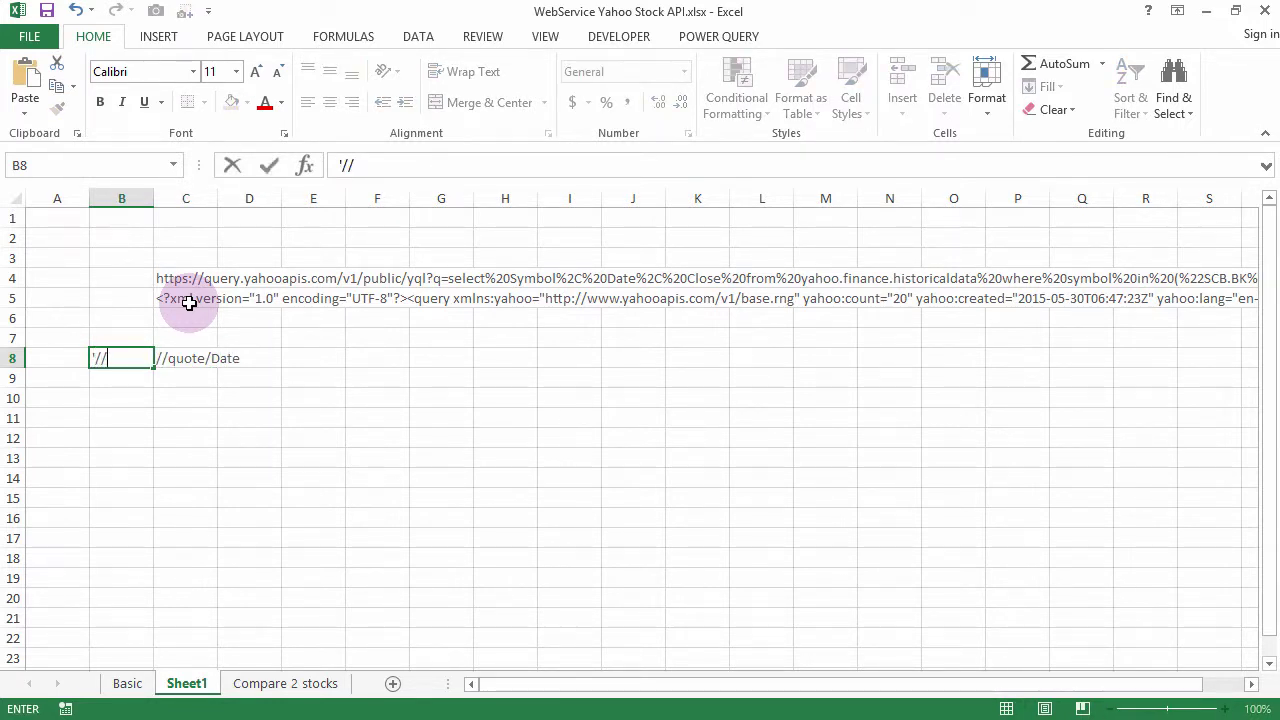
pyautogui.write('quote/@')
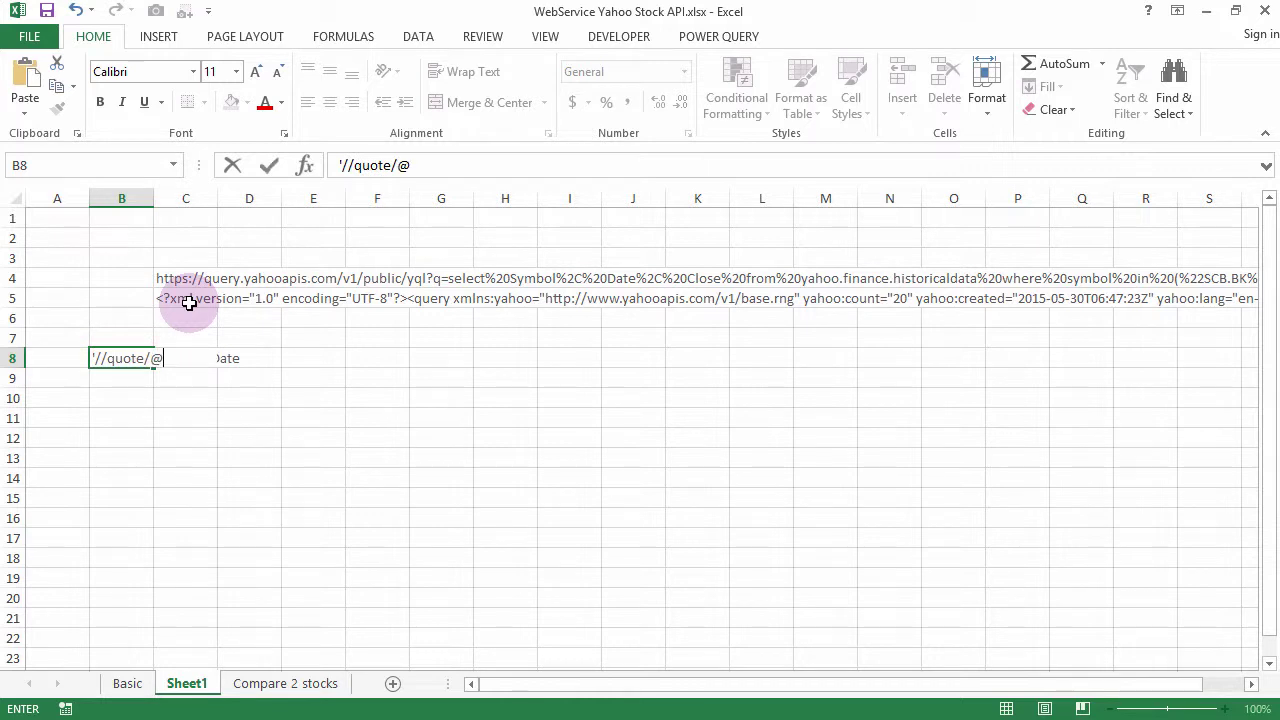
pyautogui.write('Sy')
pyautogui.press('BackSpace')
pyautogui.write('ymb')
pyautogui.write('ol')
pyautogui.press('Return')
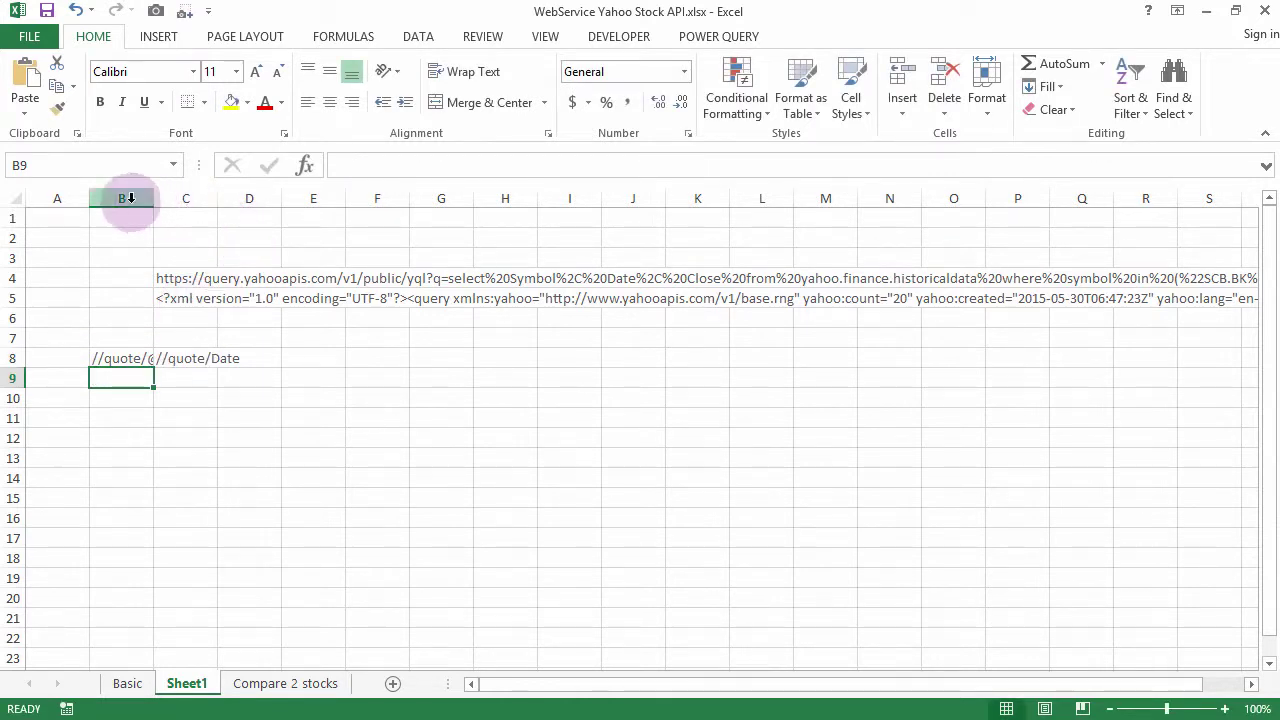
# - Widen columns B–H to 15.71 and enter '//quote/Close in D8
pyautogui.moveTo(122, 198); pyautogui.dragTo(590, 202)
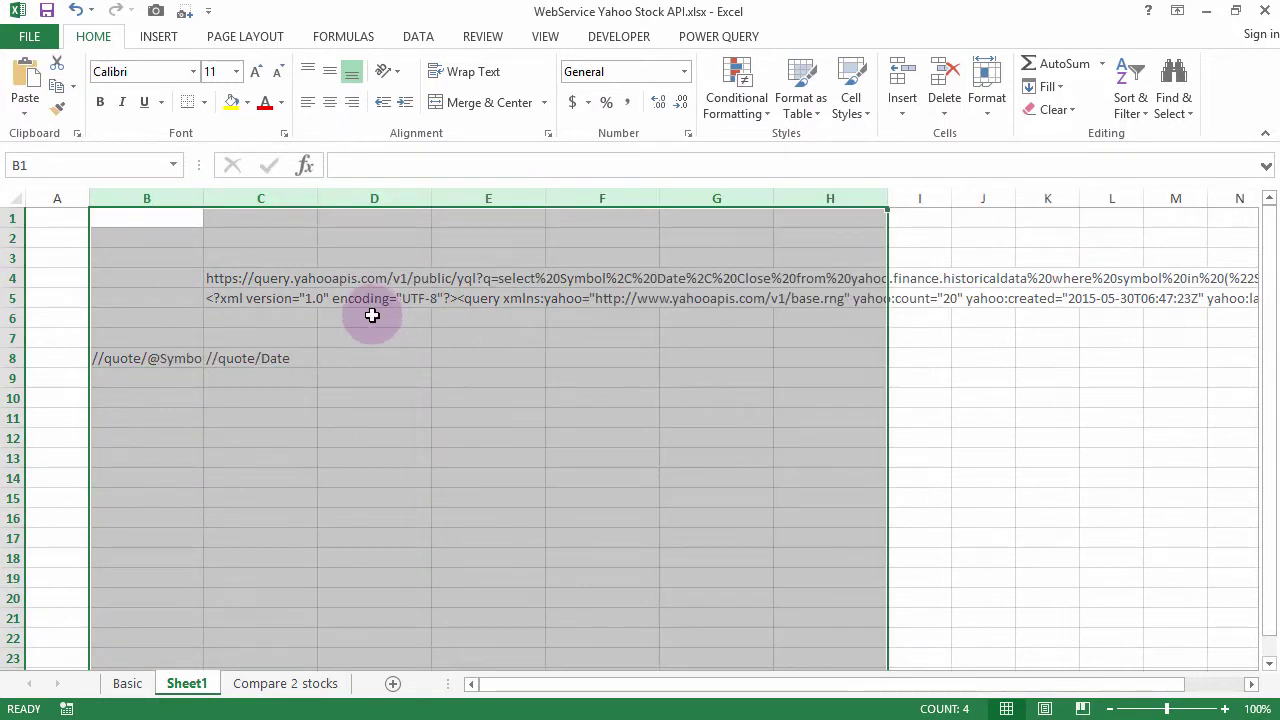
pyautogui.moveTo(206, 198); pyautogui.dragTo(224, 198)
pyautogui.click(388, 363)
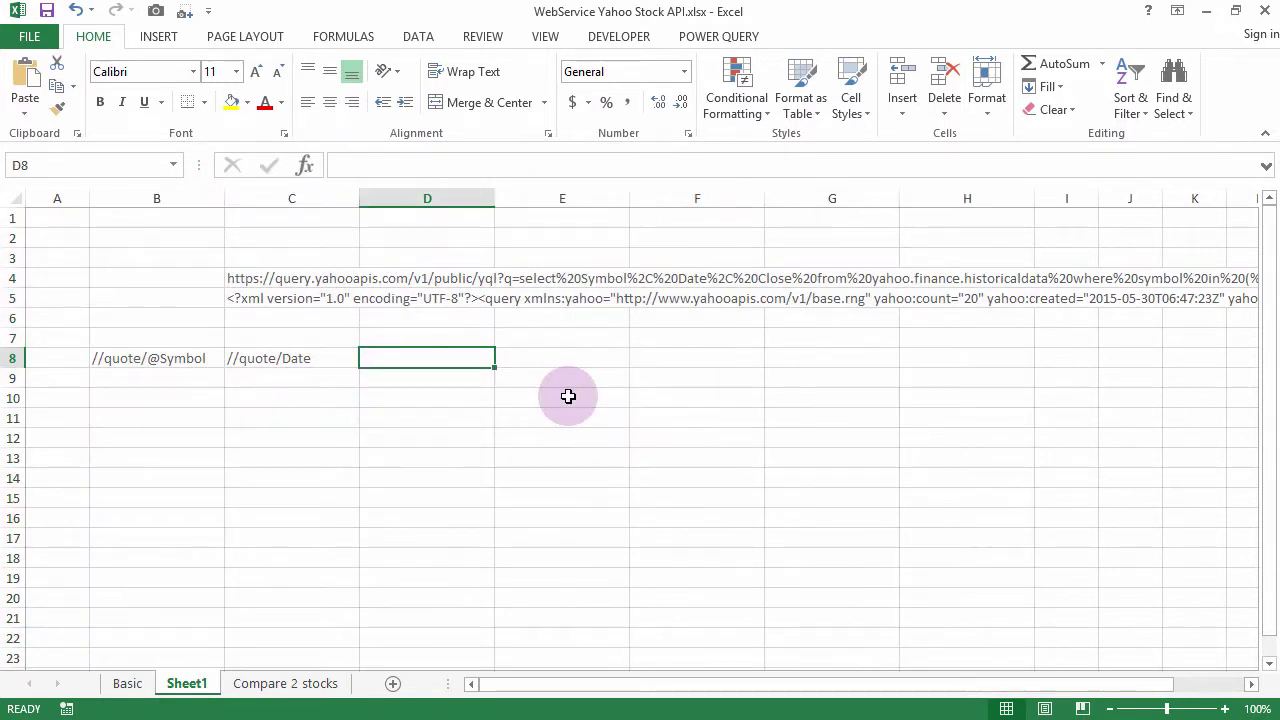
pyautogui.write("'//quote/")
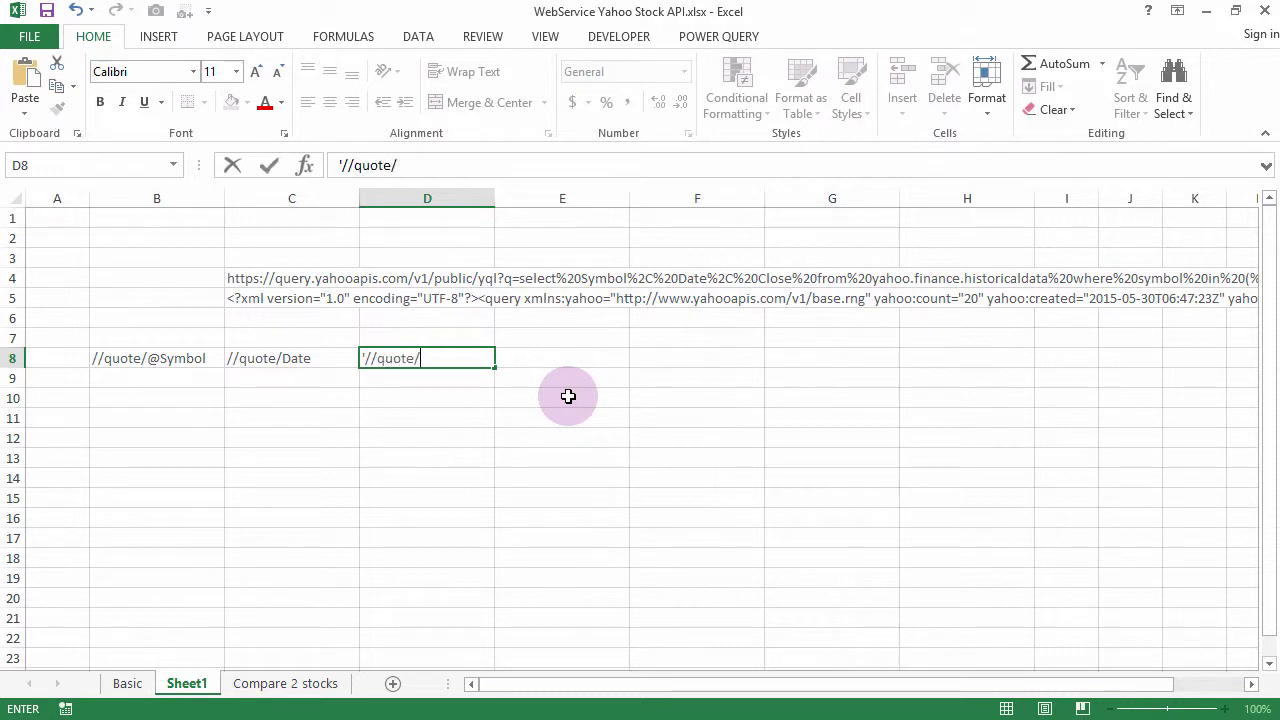
pyautogui.write('Close')
pyautogui.press('Return')
# - Enter =FILTERXML(C5,B8) in B9 to return the first quote's symbol
pyautogui.write('=f')
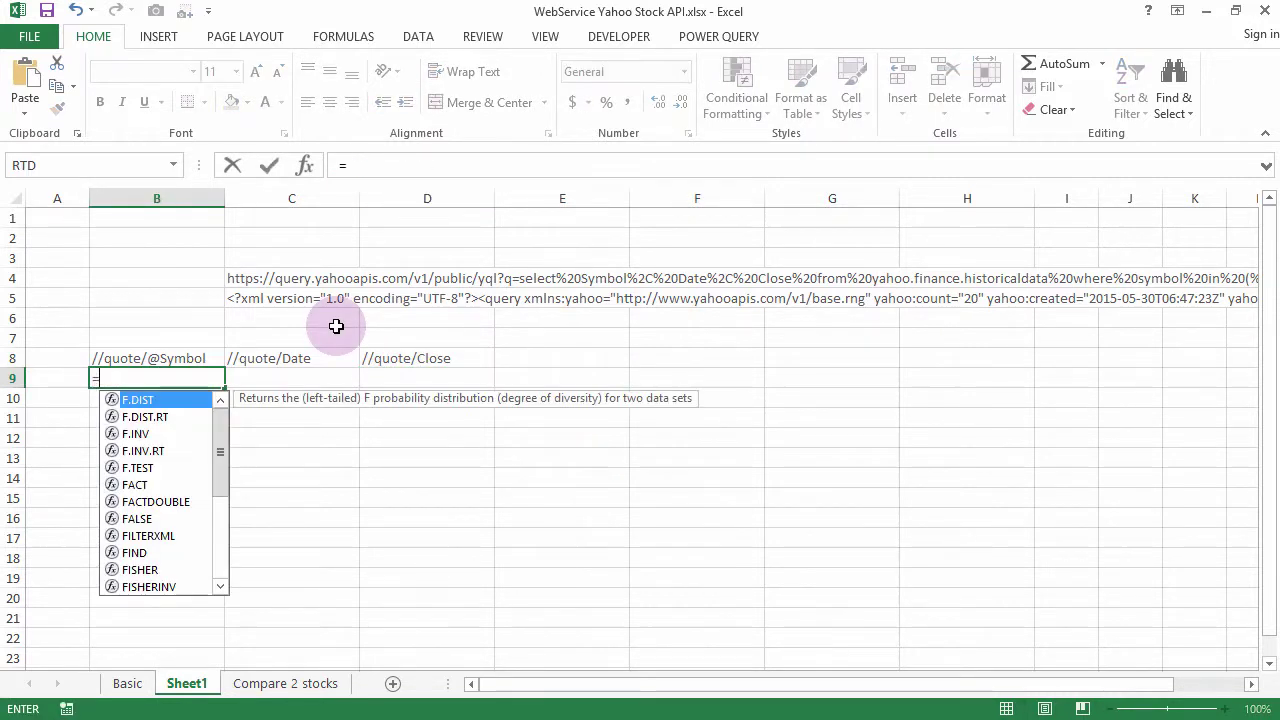
pyautogui.write('il')
pyautogui.press('Tab')
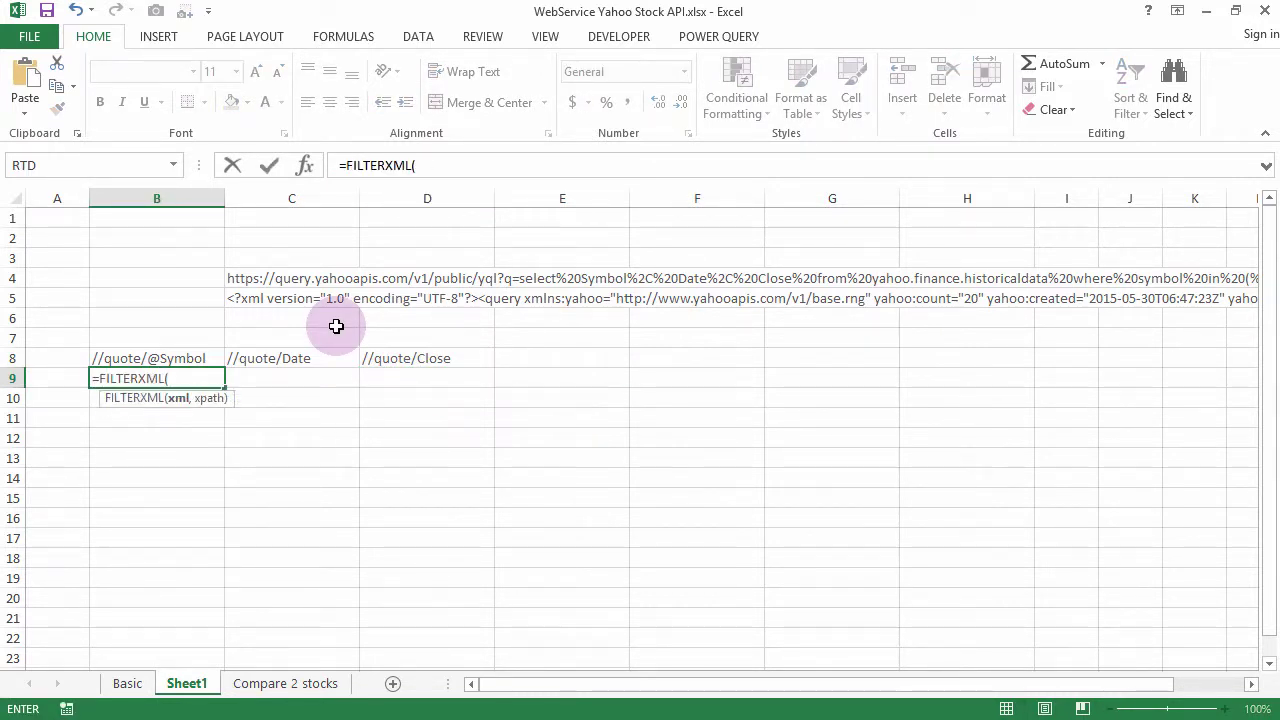
pyautogui.click(299, 299)
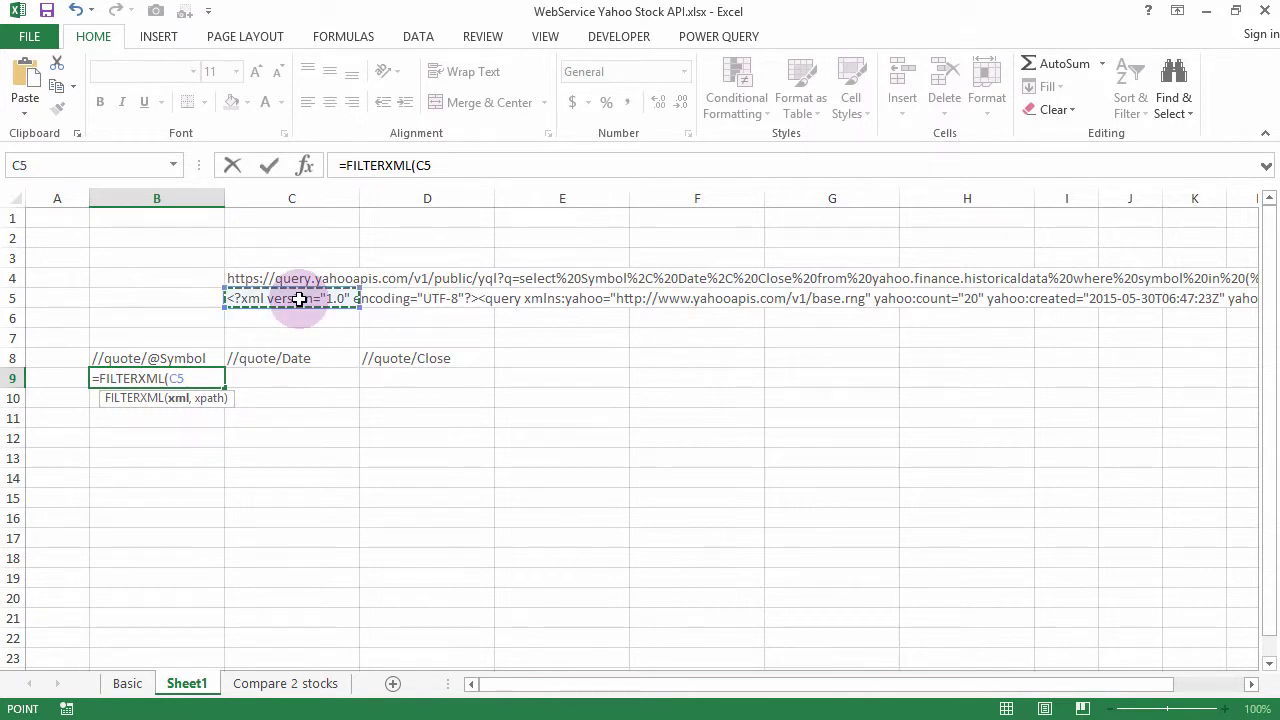
pyautogui.write(',')
pyautogui.click(172, 360)
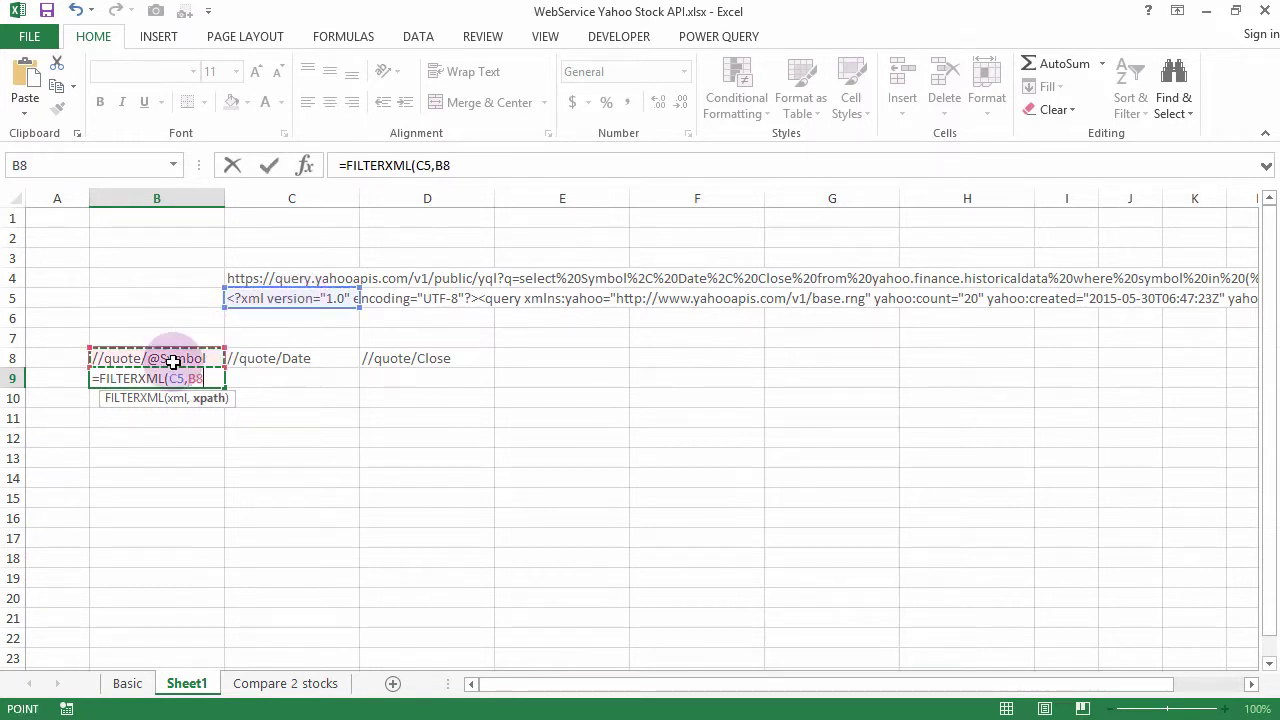
pyautogui.write(')')
pyautogui.hotkey('ctrl', 'Return')
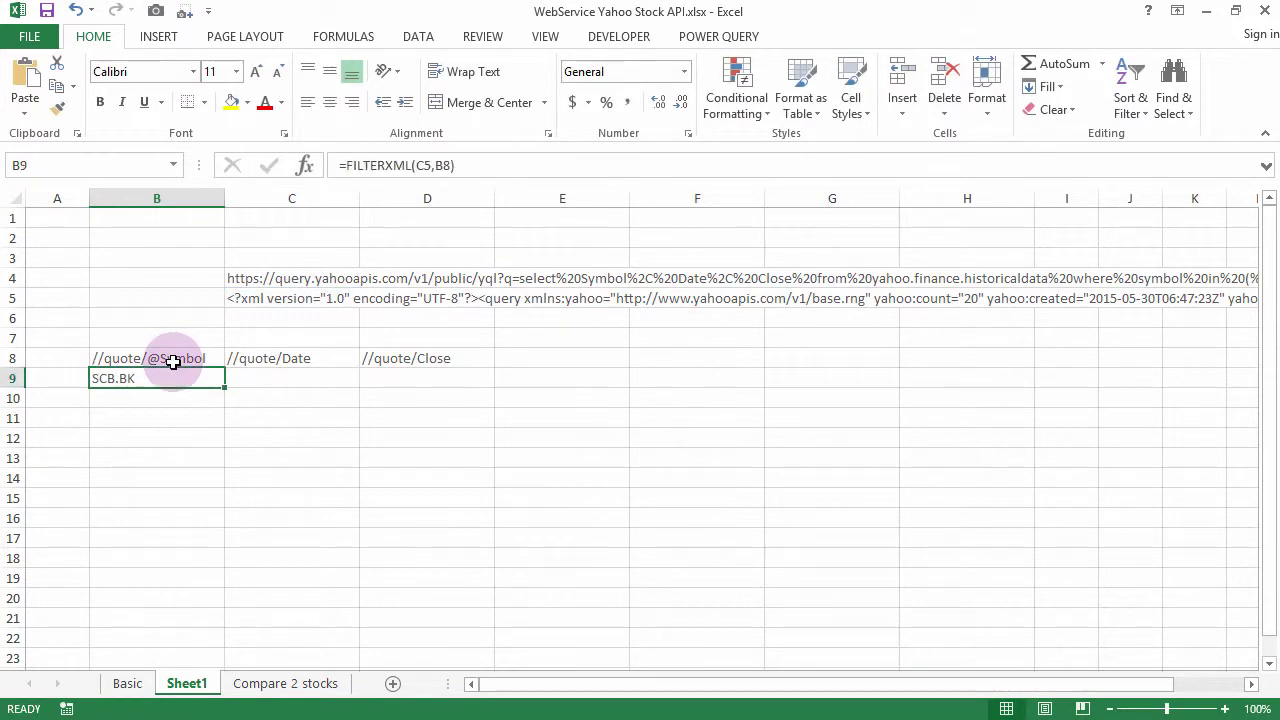
# - Enter =FILTERXML(C5,C8) in C9 to return the first quote's date, 42152
pyautogui.press('Right')
pyautogui.write('=fil')
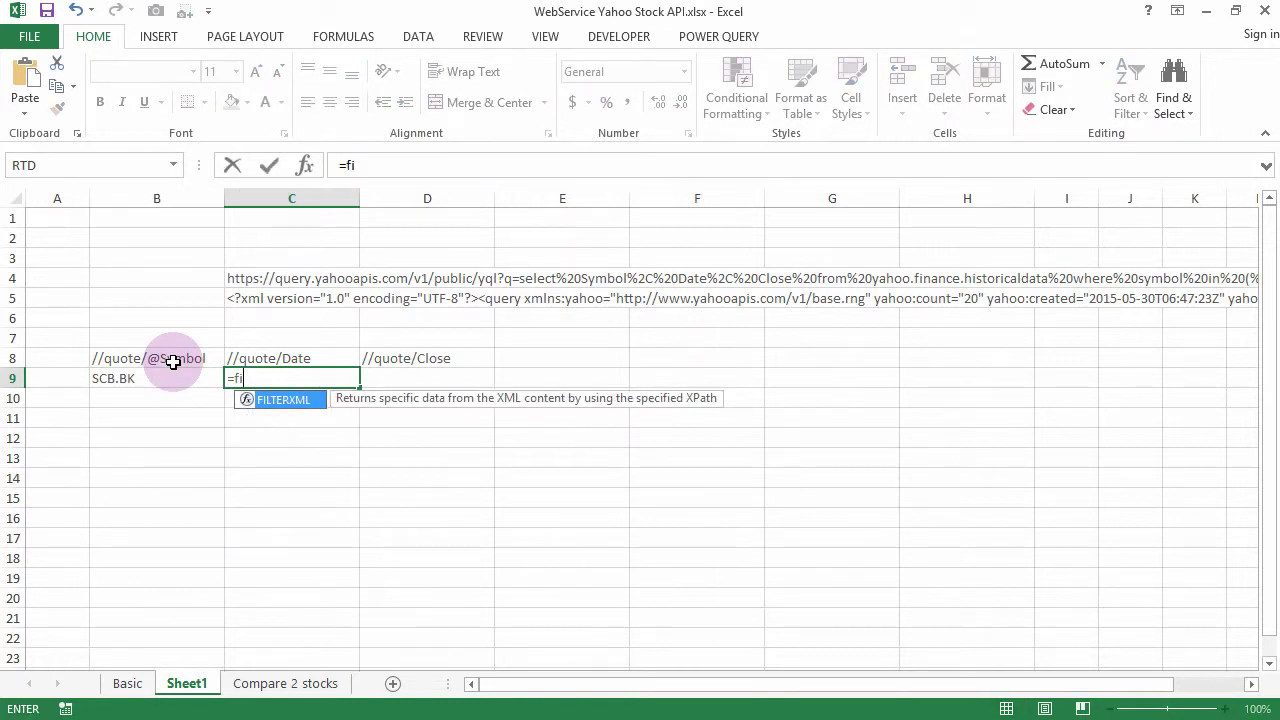
pyautogui.press('Tab')
pyautogui.press('Up')
pyautogui.press('Up')
pyautogui.press('Up')
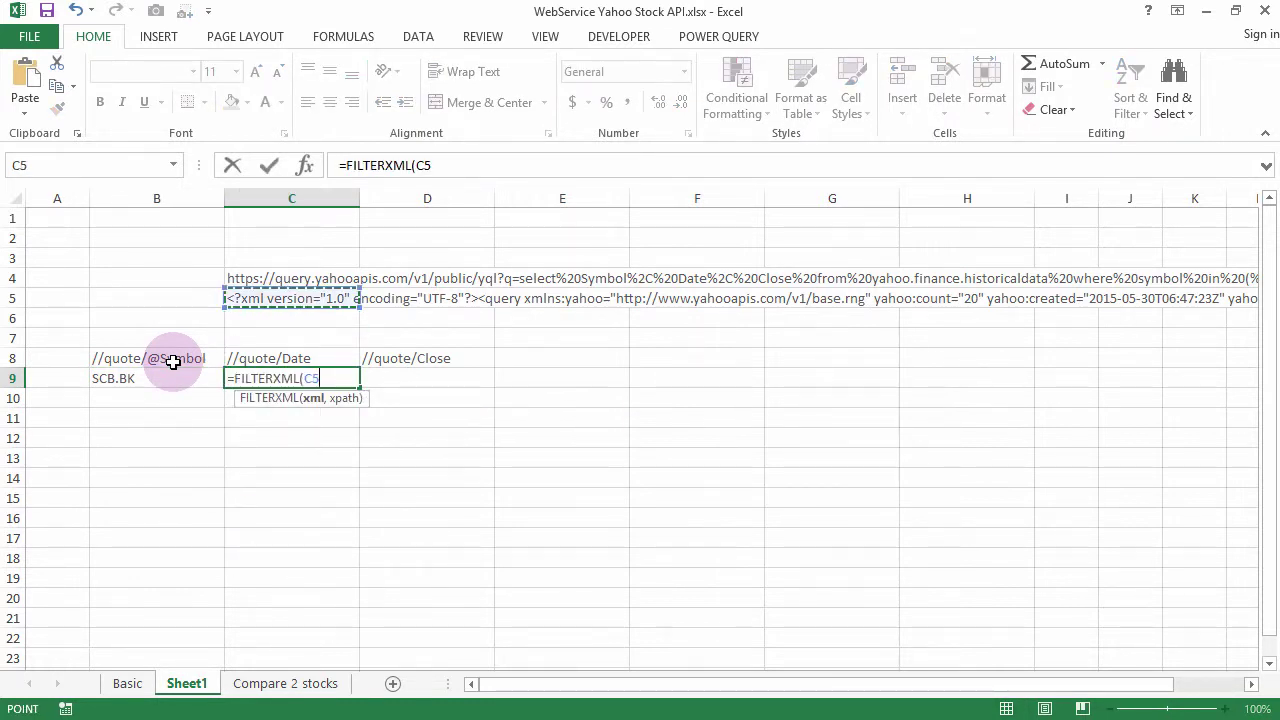
pyautogui.write(',')
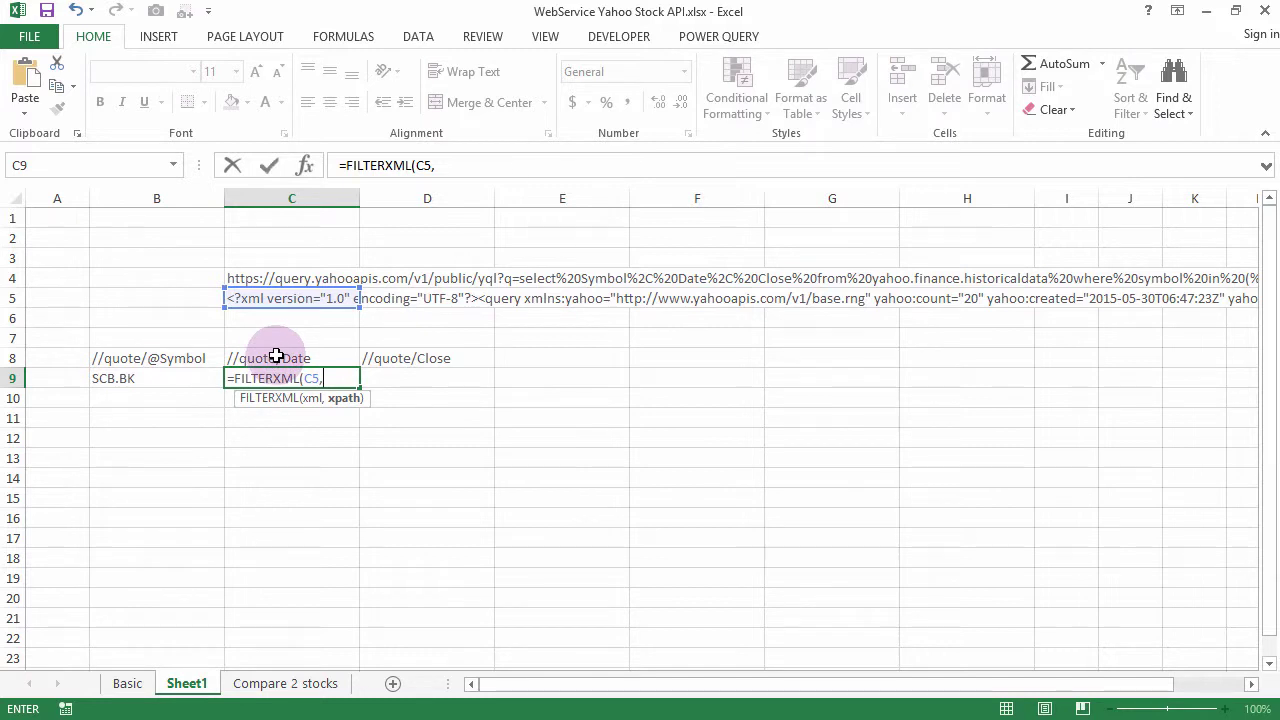
pyautogui.click(276, 356)
pyautogui.write(')')
pyautogui.press('Return')
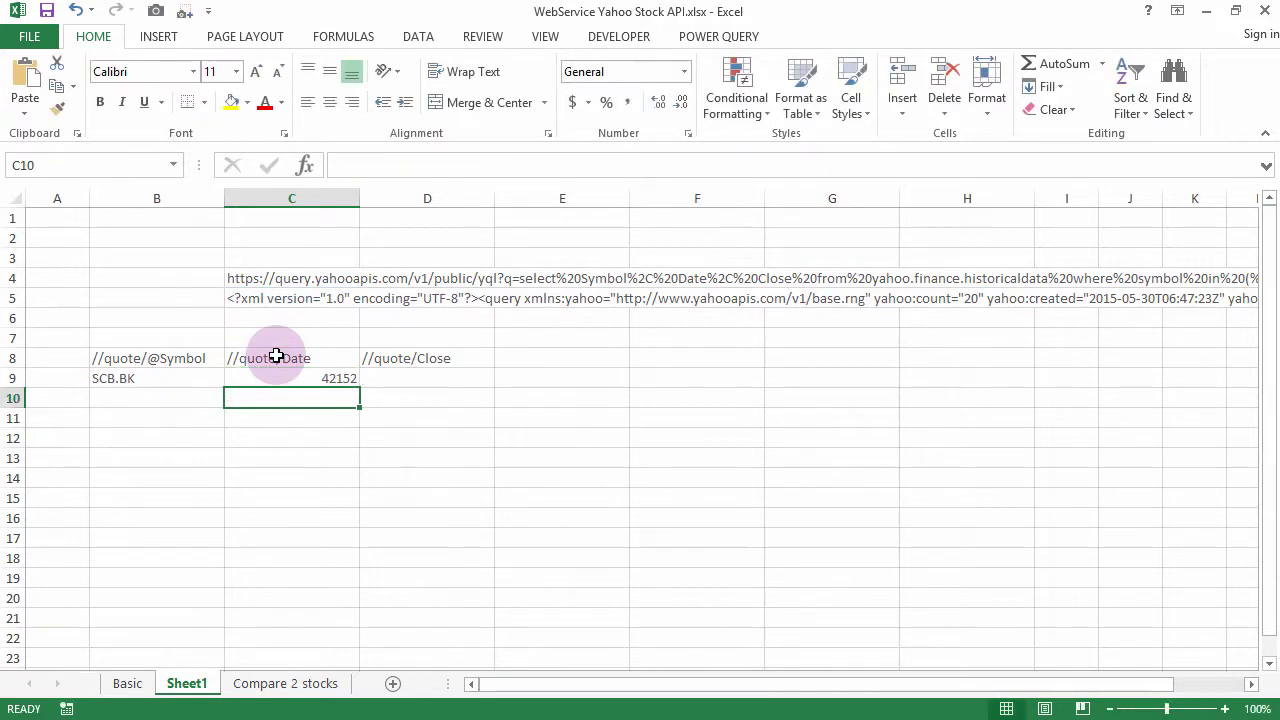
# - Enter =FILTERXML(C5,D8) in D9 to return closing price 160, then start selecting column B from B9
pyautogui.press('Up')
pyautogui.press('Right')
pyautogui.write('=fi')
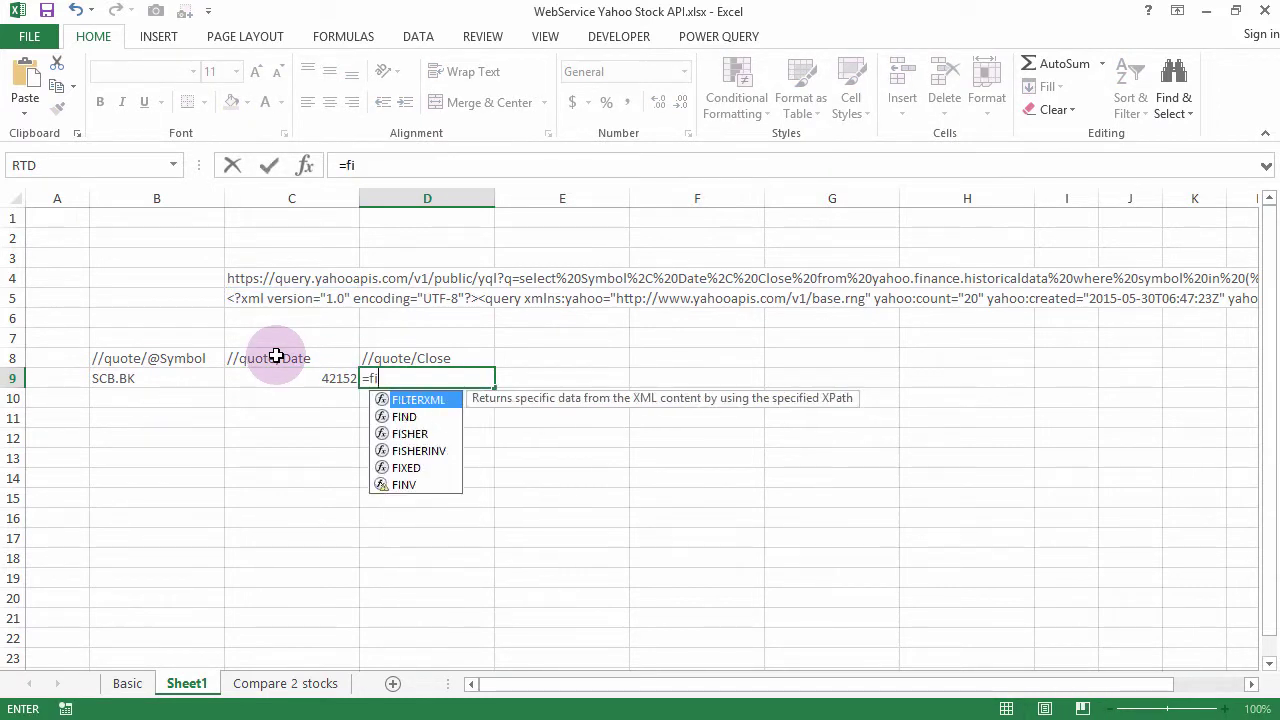
pyautogui.press('Tab')
pyautogui.press('Up')
pyautogui.press('Up')
pyautogui.press('Up')
pyautogui.press('Left')
pyautogui.write(',')
pyautogui.click(396, 358)
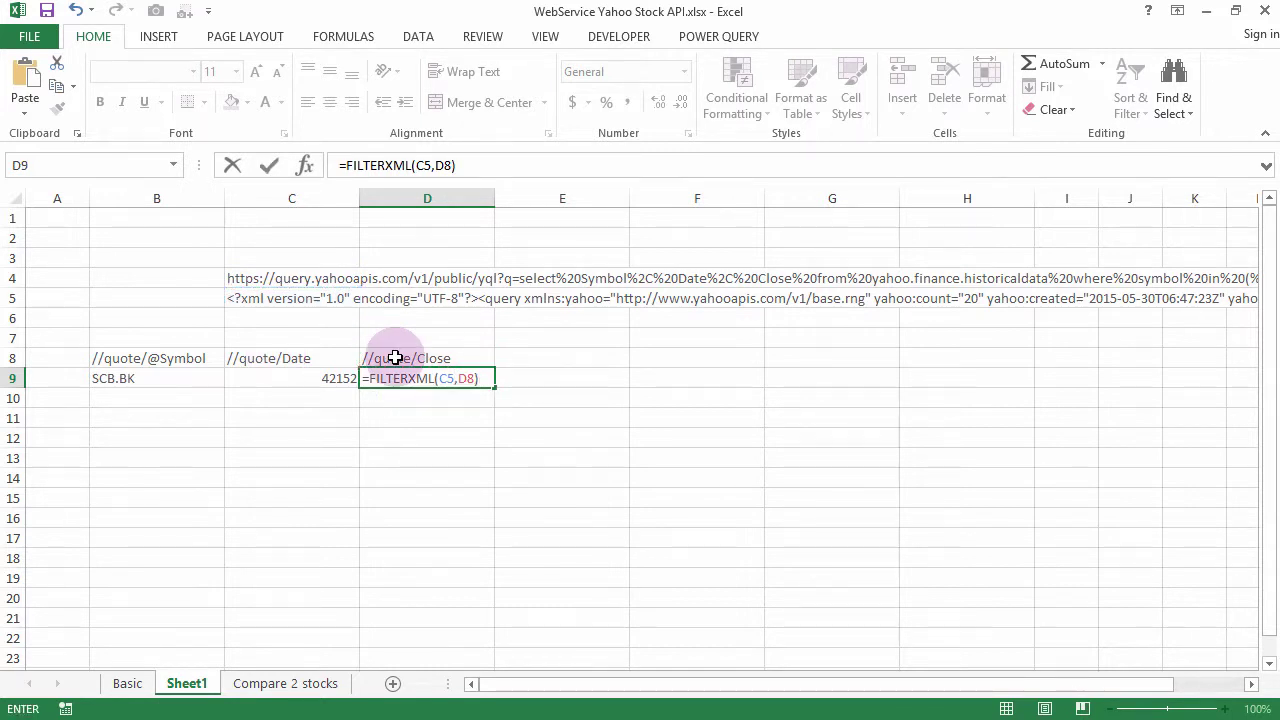
pyautogui.press('Return')
pyautogui.press('Up')
pyautogui.press('Left')
pyautogui.press('Left')
pyautogui.hotkey('shift', 'Down')
# - Re-enter the Symbol and Date formulas as array formulas over B9:B29 and C9:C29
pyautogui.hotkey('shift', 'Down')
pyautogui.hotkey('shift', 'Down')
pyautogui.hotkey('shift', 'Down')
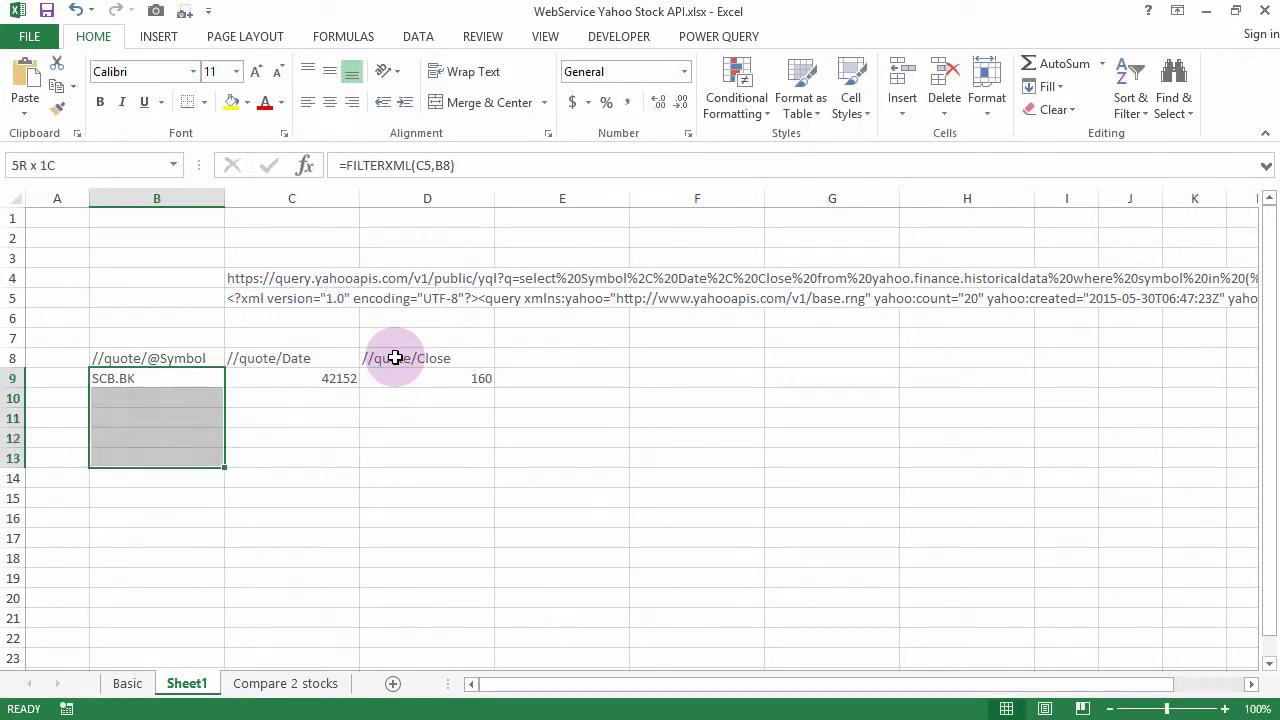
pyautogui.hotkey('shift', 'Down')
pyautogui.hotkey('shift', 'Down')
pyautogui.hotkey('shift', 'Down')
pyautogui.hotkey('shift', 'Down')
pyautogui.hotkey('shift', 'Down')
pyautogui.hotkey('shift', 'Down')
pyautogui.hotkey('shift', 'Down')
pyautogui.hotkey('shift', 'Down')
pyautogui.hotkey('shift', 'Down')
pyautogui.hotkey('shift', 'Down')
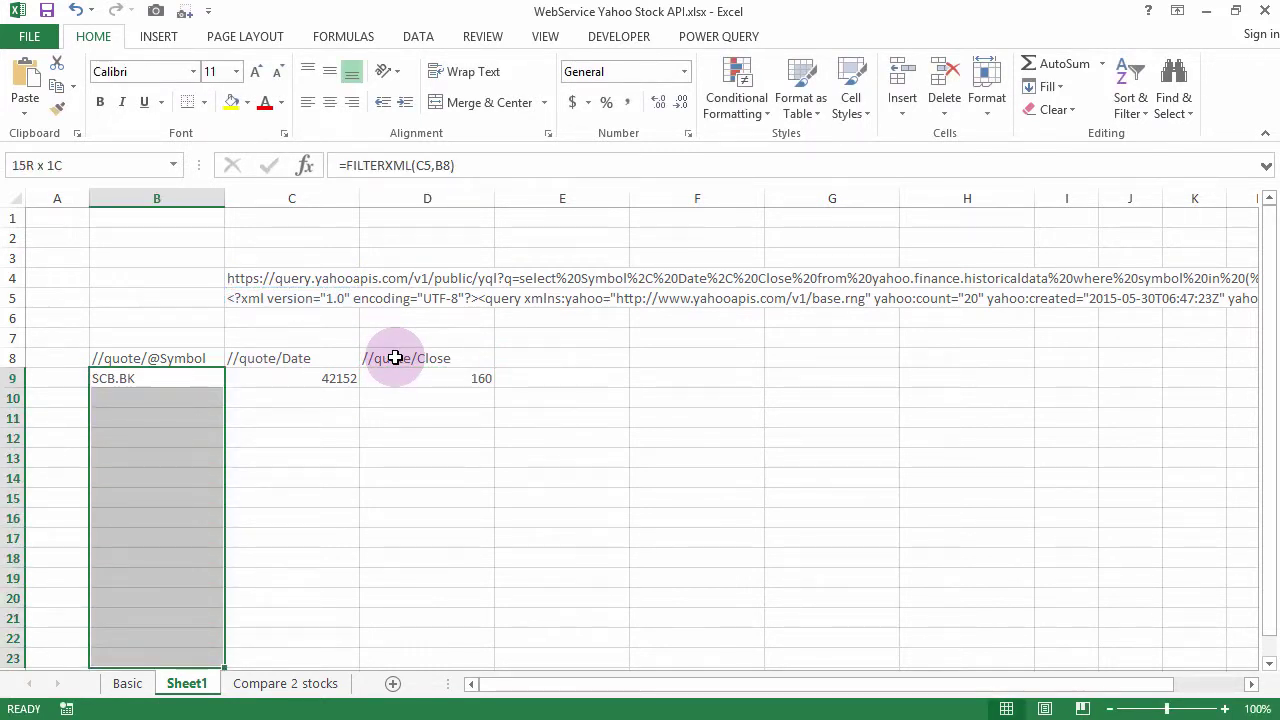
pyautogui.hotkey('shift', 'Down')
pyautogui.hotkey('shift', 'Down')
pyautogui.hotkey('shift', 'Down')
pyautogui.hotkey('shift', 'Down')
pyautogui.hotkey('shift', 'Down')
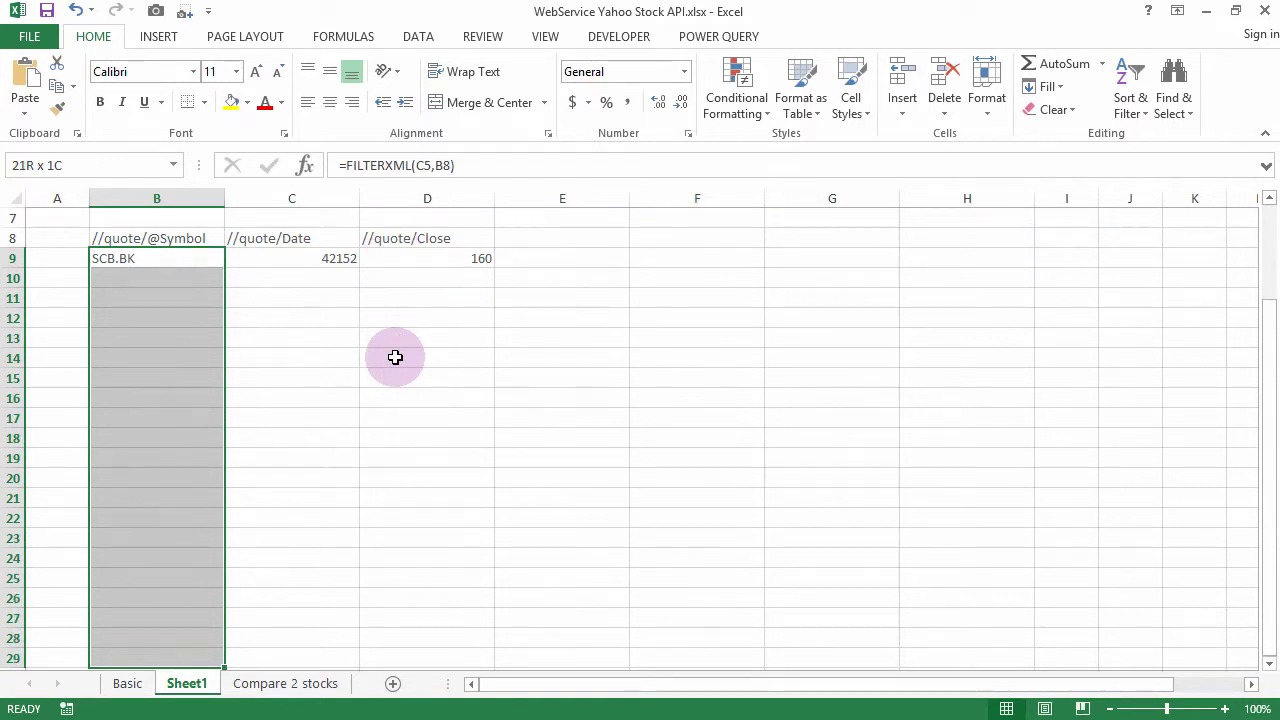
pyautogui.press('F2')
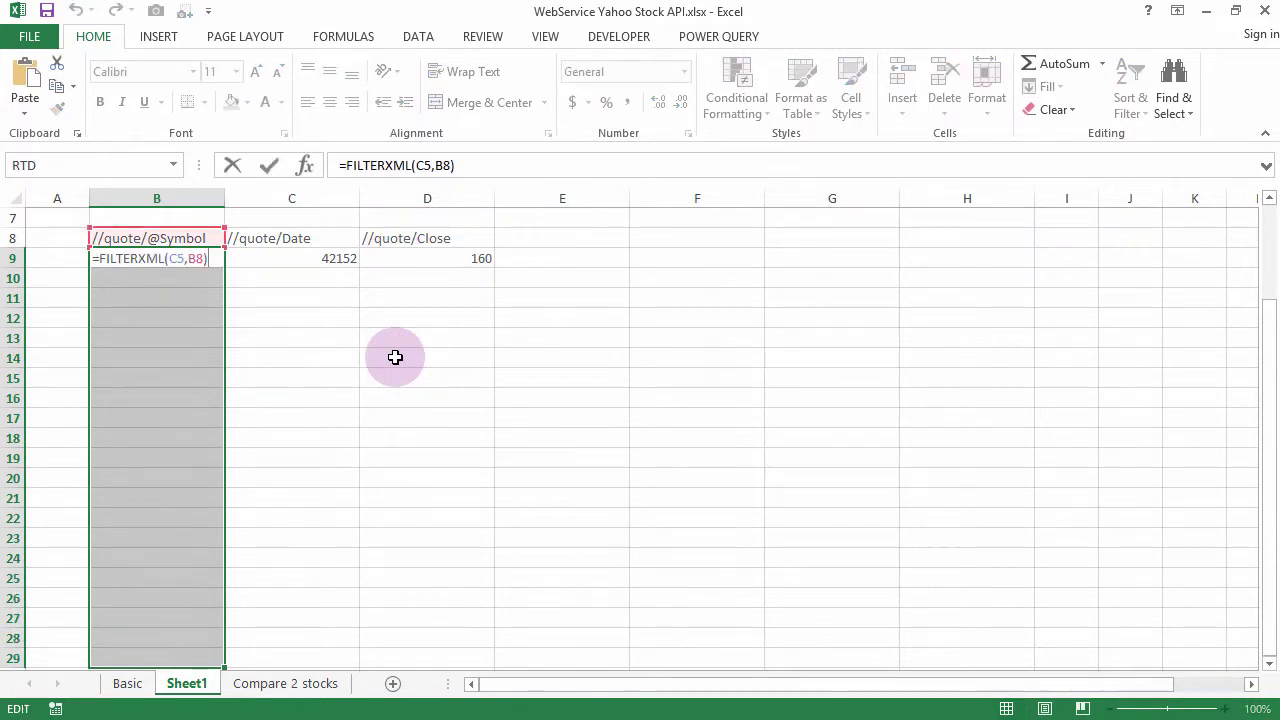
pyautogui.hotkey('ctrl', 'shift', 'Return')
pyautogui.press('Right')
pyautogui.hotkey('shift', 'Down')
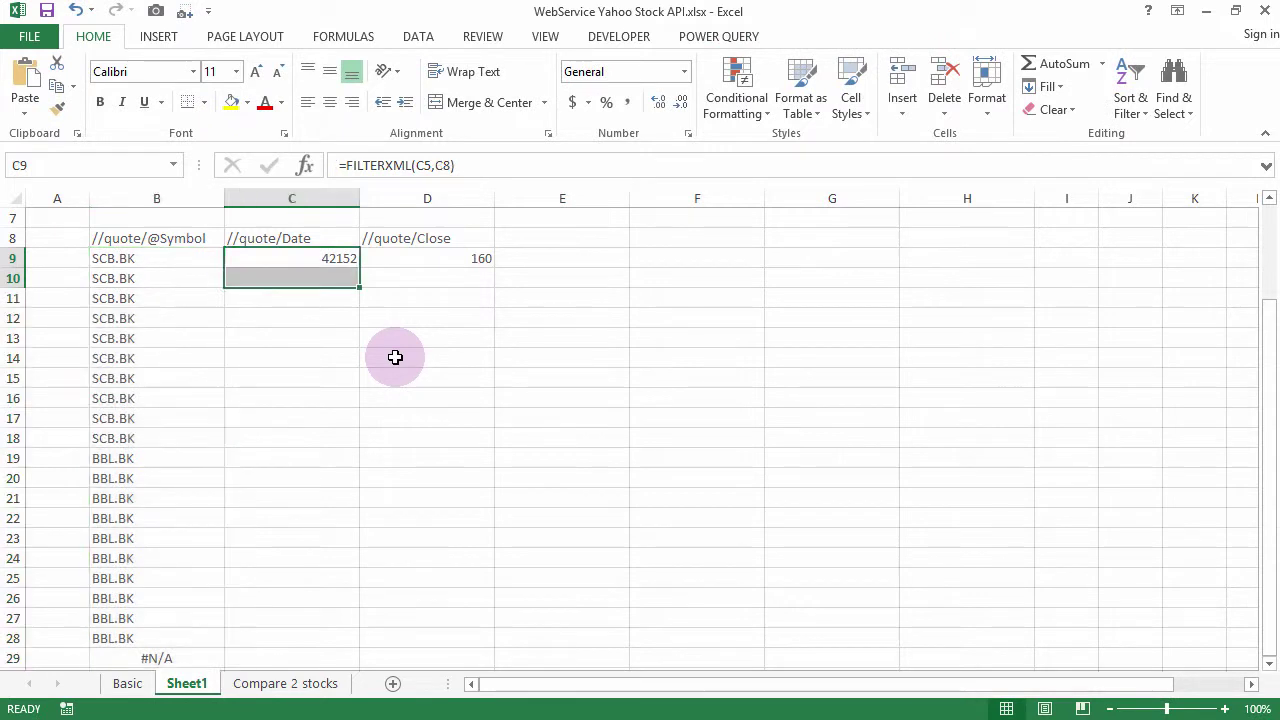
pyautogui.hotkey('shift', 'Down')
pyautogui.hotkey('shift', 'Down')
pyautogui.hotkey('shift', 'Down')
pyautogui.hotkey('shift', 'Down')
pyautogui.hotkey('shift', 'Down')
pyautogui.hotkey('shift', 'Down')
pyautogui.hotkey('shift', 'Down')
pyautogui.hotkey('shift', 'Down')
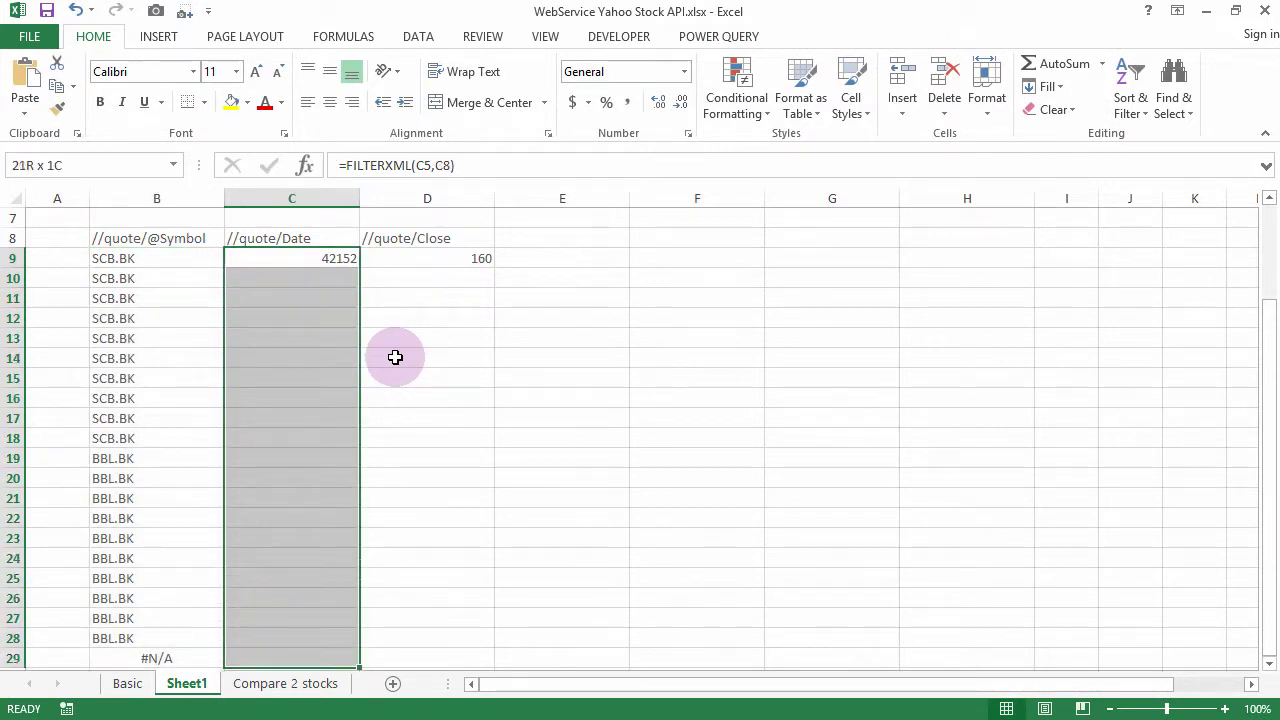
pyautogui.press('F2')
pyautogui.hotkey('ctrl', 'shift', 'Return')
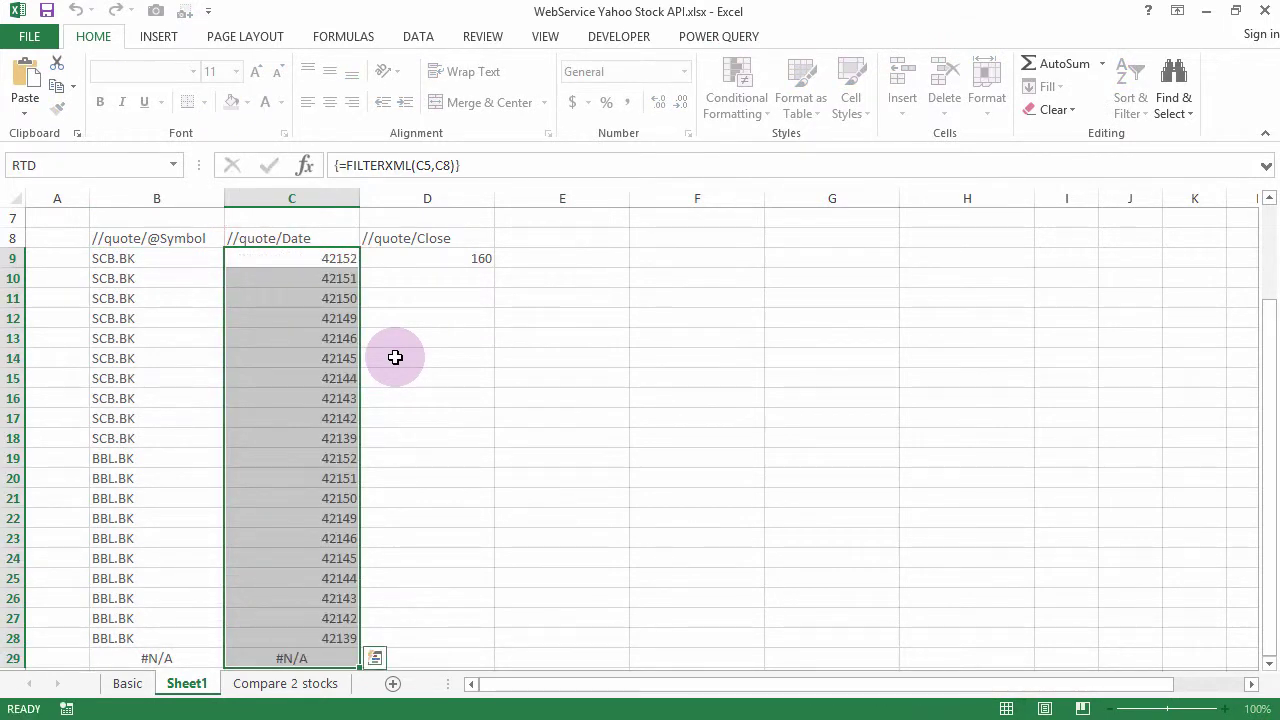
# - Re-enter the Close formula as an array over D9:D29, then select the dates in column C
pyautogui.press('Right')
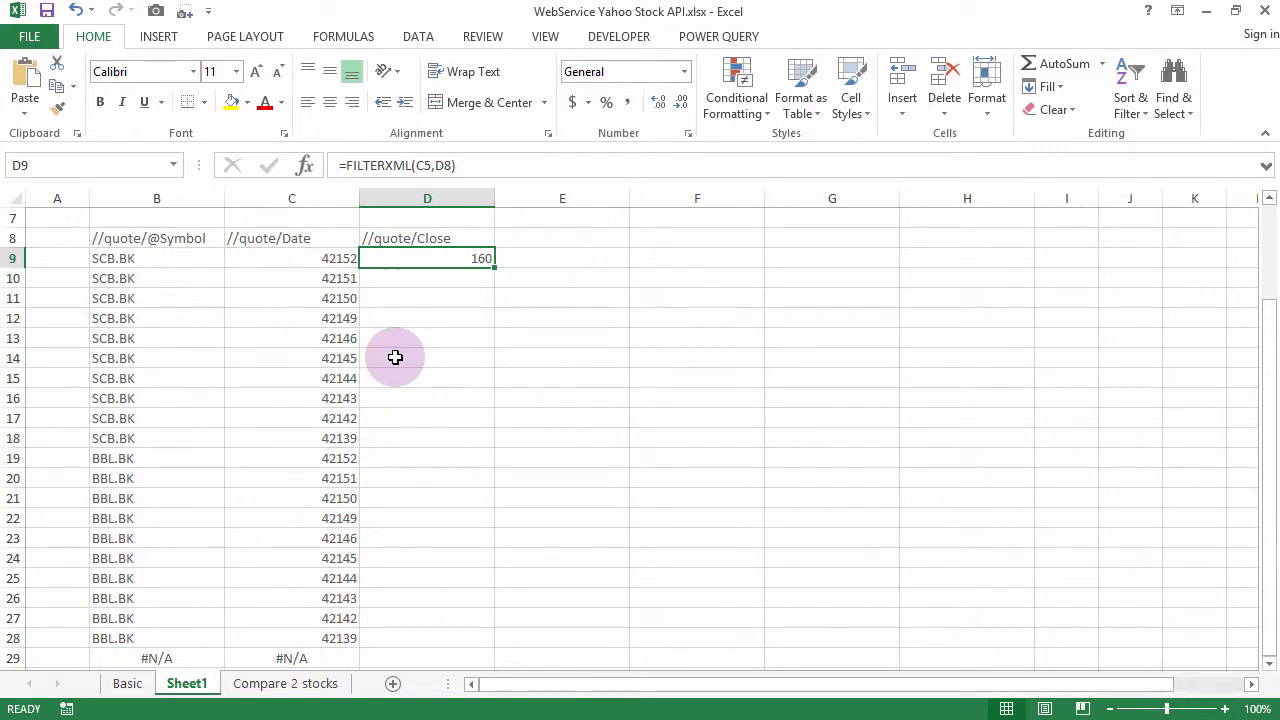
pyautogui.hotkey('shift', 'Down')
pyautogui.hotkey('shift', 'Down')
pyautogui.hotkey('shift', 'Down')
pyautogui.hotkey('shift', 'Down')
pyautogui.hotkey('shift', 'Down')
pyautogui.hotkey('shift', 'Down')
pyautogui.hotkey('shift', 'Down')
pyautogui.hotkey('shift', 'Down')
pyautogui.hotkey('shift', 'Down')
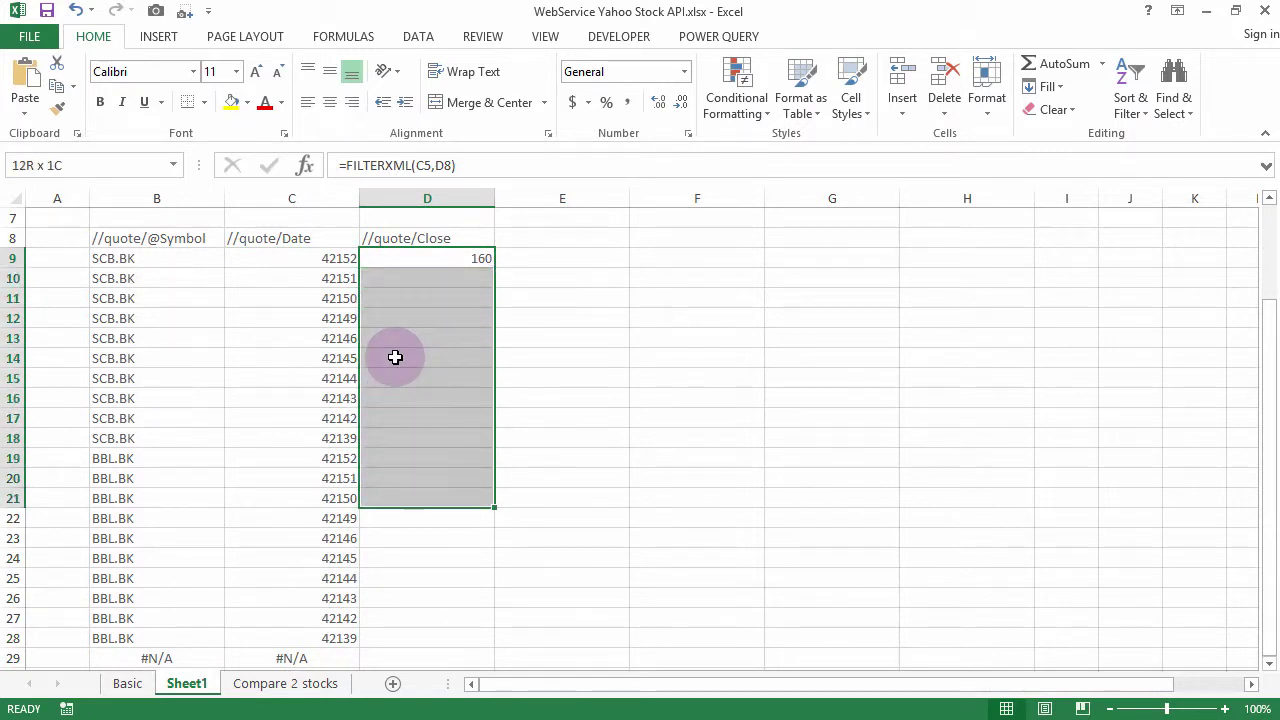
pyautogui.hotkey('shift', 'Down')
pyautogui.hotkey('shift', 'Down')
pyautogui.hotkey('shift', 'Down')
pyautogui.hotkey('shift', 'Down')
pyautogui.hotkey('shift', 'Down')
pyautogui.hotkey('shift', 'Down')
pyautogui.hotkey('shift', 'Down')
pyautogui.hotkey('shift', 'Down')
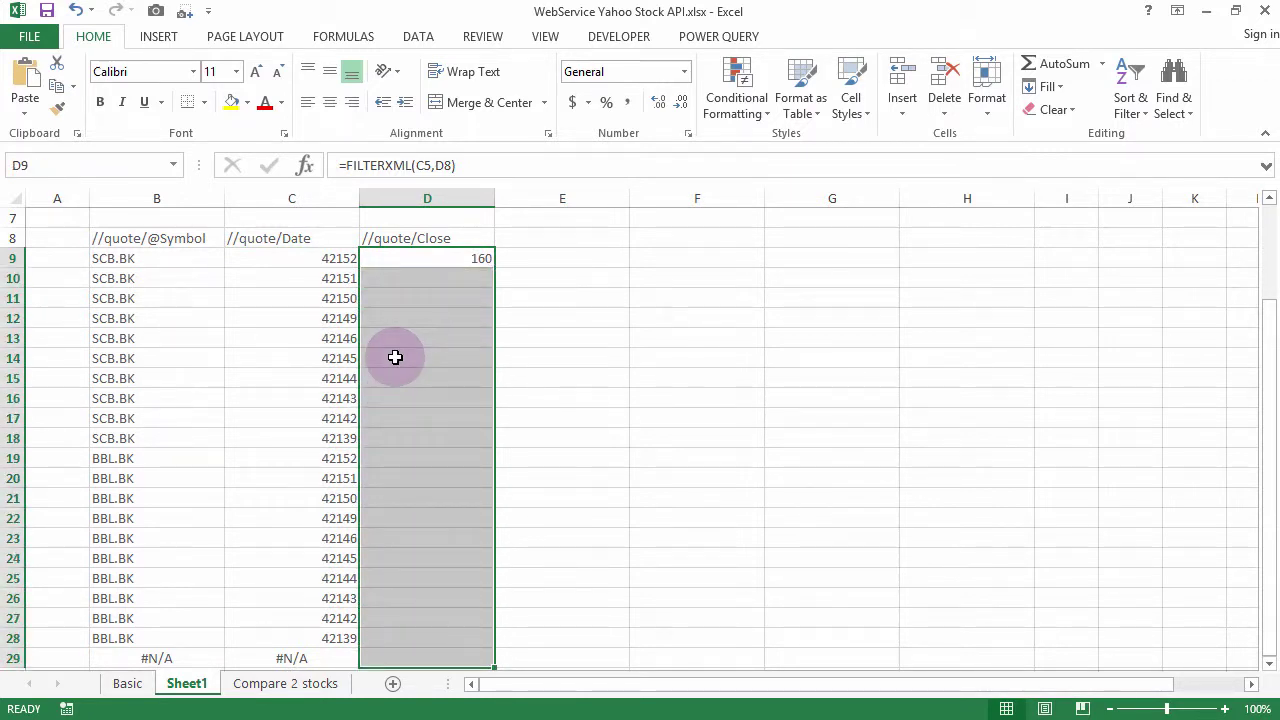
pyautogui.press('F2')
pyautogui.hotkey('ctrl', 'shift', 'Return')
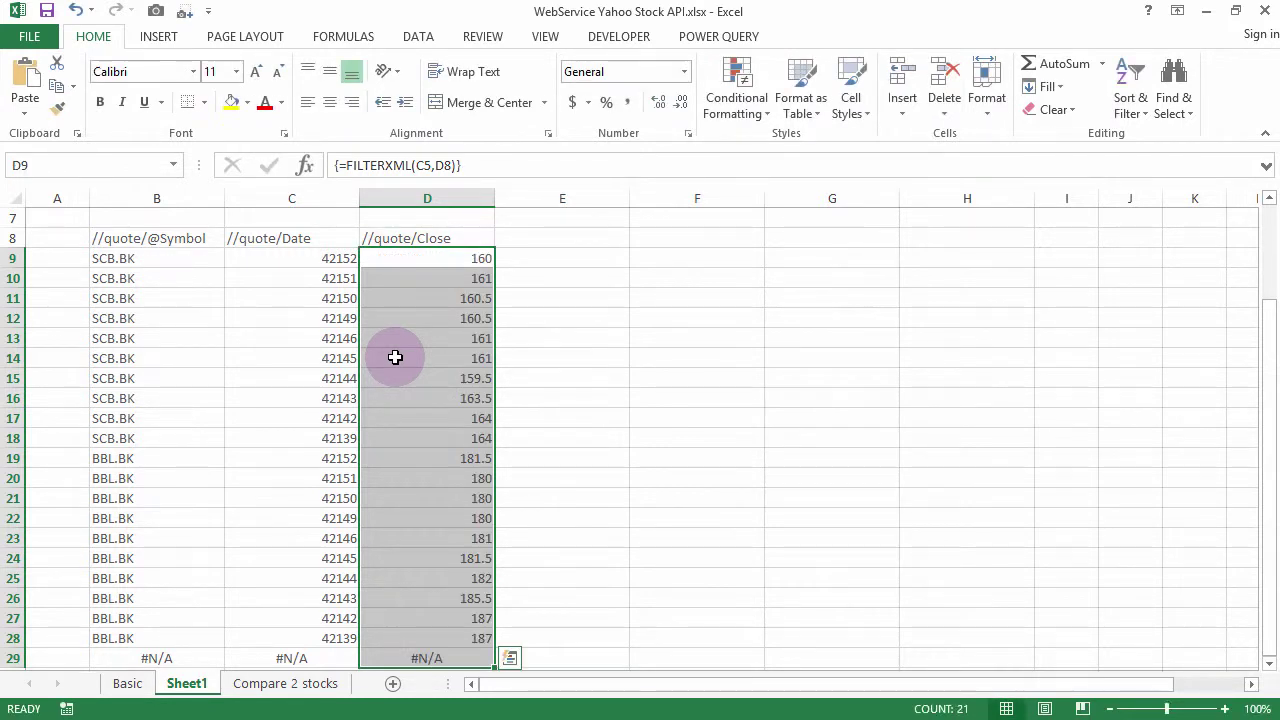
pyautogui.press('Up')
pyautogui.press('Down')
pyautogui.press('Left')
pyautogui.hotkey('shift', 'Down')
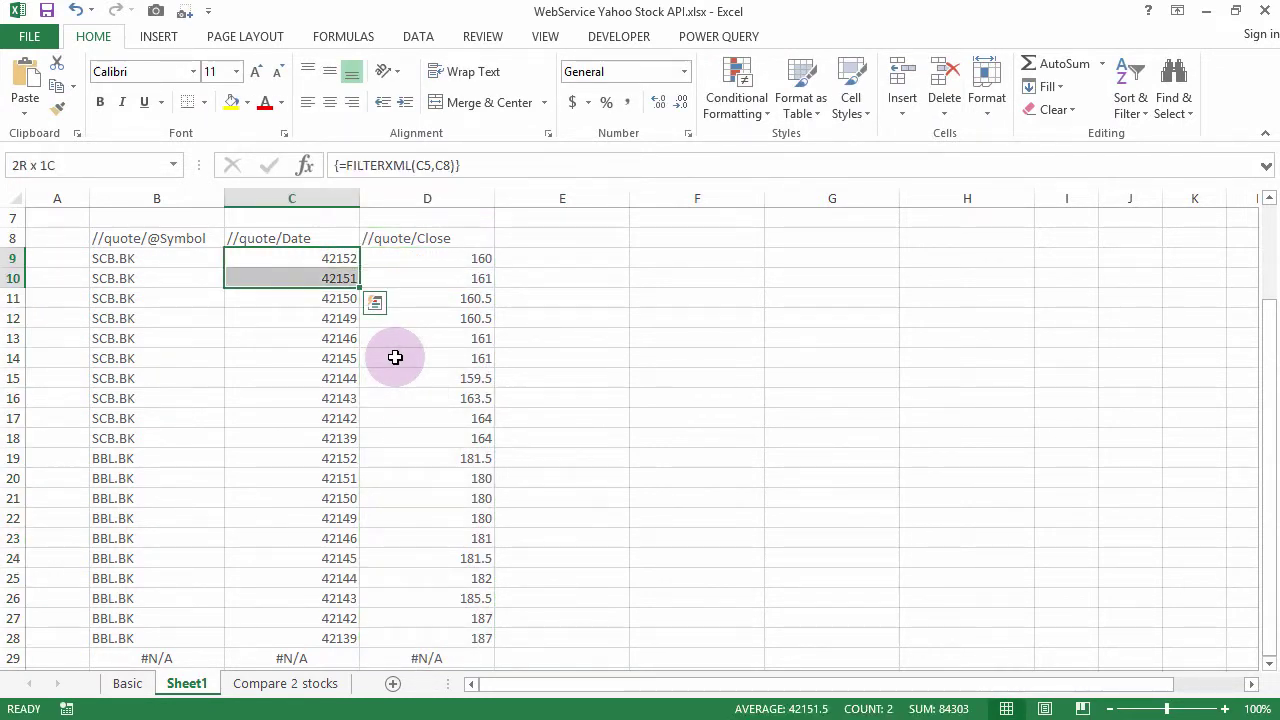
pyautogui.hotkey('shift', 'Down')
pyautogui.hotkey('shift', 'Down')
pyautogui.hotkey('shift', 'Down')
pyautogui.hotkey('shift', 'Down')
pyautogui.hotkey('shift', 'Down')
pyautogui.hotkey('shift', 'Down')
pyautogui.hotkey('shift', 'Down')
pyautogui.hotkey('shift', 'Down')
pyautogui.hotkey('shift', 'Down')
pyautogui.hotkey('shift', 'Down')
pyautogui.hotkey('shift', 'Down')
pyautogui.hotkey('shift', 'Down')
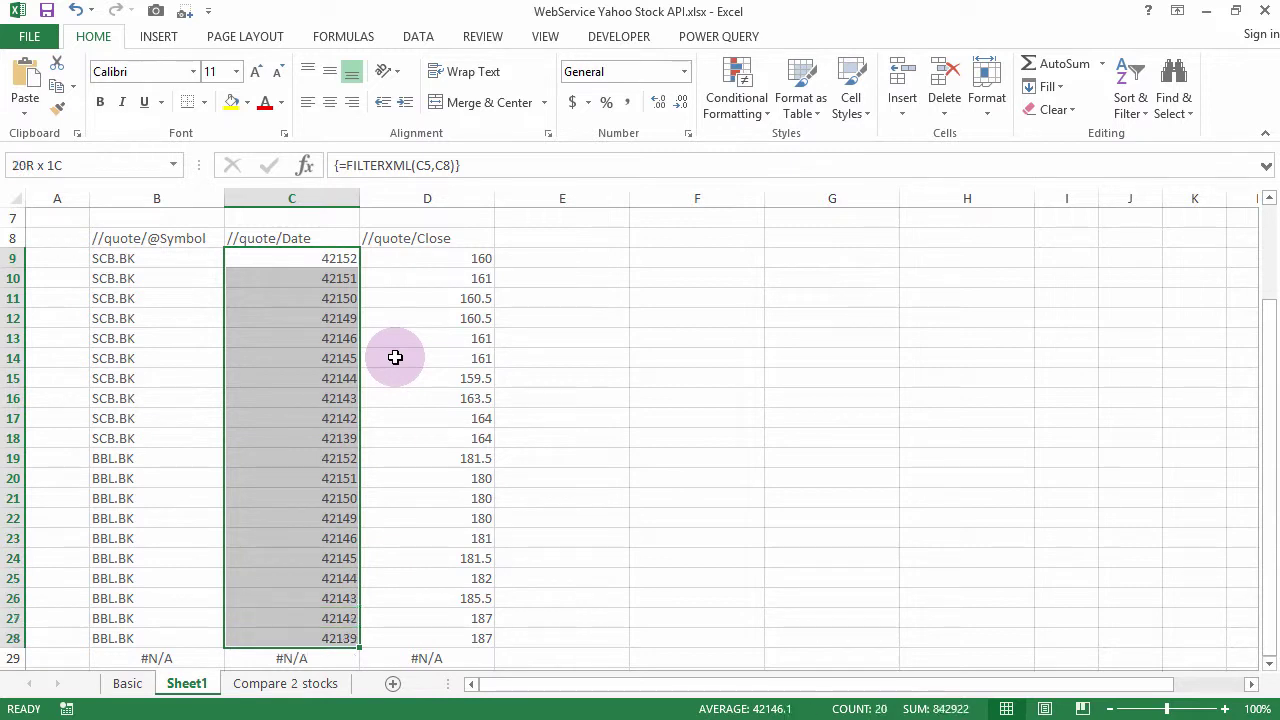
pyautogui.hotkey('shift', 'Down')
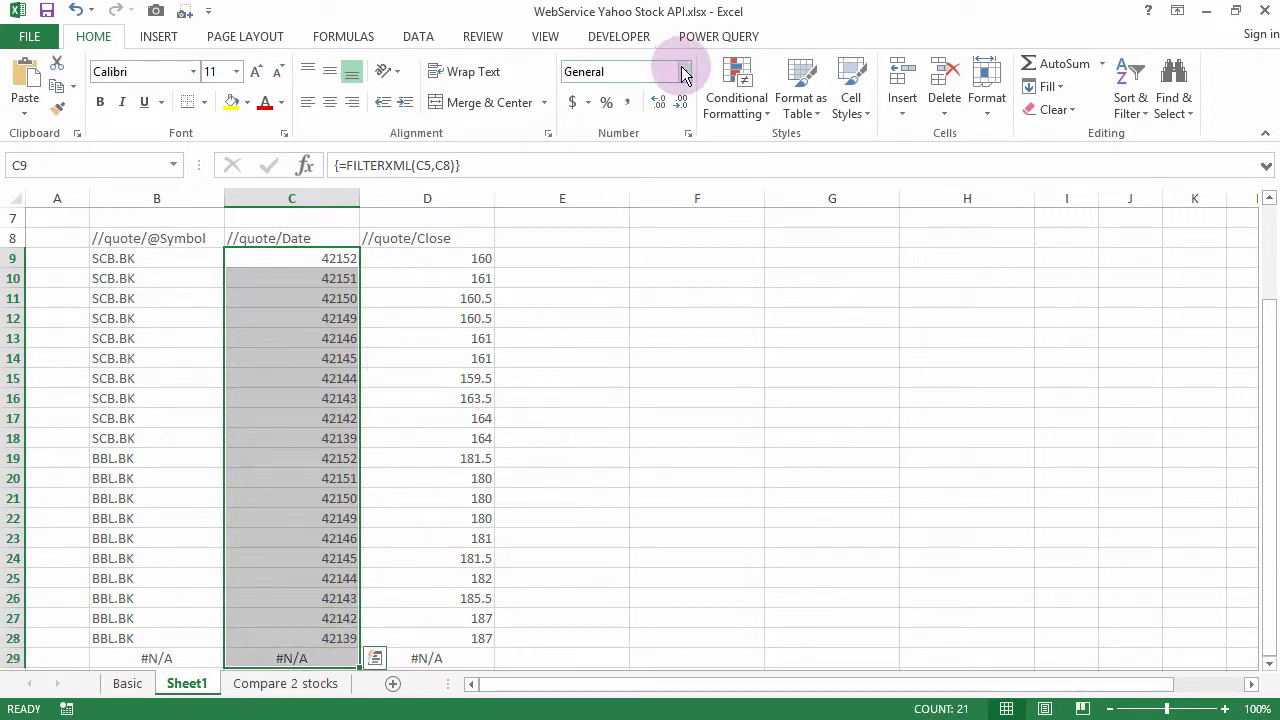
# - Apply the Short Date number format to C9:C28 so dates read like 5/28/2015
pyautogui.click(683, 75)
pyautogui.click(660, 285)
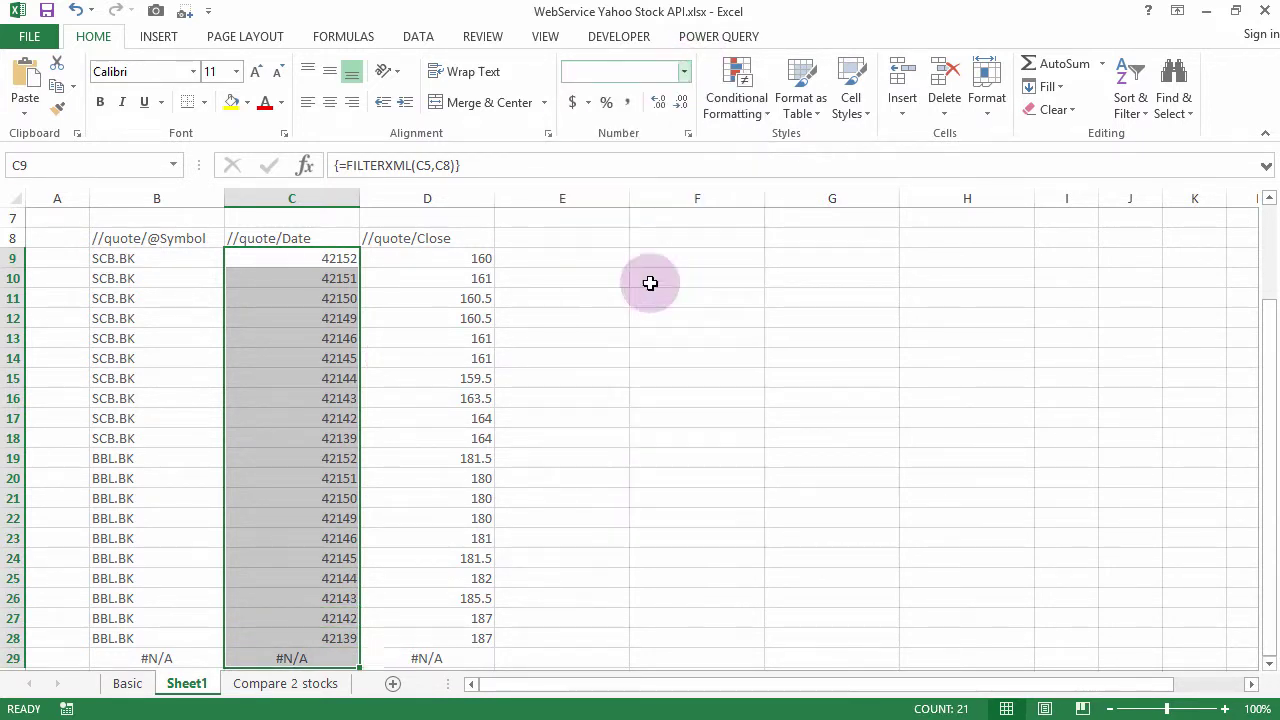
pyautogui.click(296, 391)
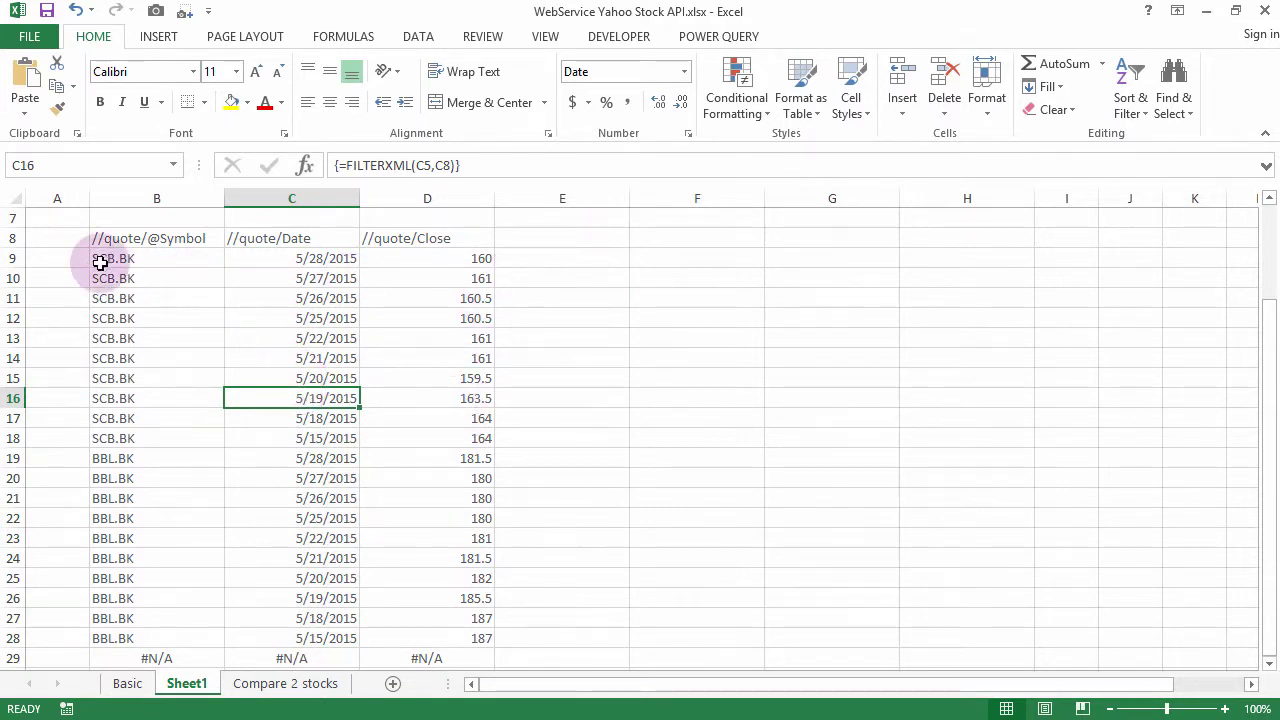
pyautogui.click(100, 261)
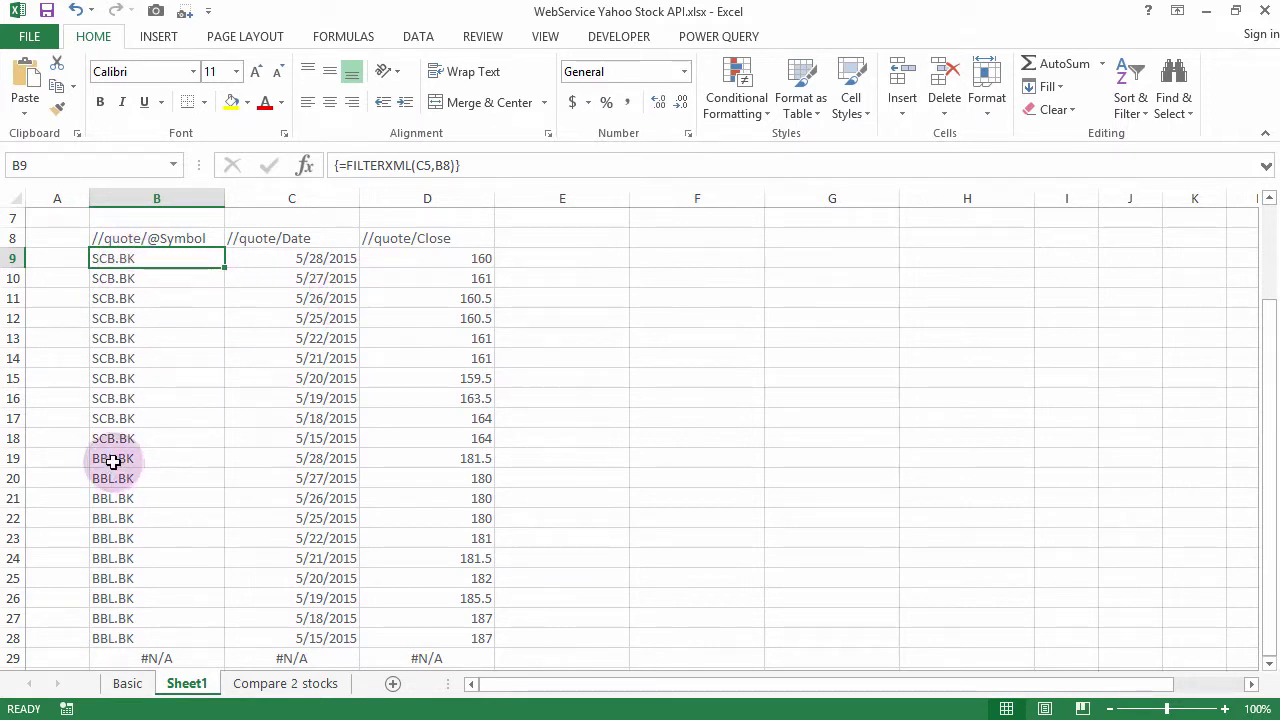
pyautogui.moveTo(443, 258); pyautogui.dragTo(446, 433)
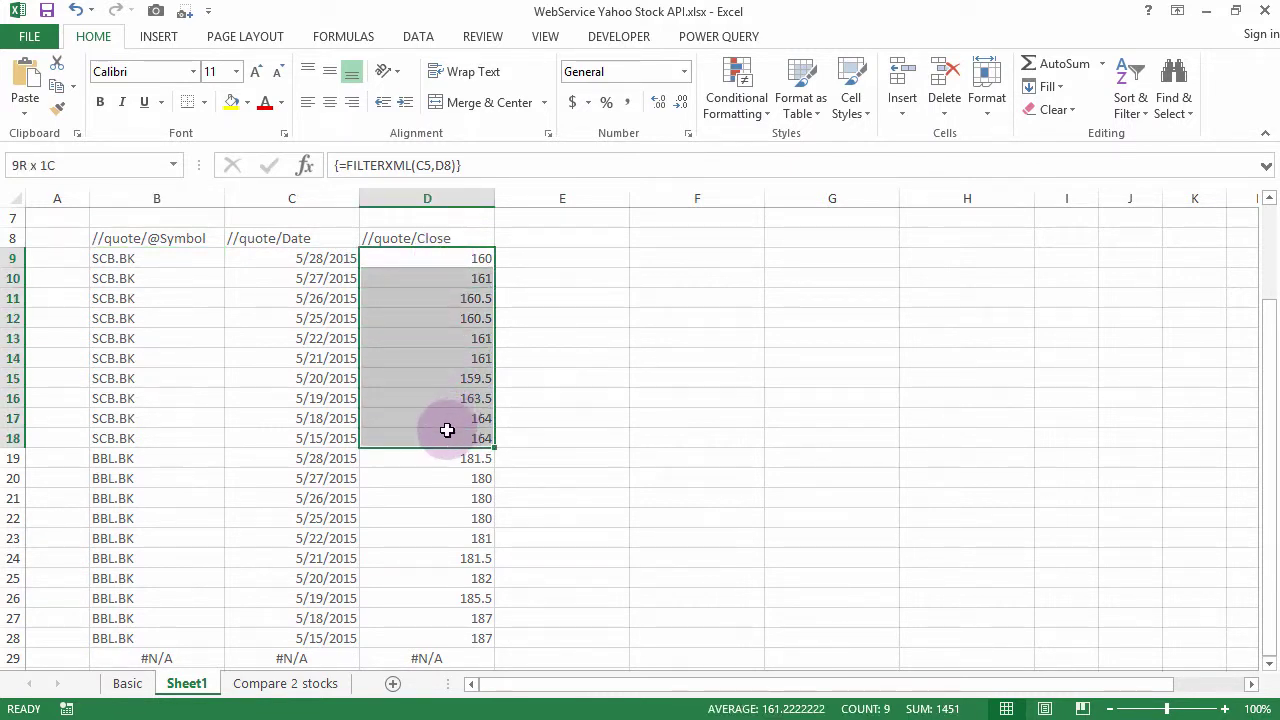
pyautogui.scroll(2, 446, 433)
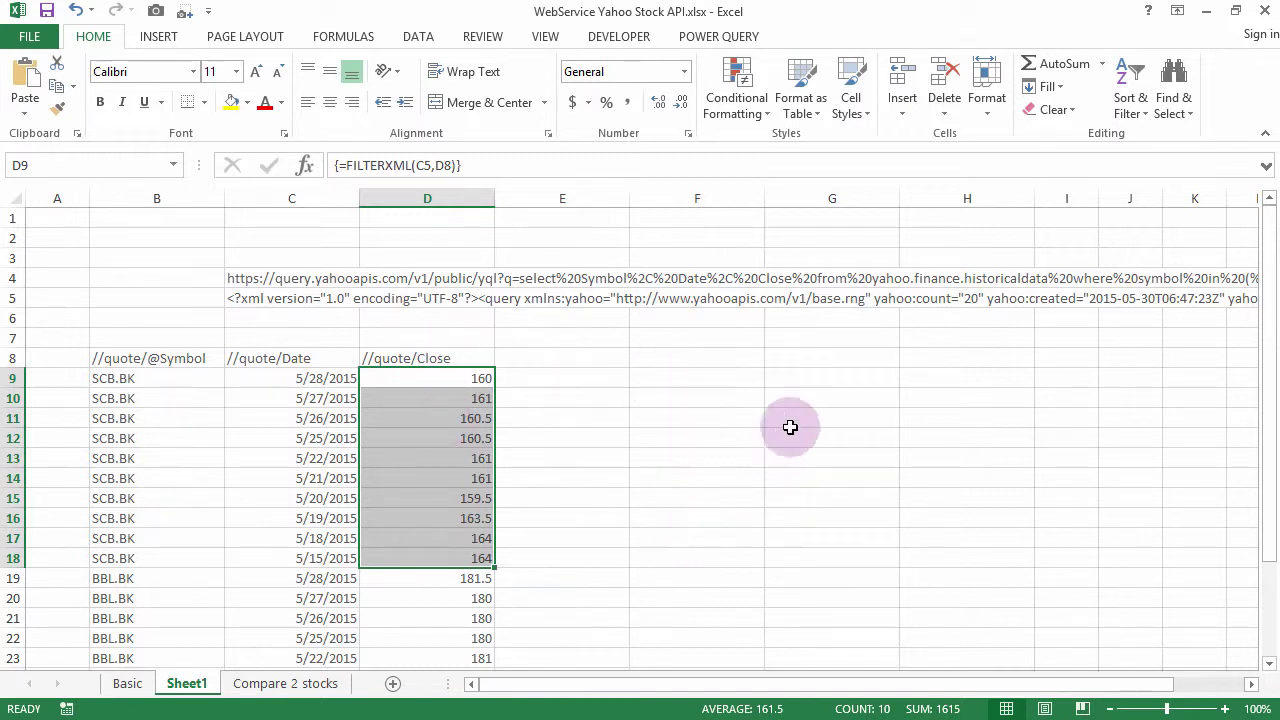
pyautogui.click(697, 362)
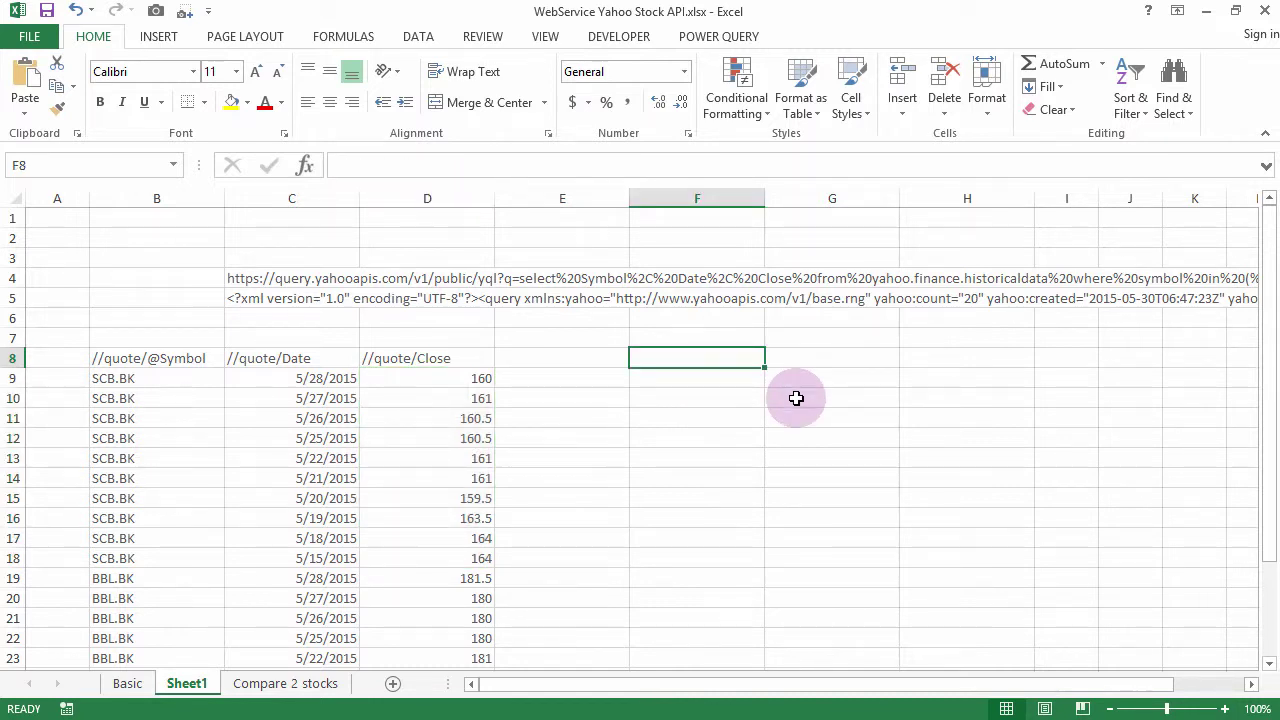
pyautogui.write("'//")
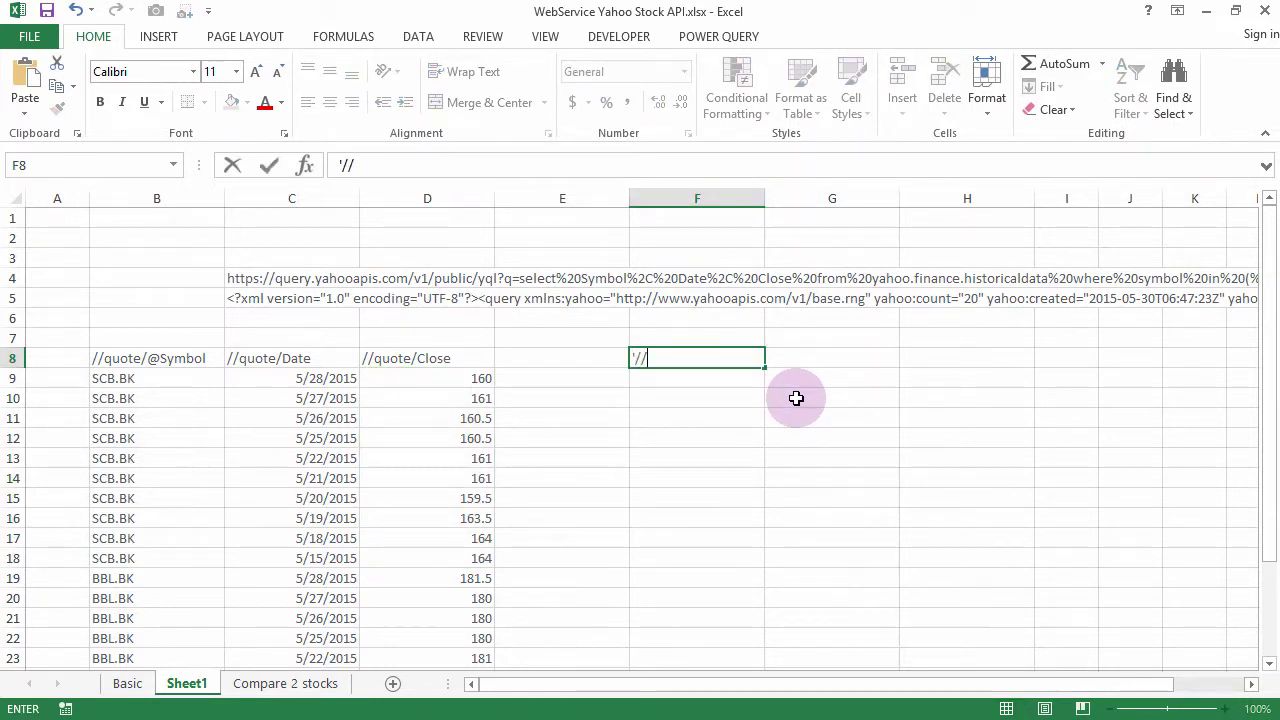
pyautogui.write('quote[')
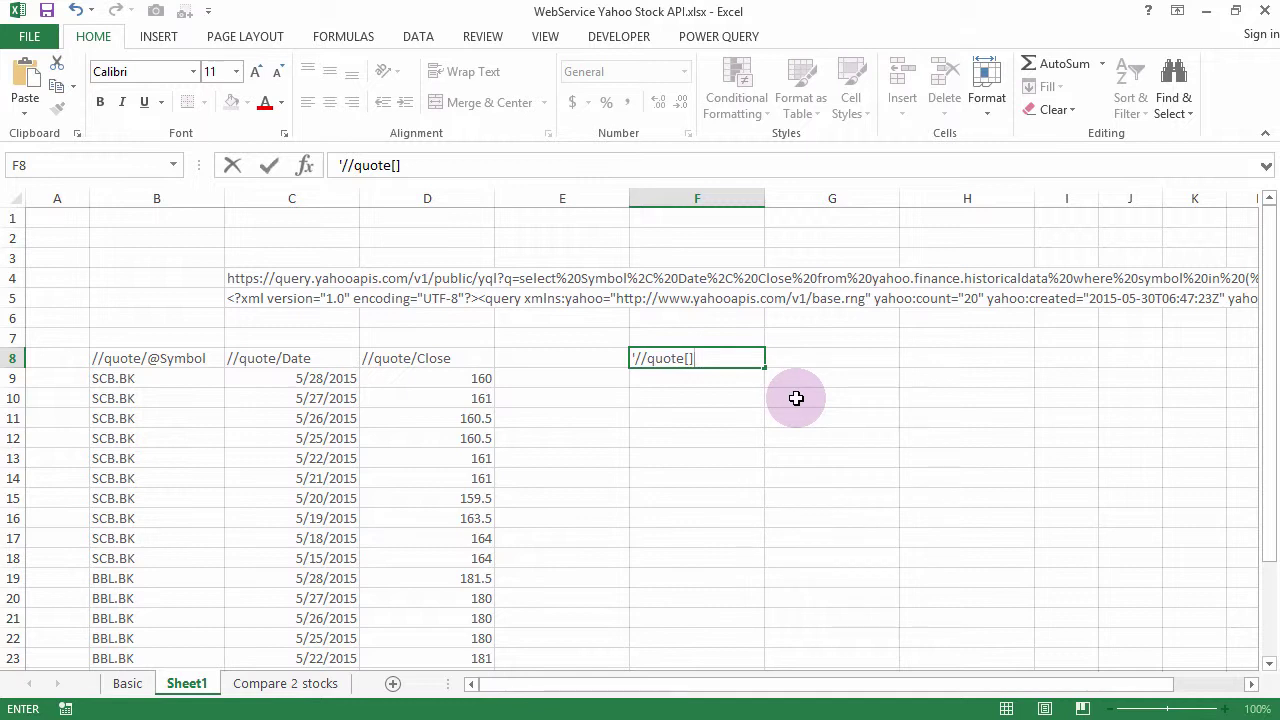
pyautogui.press('Left')
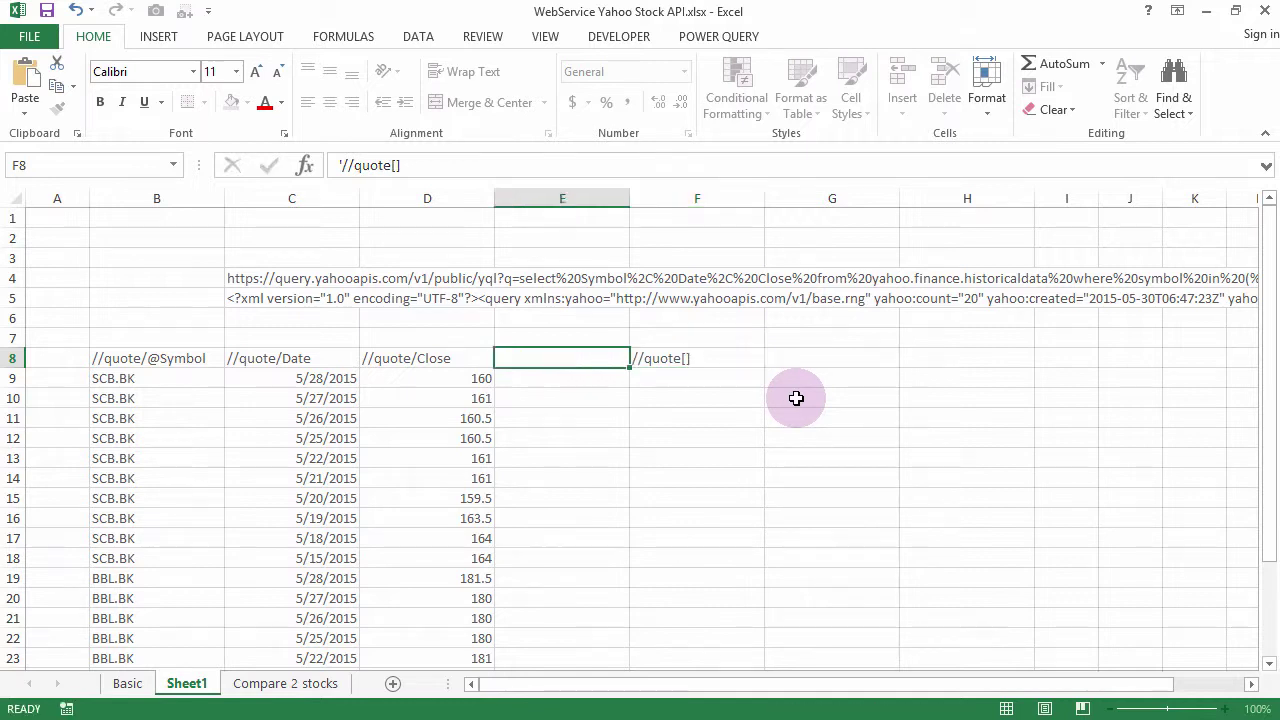
pyautogui.press('Right')
pyautogui.press('F2')
pyautogui.press('Left')
pyautogui.write('@')
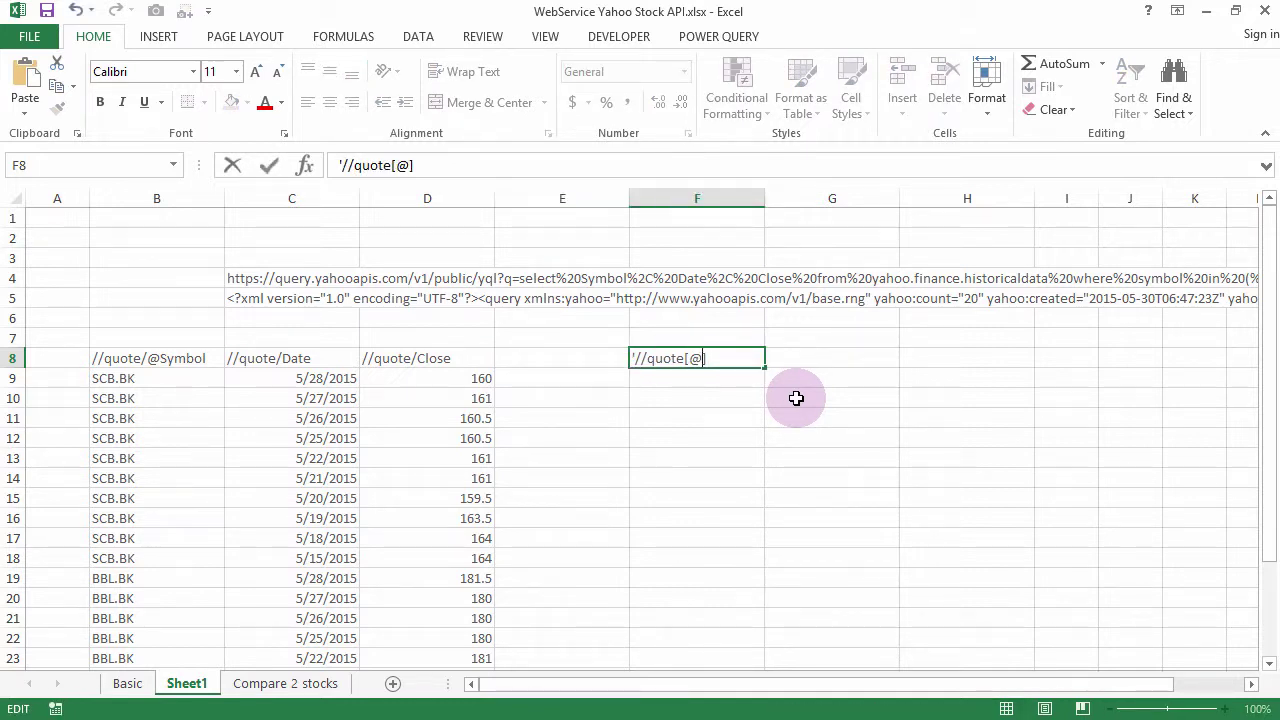
pyautogui.write('Sy')
pyautogui.write('mbol')
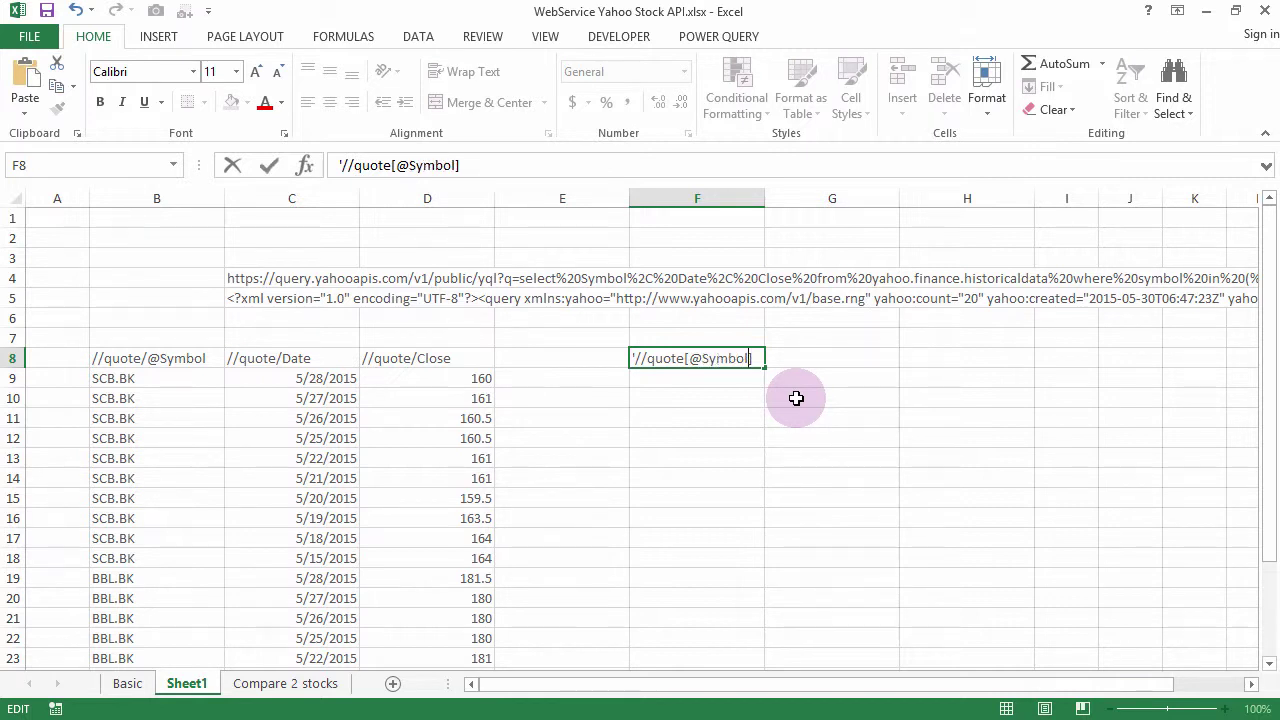
pyautogui.write('="')
pyautogui.write('BB')
pyautogui.write('L.B')
pyautogui.write('K"')
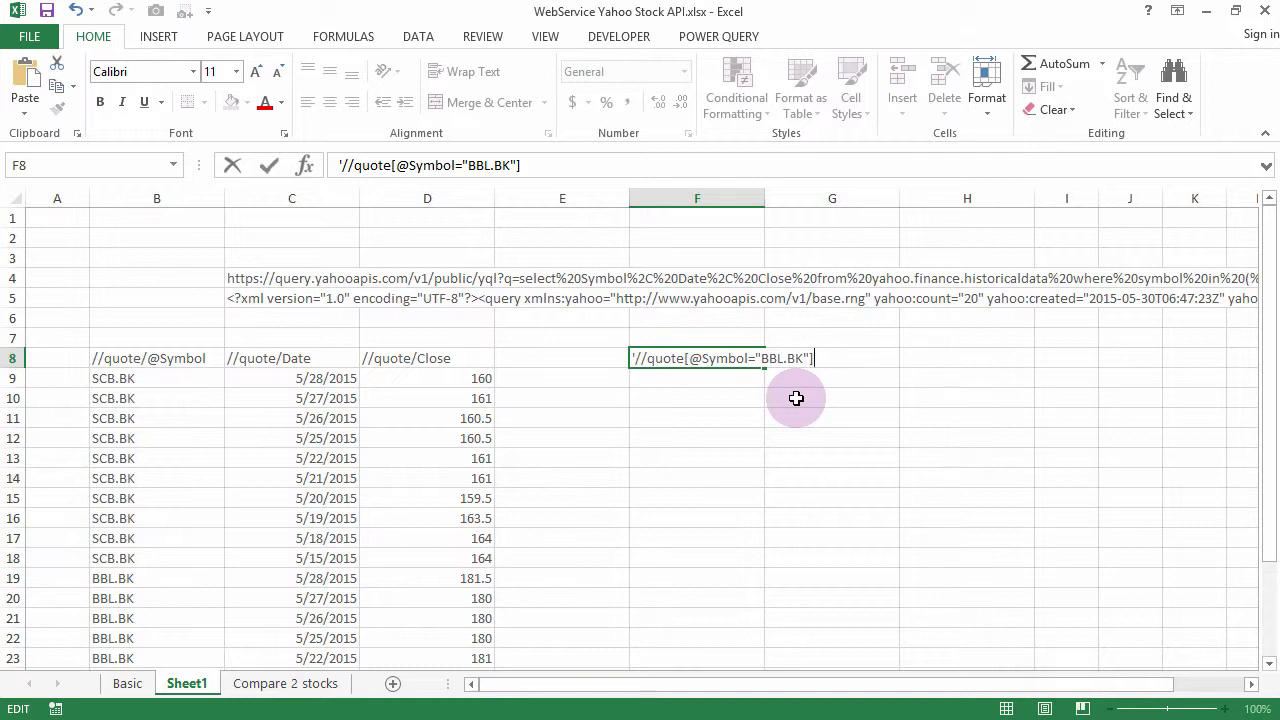
pyautogui.write('/')
pyautogui.write('@Symbol')
pyautogui.press('Return')
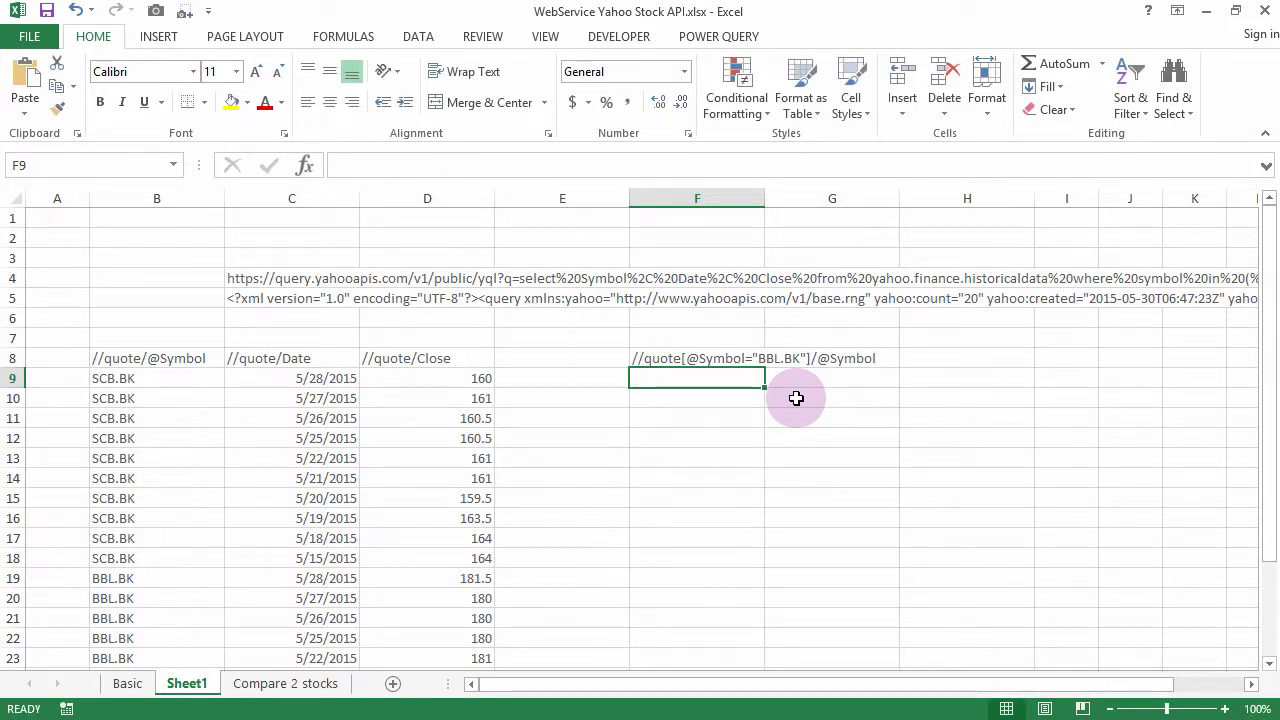
# - Enter =FILTERXML(C5,F8) in F9
pyautogui.write('=F')
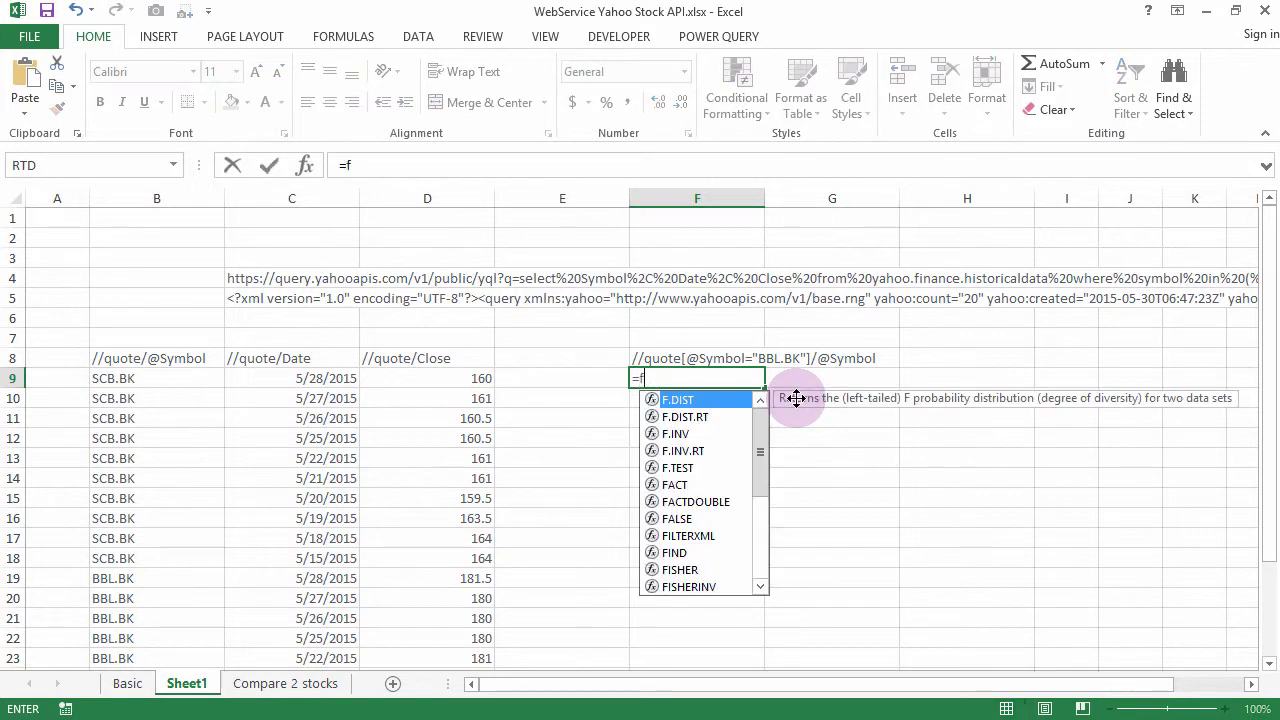
pyautogui.write('IL')
pyautogui.press('Tab')
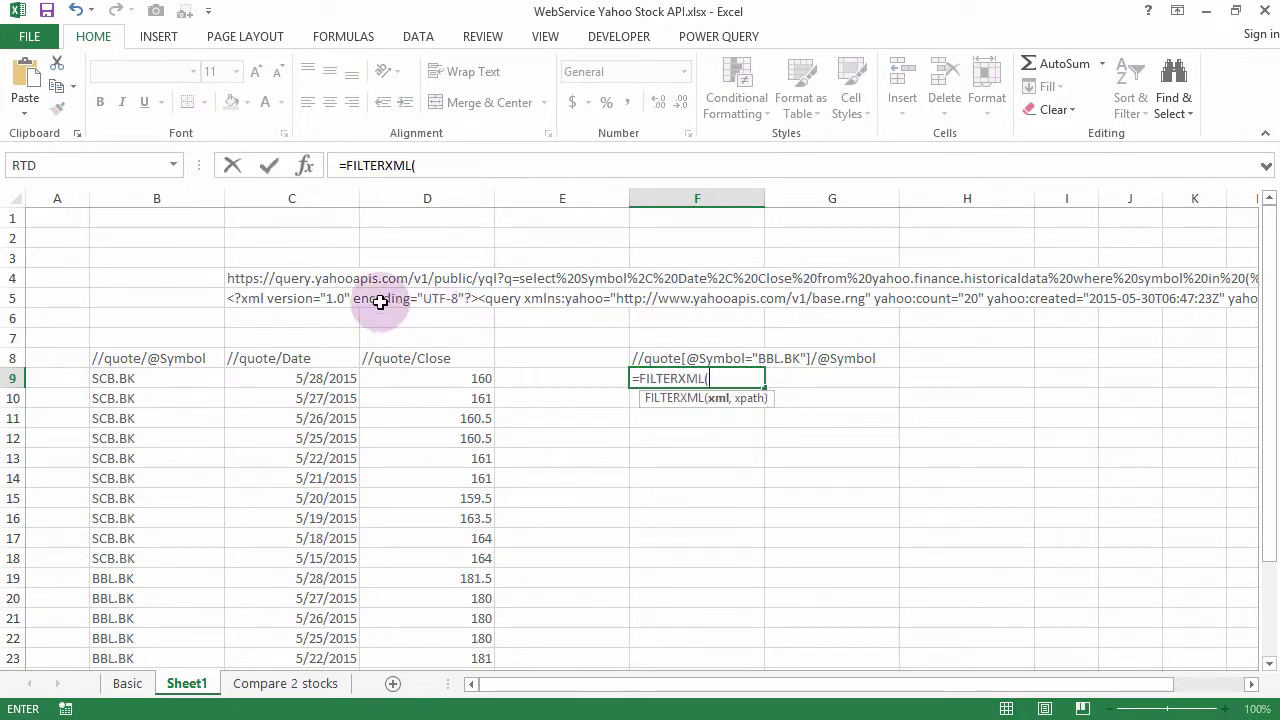
pyautogui.click(343, 301)
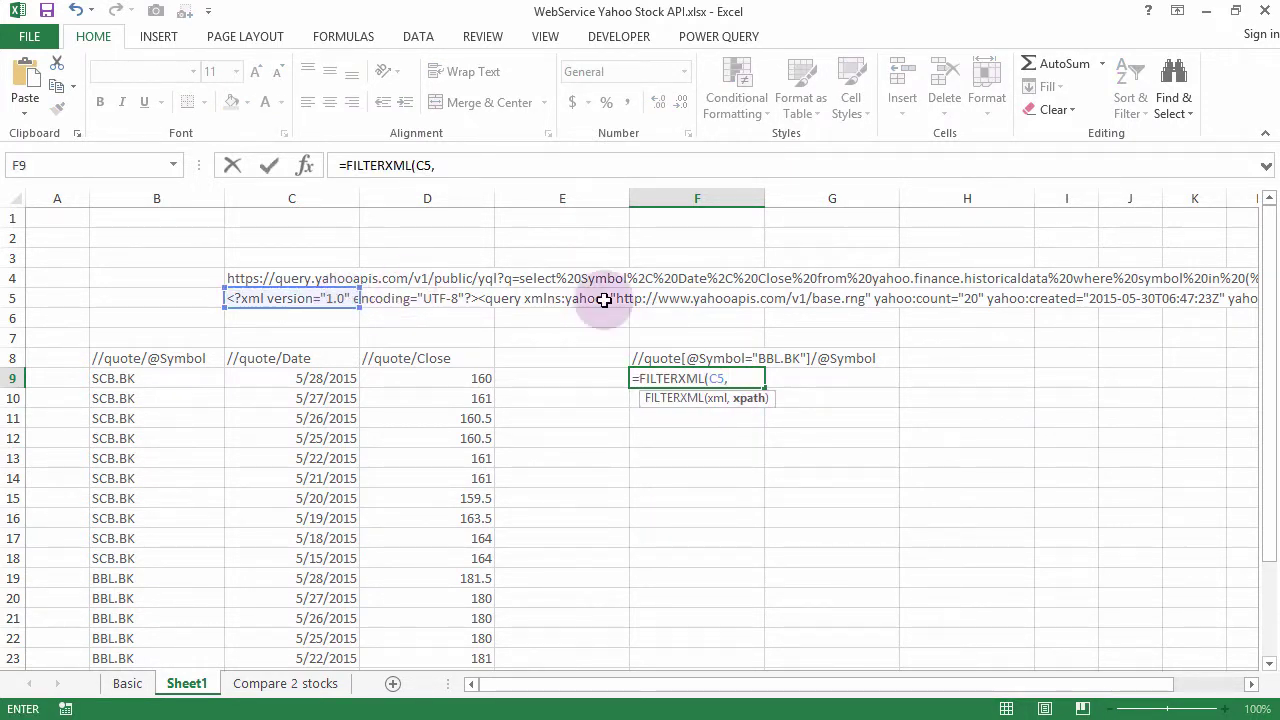
pyautogui.click(697, 357)
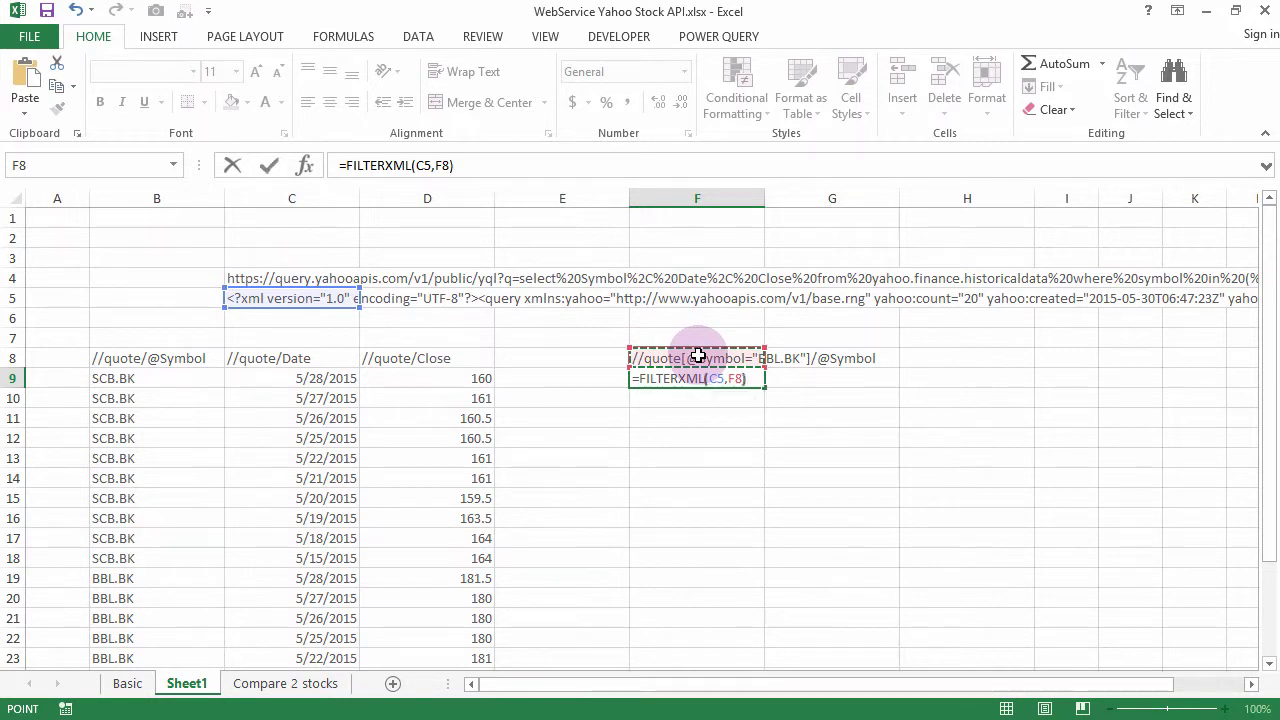
pyautogui.press('Return')
# - Re-enter the F9 formula as an array over F9:F29, listing BBL.BK in F9:F18
pyautogui.press('Up')
pyautogui.hotkey('shift', 'Down')
pyautogui.hotkey('shift', 'Down')
pyautogui.hotkey('shift', 'Down')
pyautogui.hotkey('shift', 'Down')
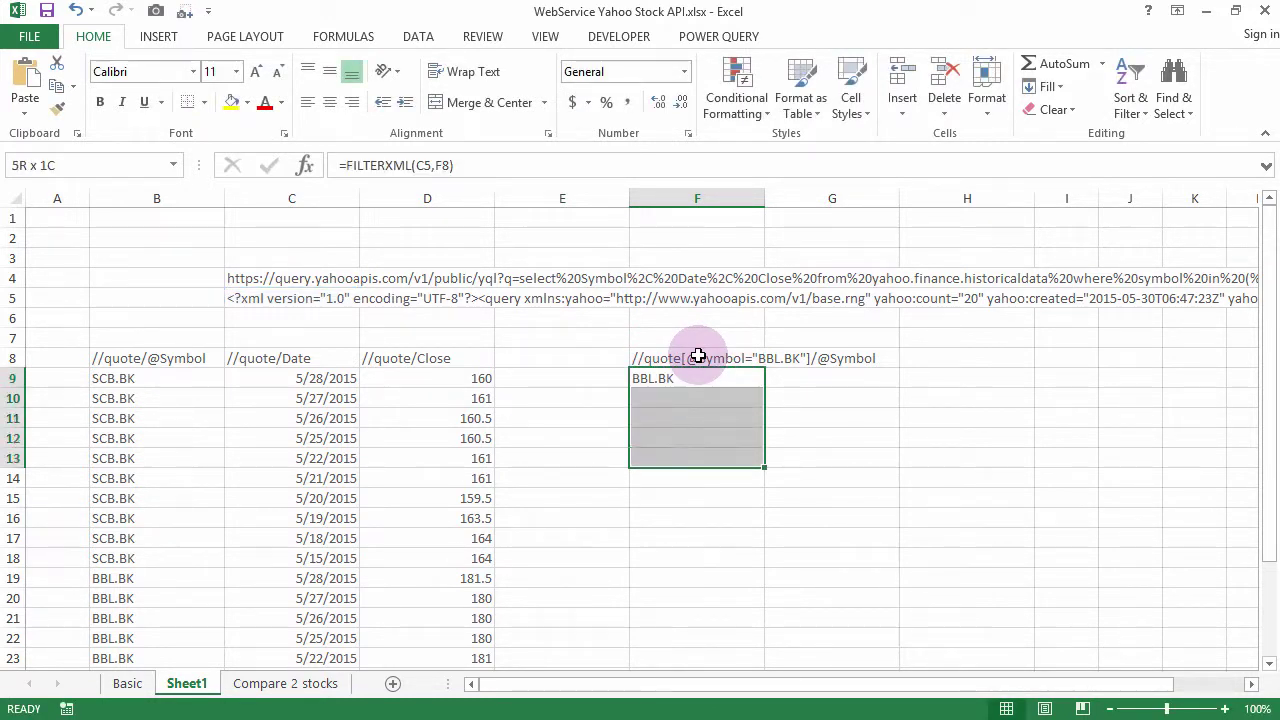
pyautogui.hotkey('shift', 'Down')
pyautogui.hotkey('shift', 'Down')
pyautogui.hotkey('shift', 'Down')
pyautogui.hotkey('shift', 'Down')
pyautogui.hotkey('shift', 'Down')
pyautogui.hotkey('shift', 'Down')
pyautogui.hotkey('shift', 'Down')
pyautogui.hotkey('shift', 'Down')
pyautogui.hotkey('shift', 'Down')
pyautogui.hotkey('shift', 'Down')
pyautogui.hotkey('shift', 'Down')
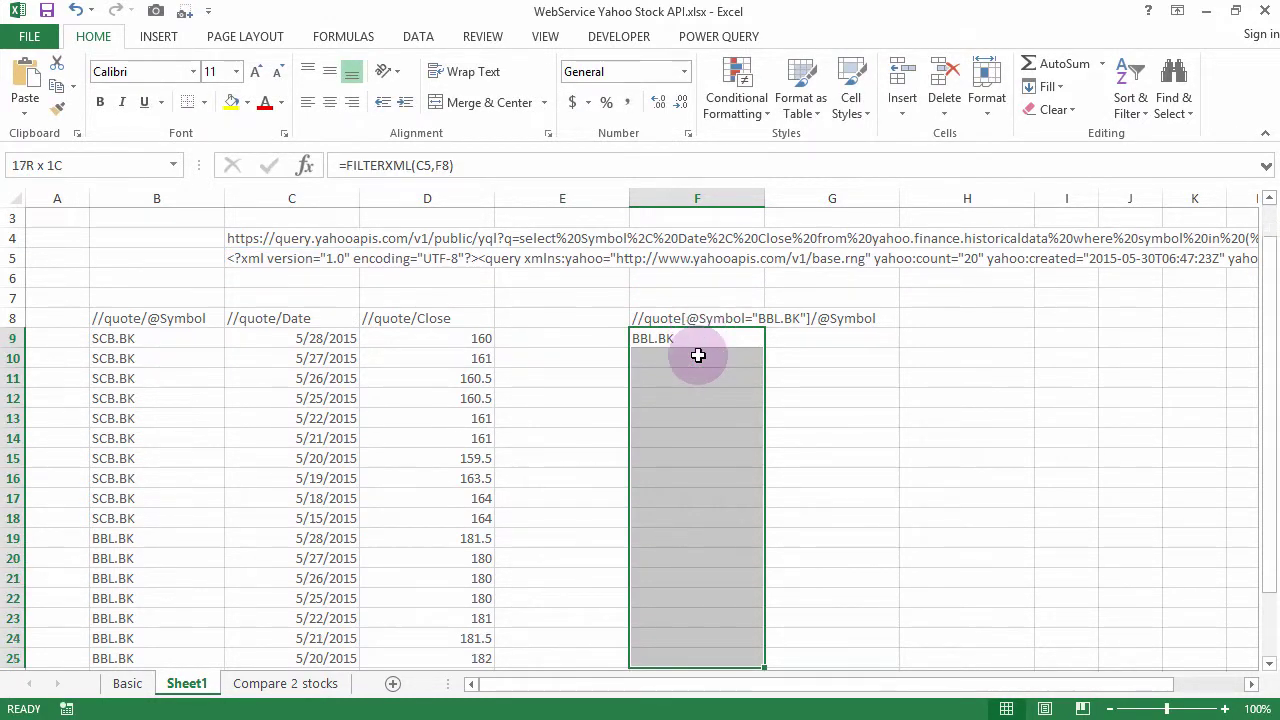
pyautogui.hotkey('shift', 'Down')
pyautogui.hotkey('shift', 'Down')
pyautogui.hotkey('shift', 'Down')
pyautogui.hotkey('shift', 'Down')
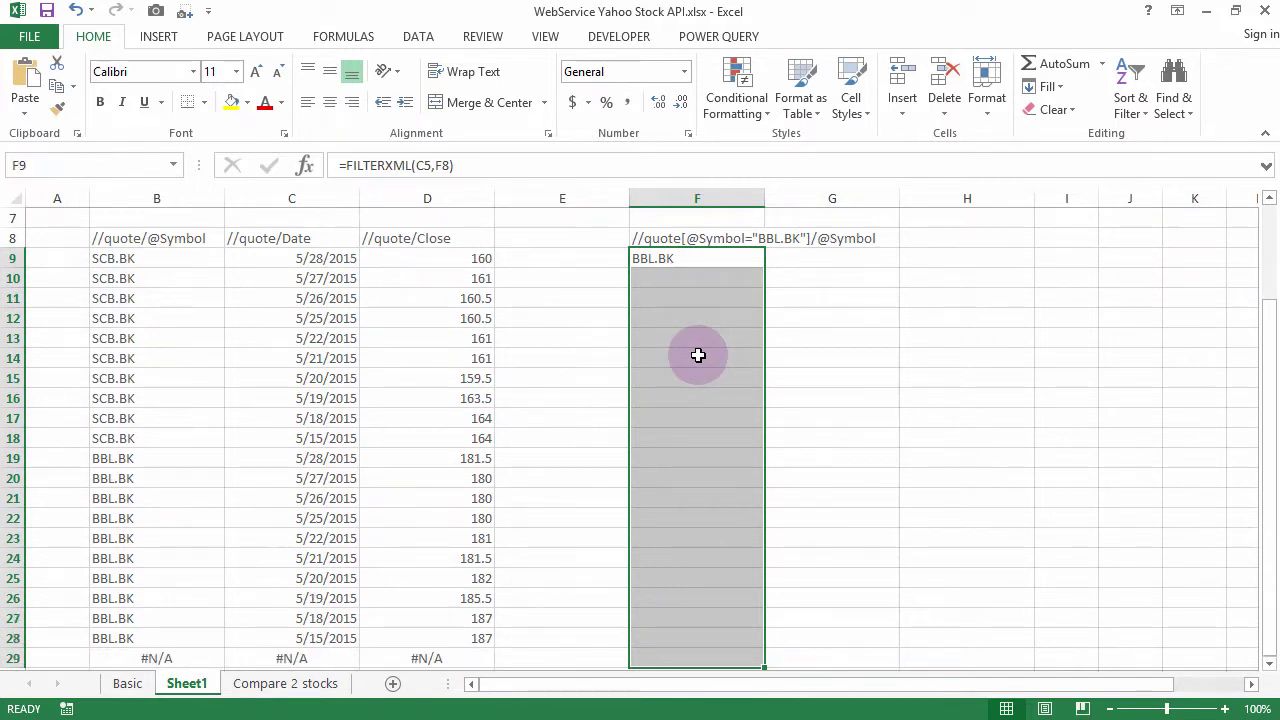
pyautogui.press('F2')
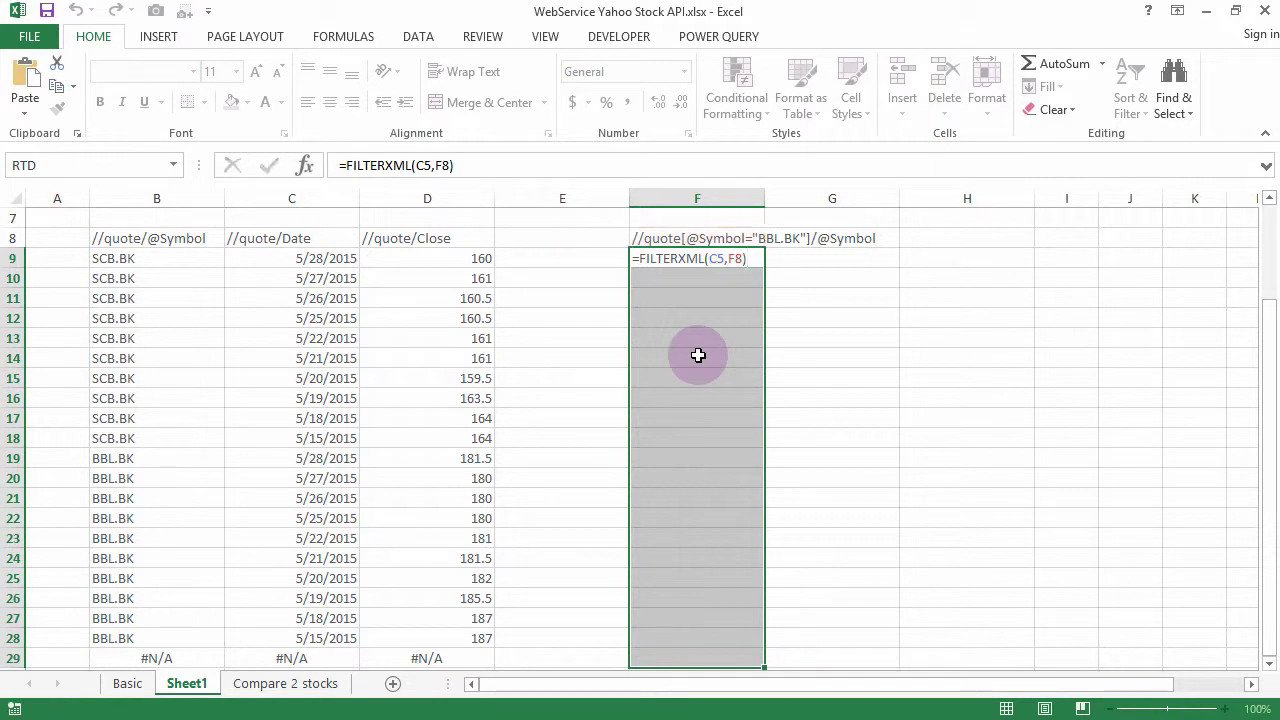
pyautogui.hotkey('ctrl', 'shift', 'Return')
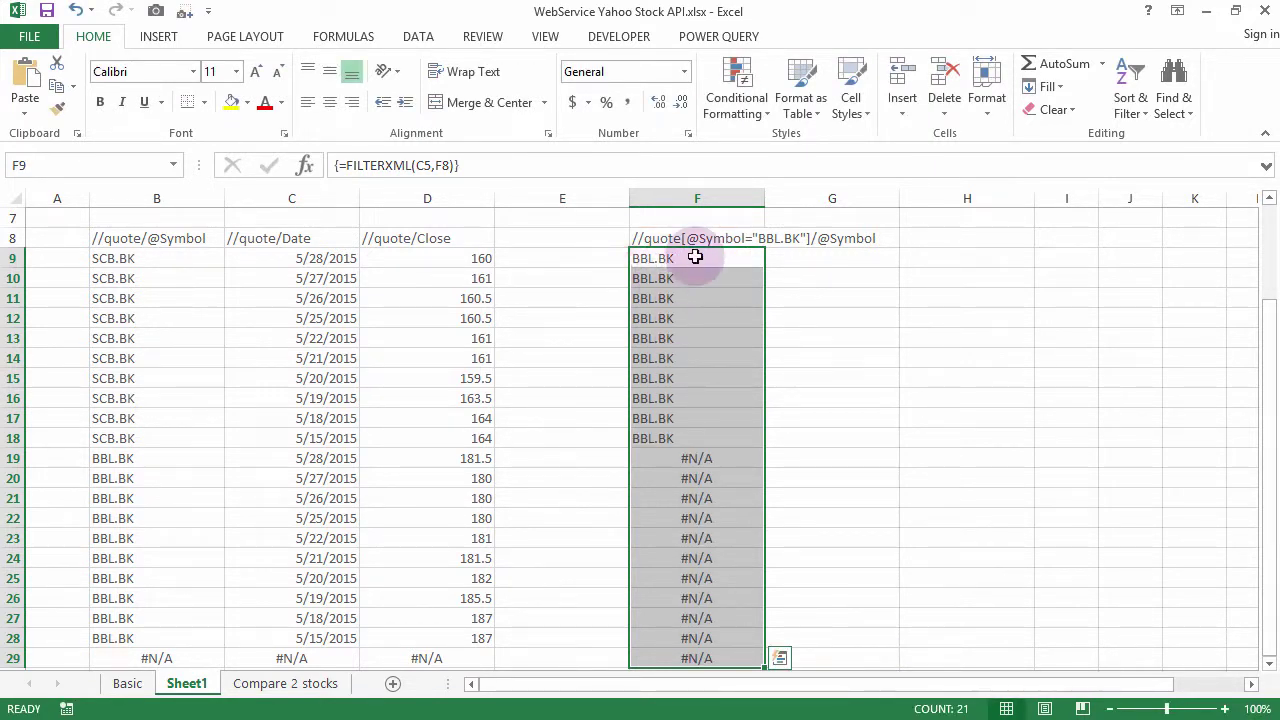
pyautogui.click(712, 240)
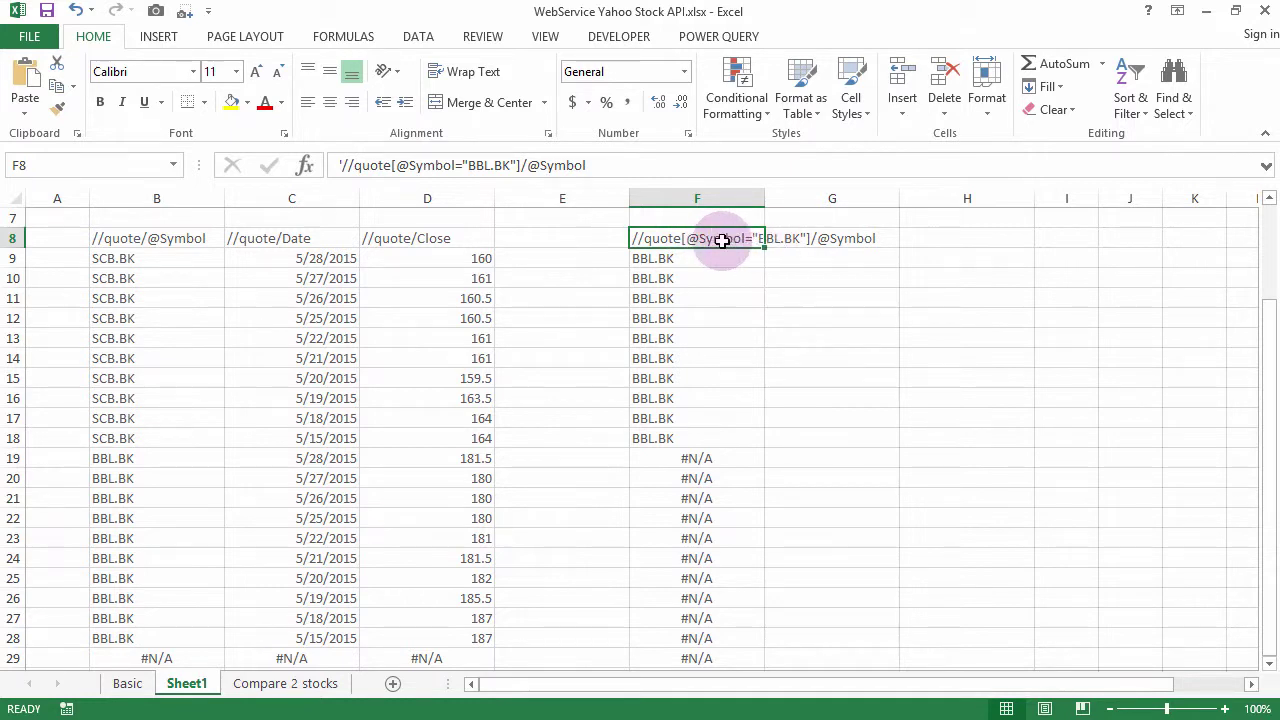
pyautogui.moveTo(680, 257); pyautogui.dragTo(694, 437)
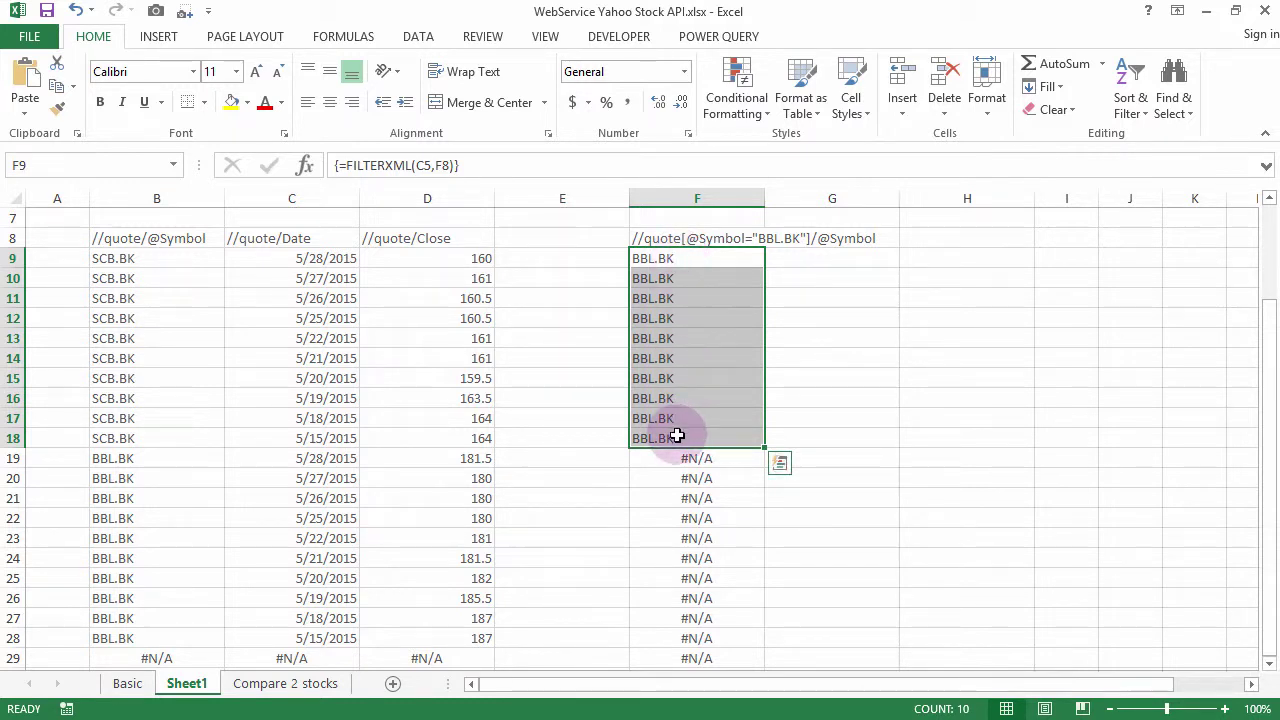
pyautogui.click(131, 258)
pyautogui.click(180, 243)
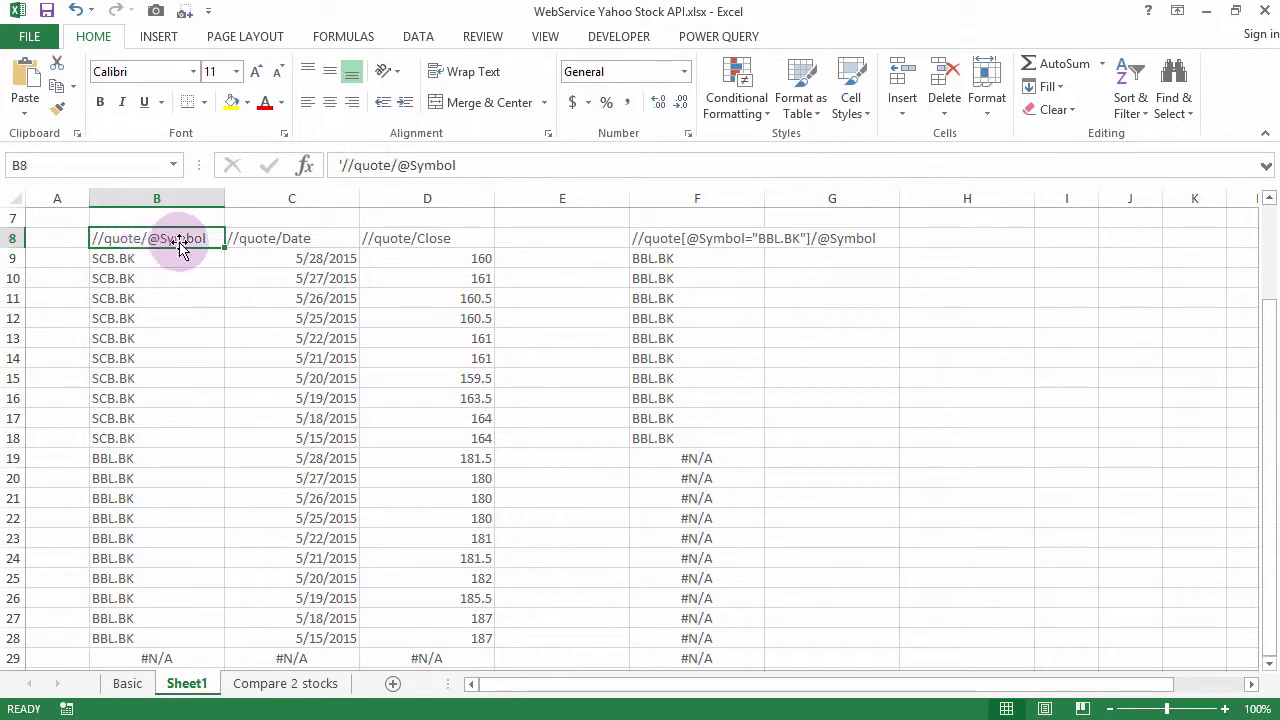
pyautogui.moveTo(132, 262); pyautogui.dragTo(176, 640)
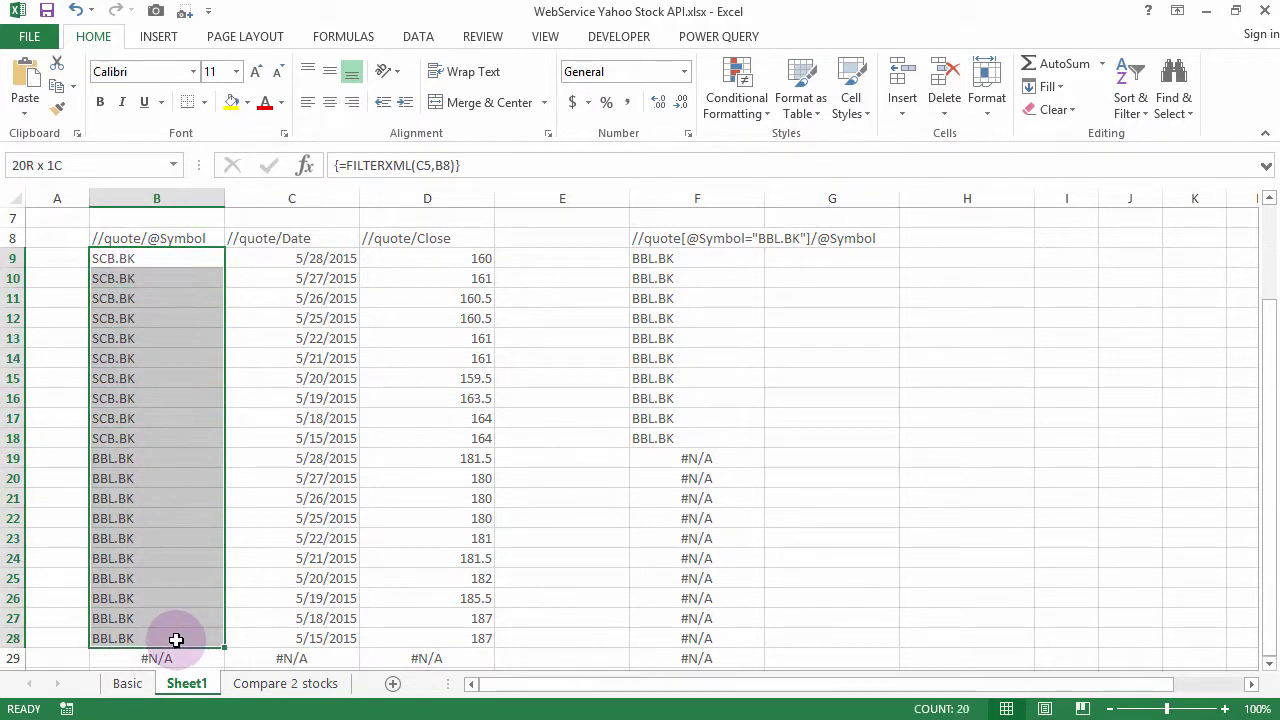
pyautogui.click(745, 278)
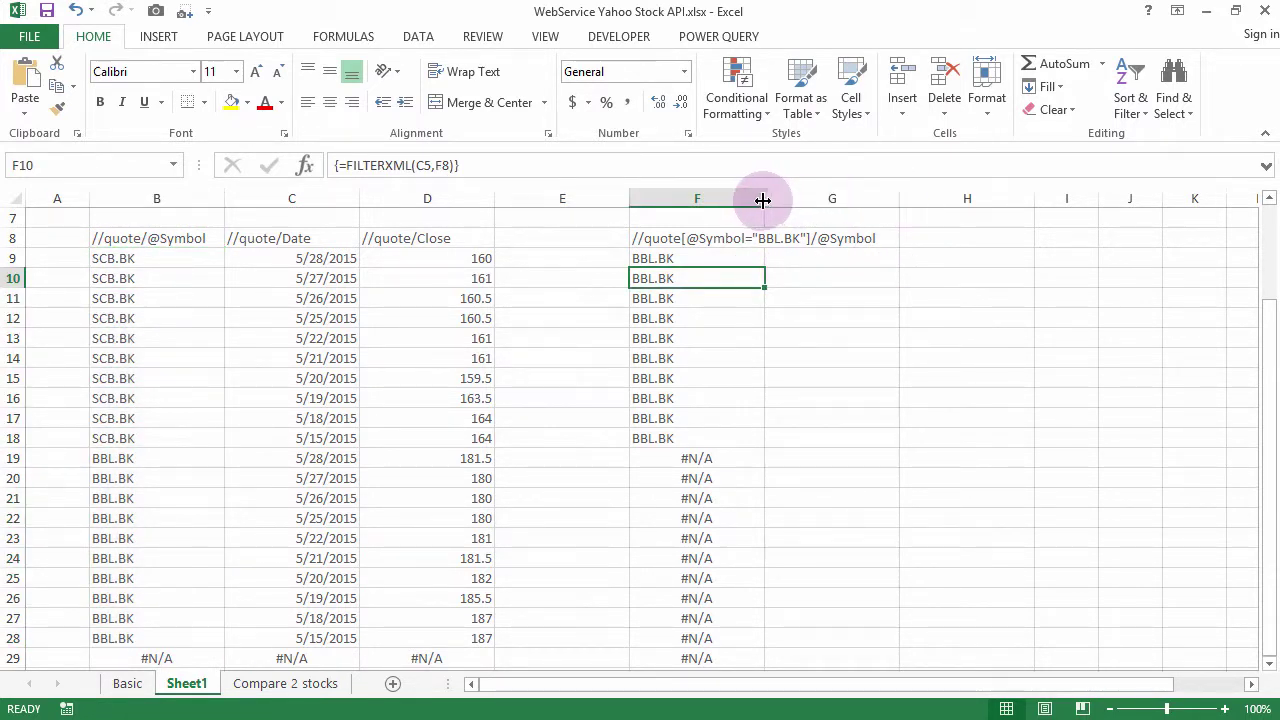
pyautogui.moveTo(762, 200); pyautogui.dragTo(887, 205)
pyautogui.click(843, 238)
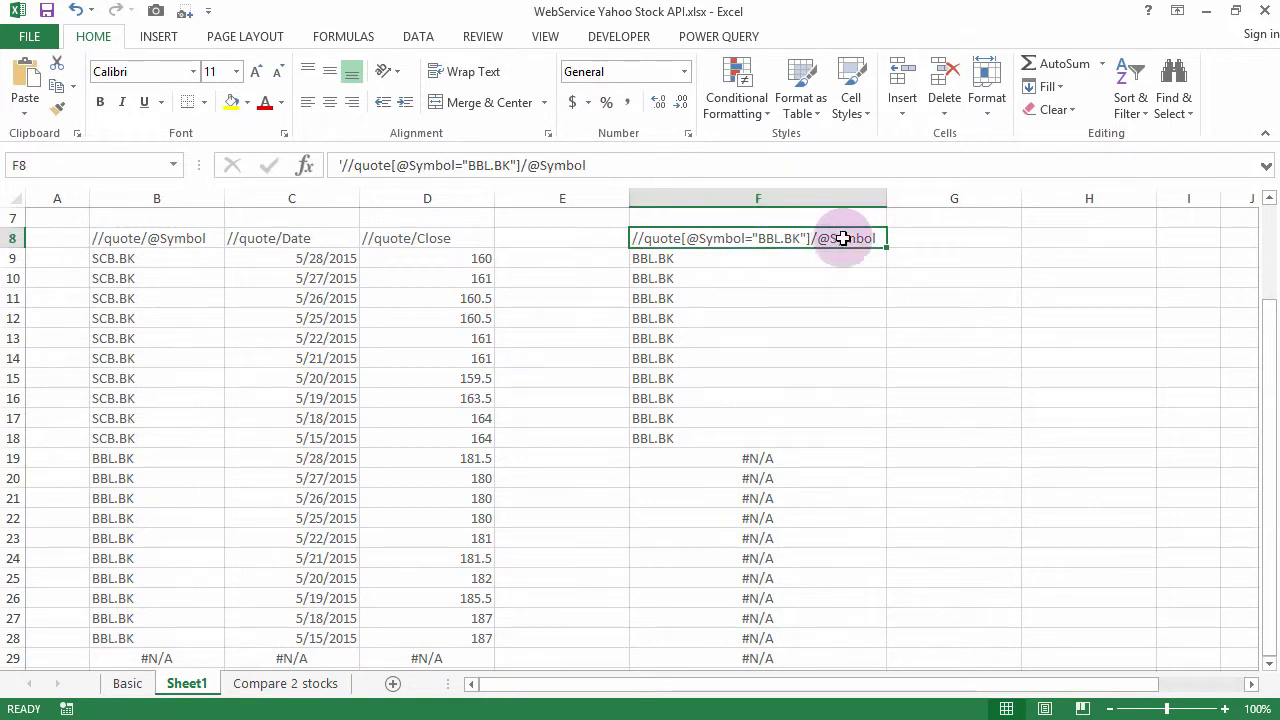
# - Copy F8 to G8 and change its ending to /Date
pyautogui.hotkey('ctrl', 'c')
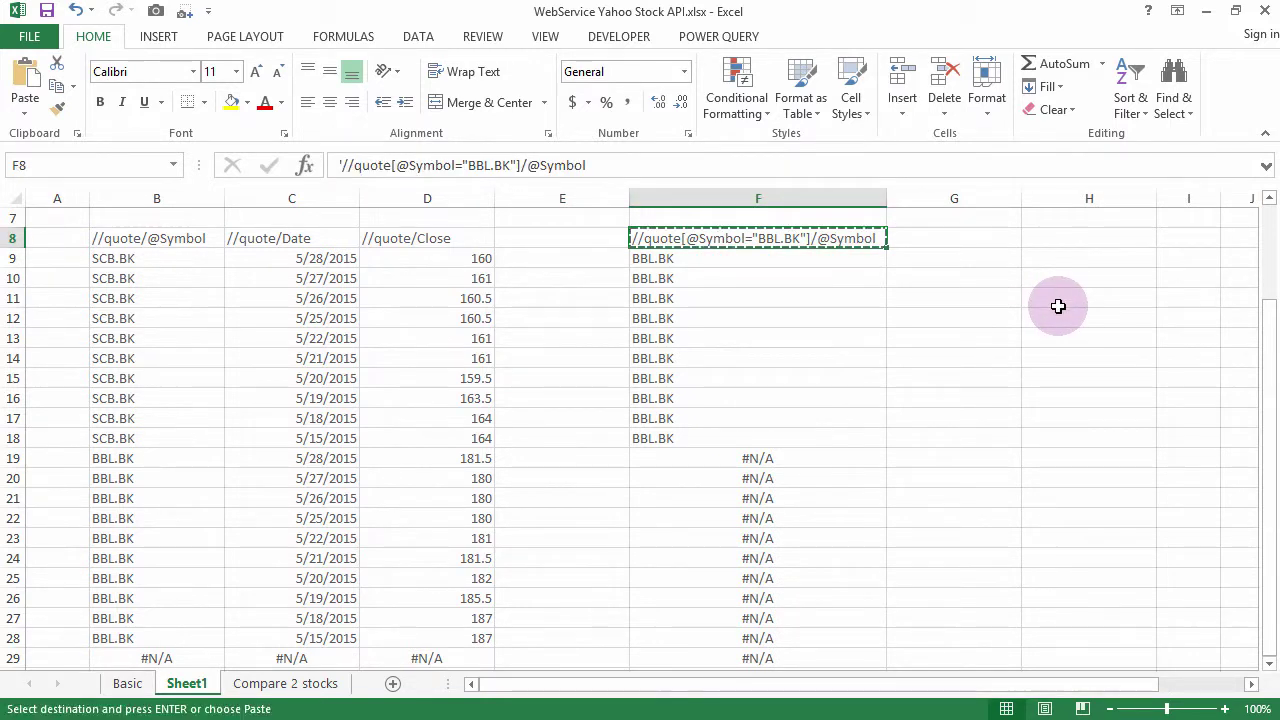
pyautogui.press('Right')
pyautogui.hotkey('ctrl', 'v')
pyautogui.press('Escape')
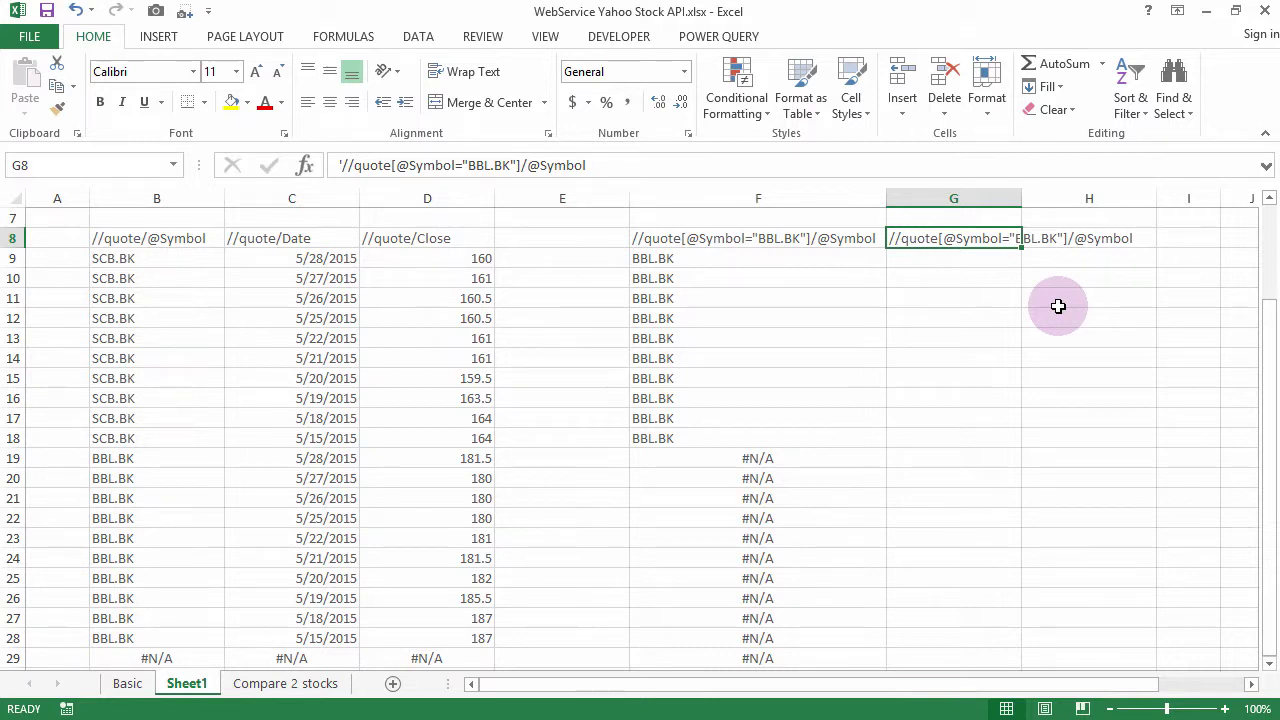
pyautogui.press('F2')
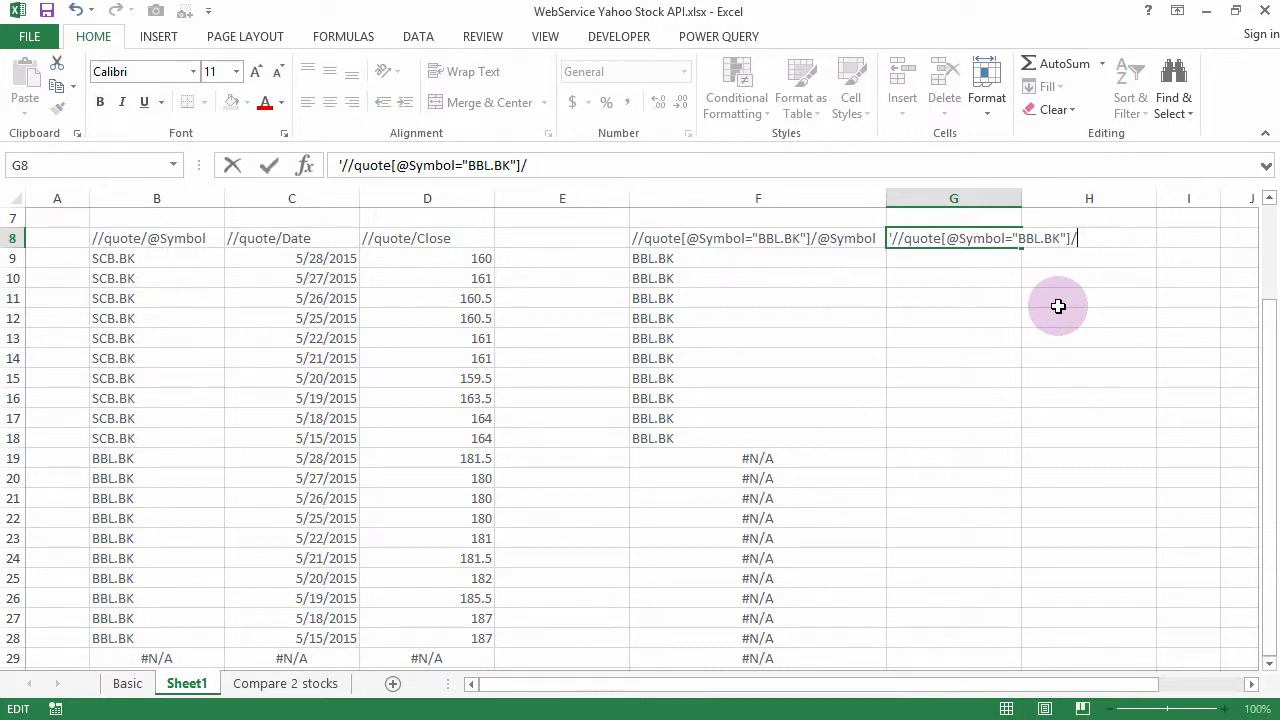
pyautogui.write('Date')
pyautogui.press('Return')
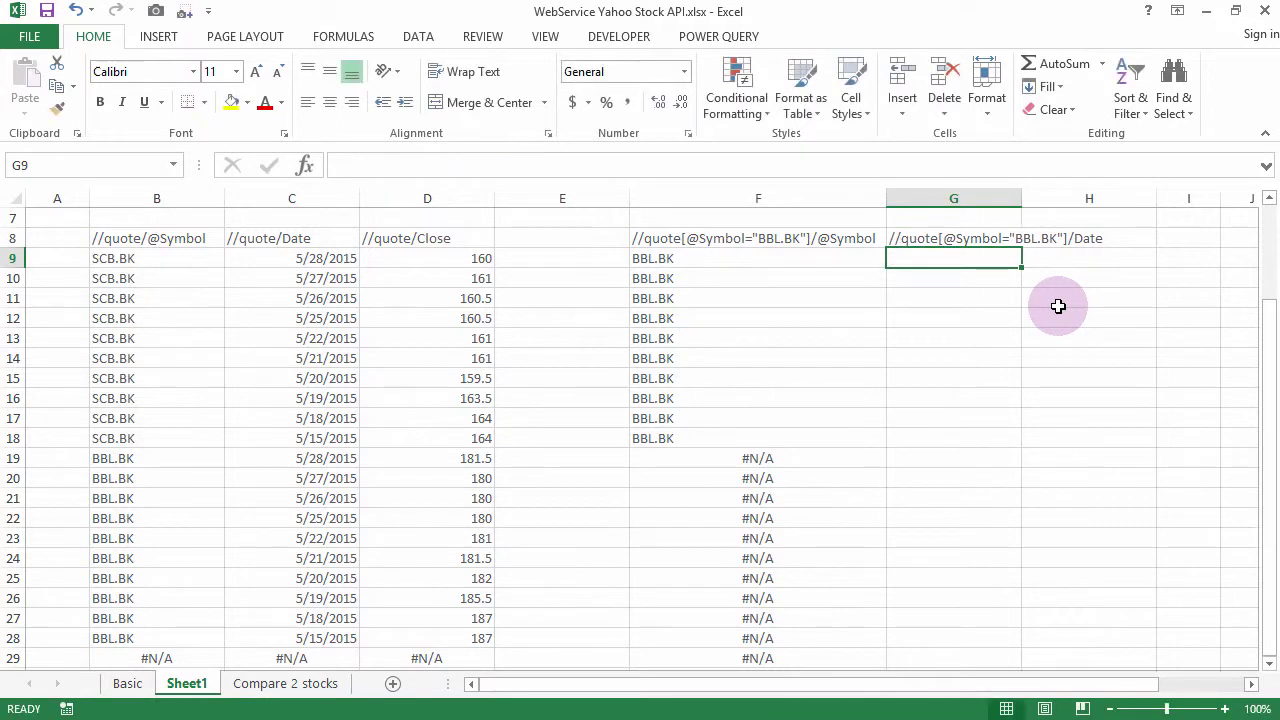
pyautogui.press('Up')
# - Copy G8 to H8 and change its ending to /Close
pyautogui.hotkey('ctrl', 'c')
pyautogui.press('Right')
pyautogui.hotkey('ctrl', 'v')
pyautogui.press('Escape')
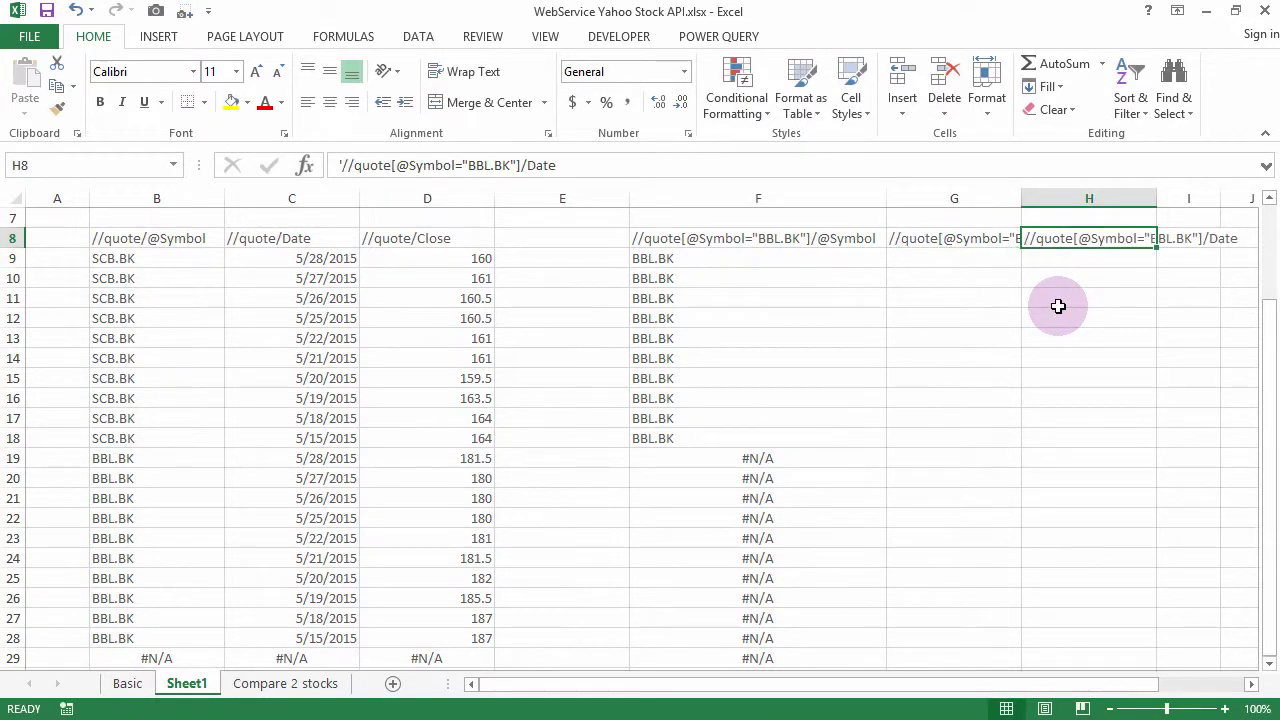
pyautogui.press('F2')
pyautogui.write('Clos')
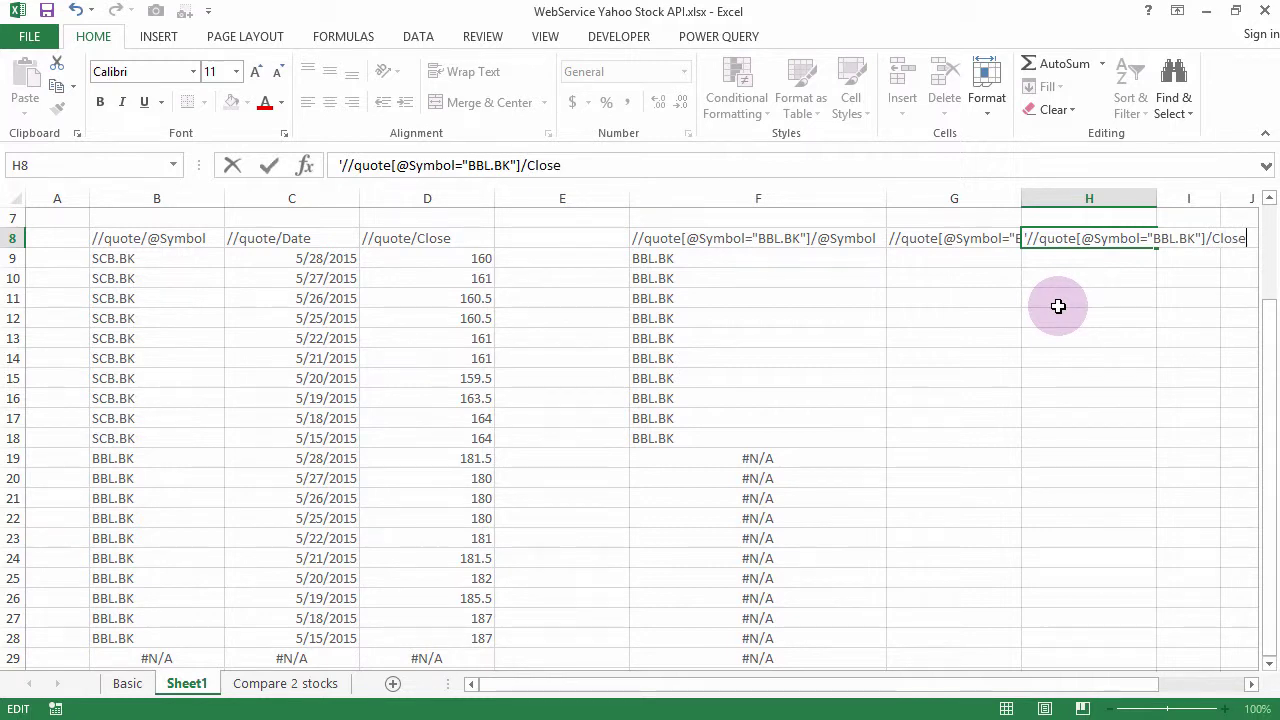
pyautogui.press('Return')
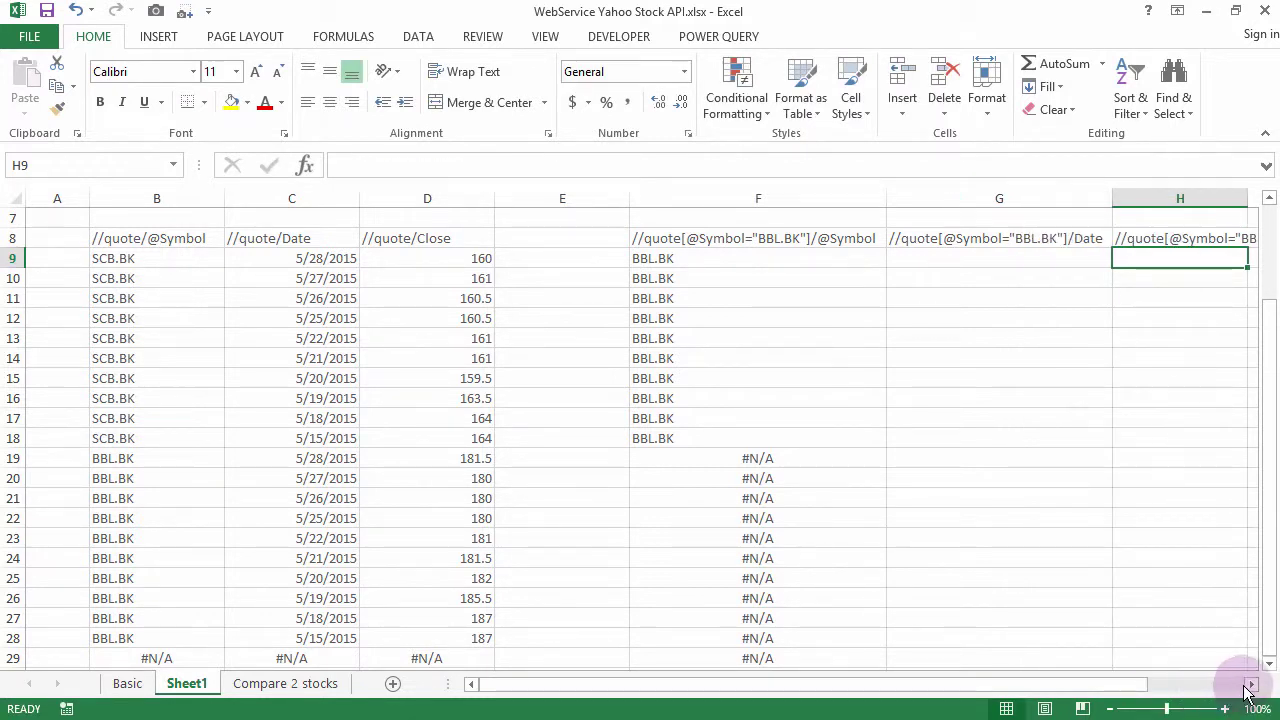
pyautogui.click(1247, 686)
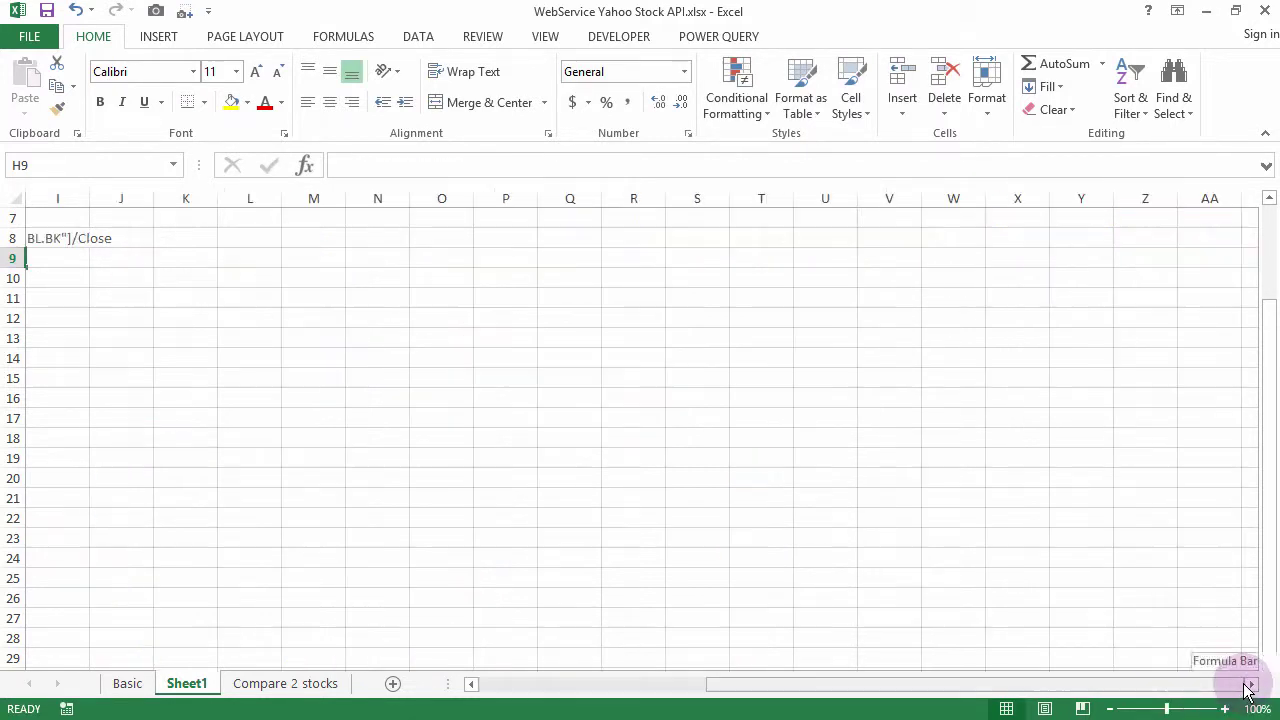
# - Enter =FILTERXML(C5,G8) in G9 to return BBL.BK's first date, 42152
pyautogui.click(471, 684)
pyautogui.click(525, 261)
pyautogui.write('=')
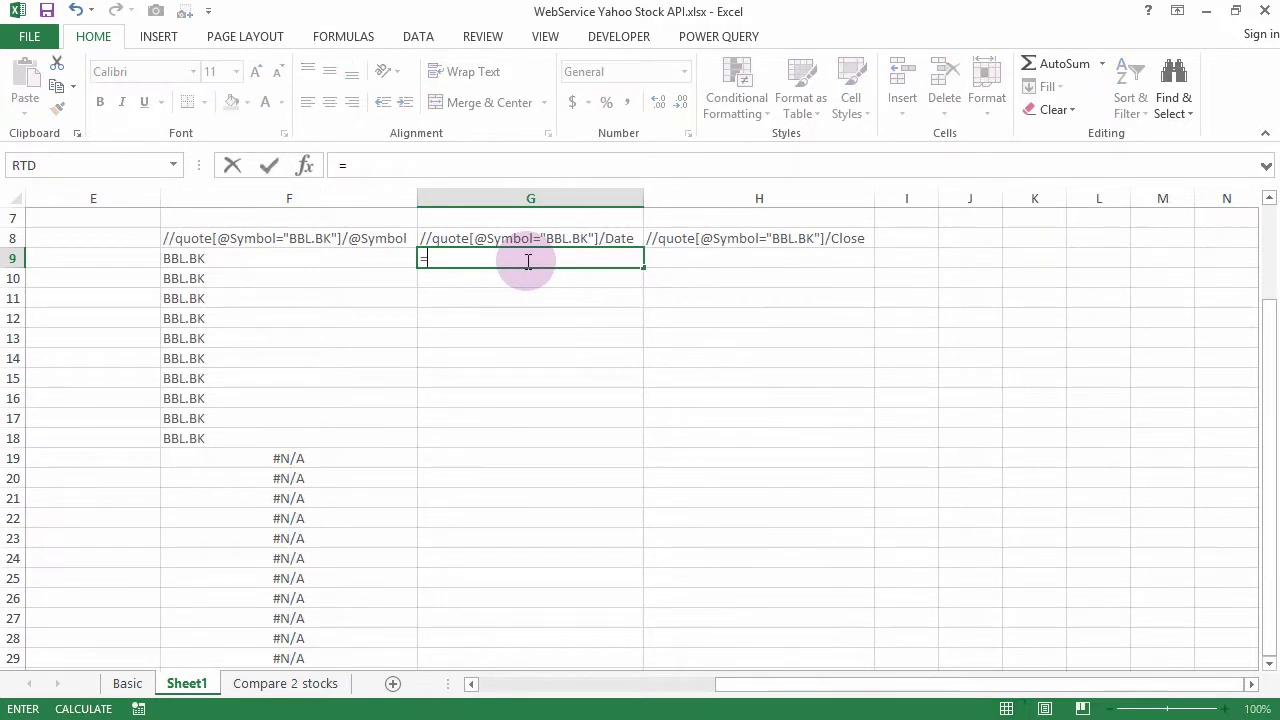
pyautogui.write('fil')
pyautogui.press('Tab')
pyautogui.press('Up')
pyautogui.press('Up')
pyautogui.press('Up')
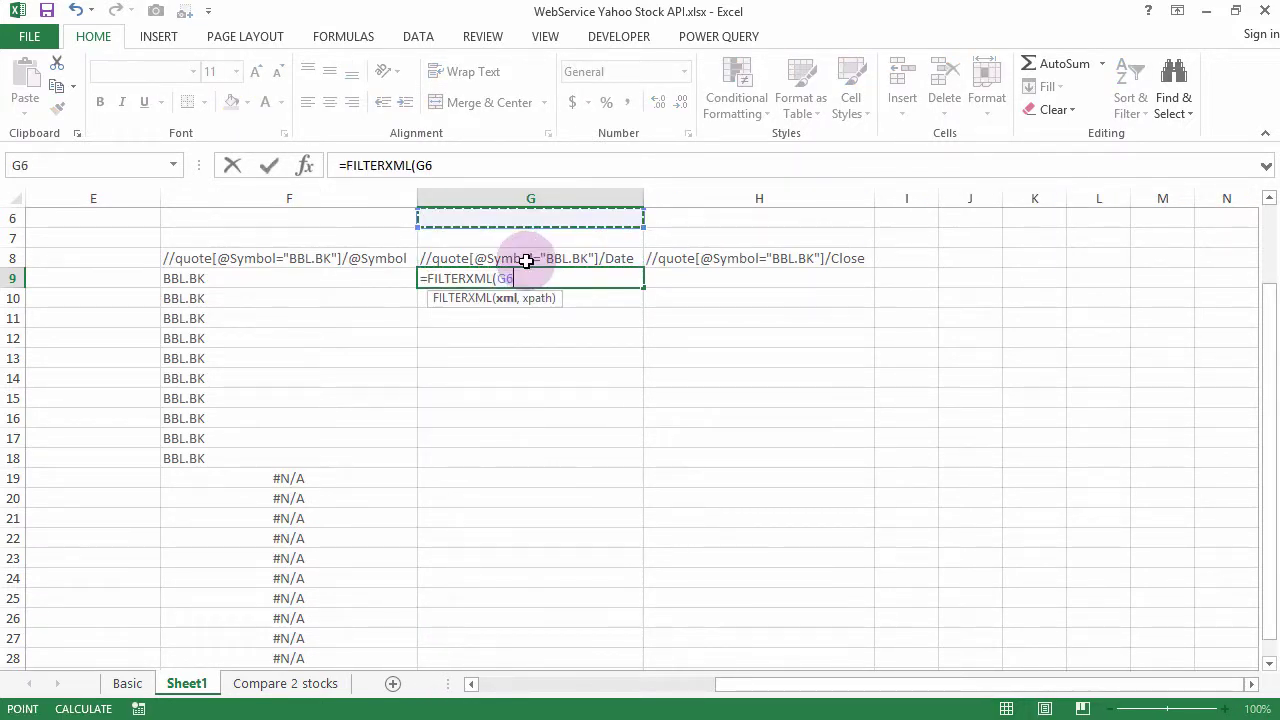
pyautogui.press('Left')
pyautogui.press('Left')
pyautogui.press('Left')
pyautogui.press('Left')
pyautogui.press('Up')
pyautogui.scroll(1, 526, 261)
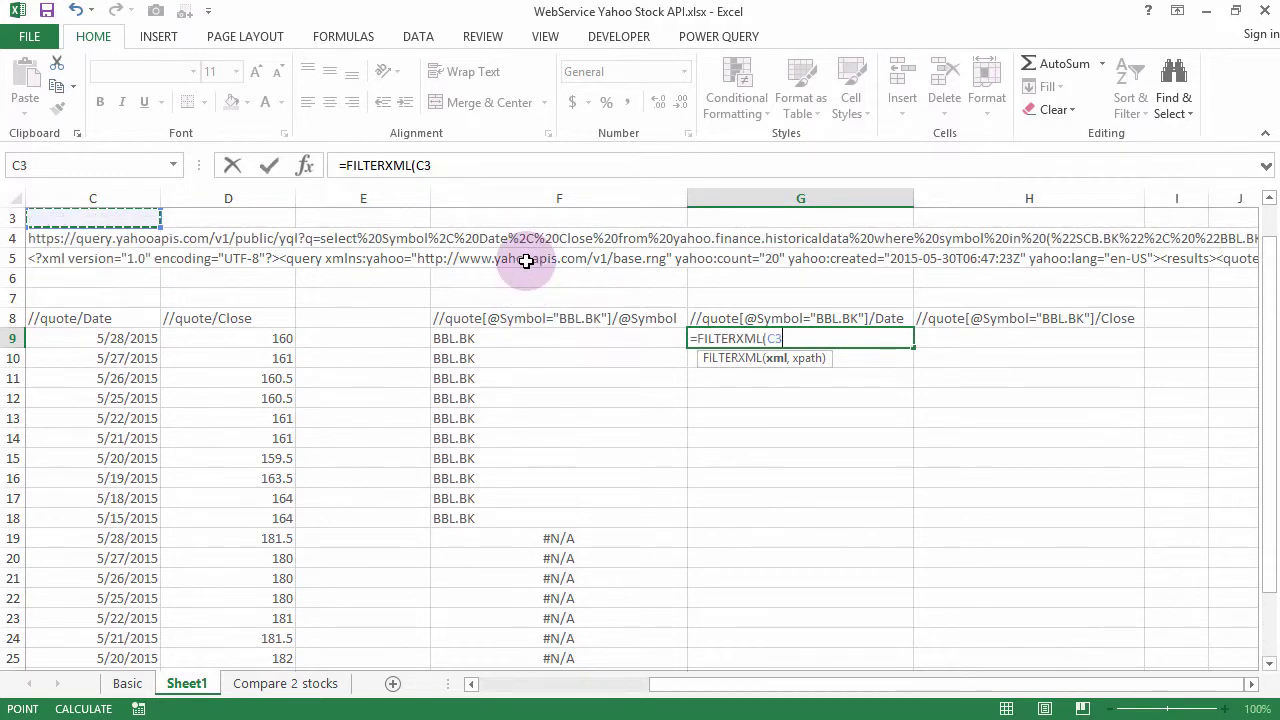
pyautogui.write(',')
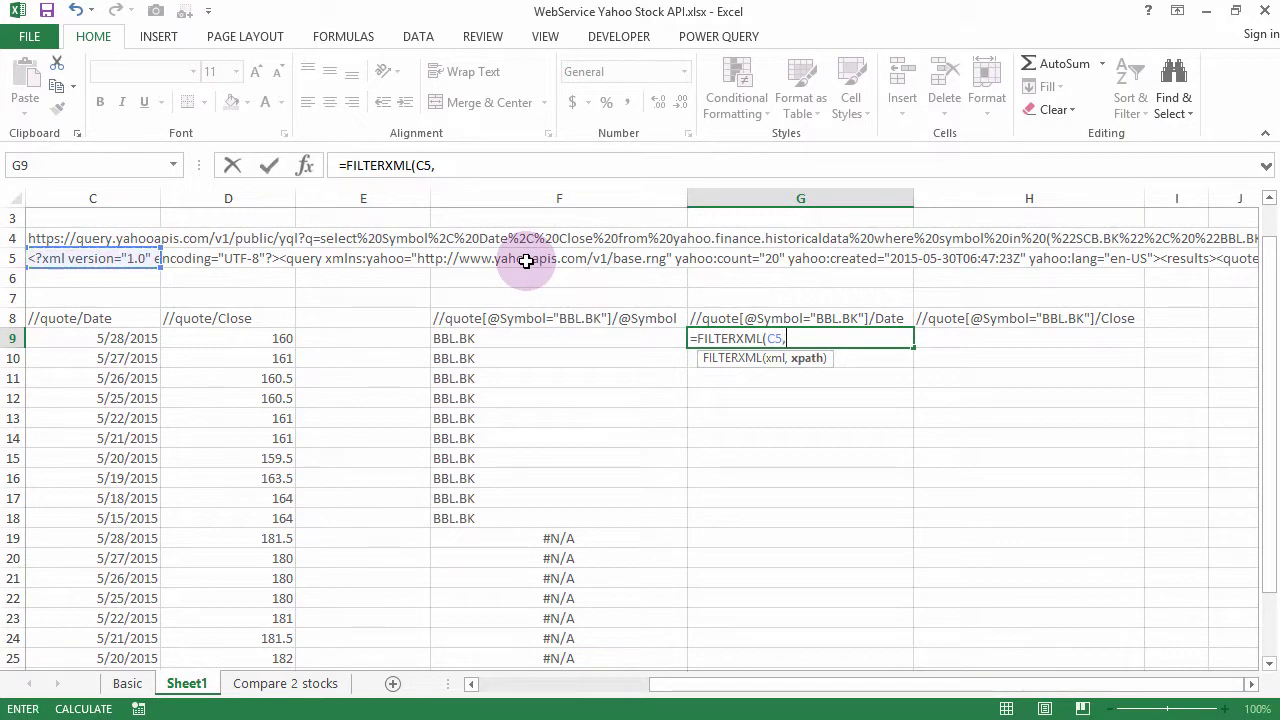
pyautogui.click(875, 319)
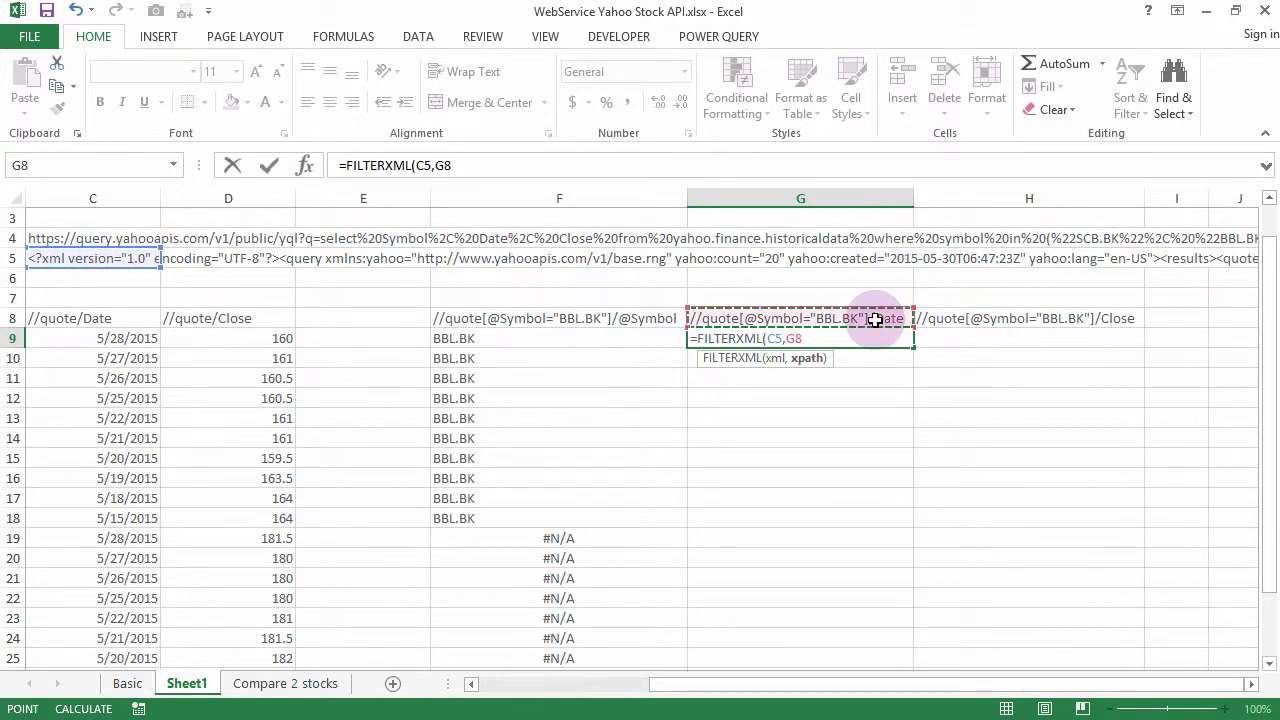
pyautogui.write(')')
pyautogui.press('Return')
pyautogui.press('Up')
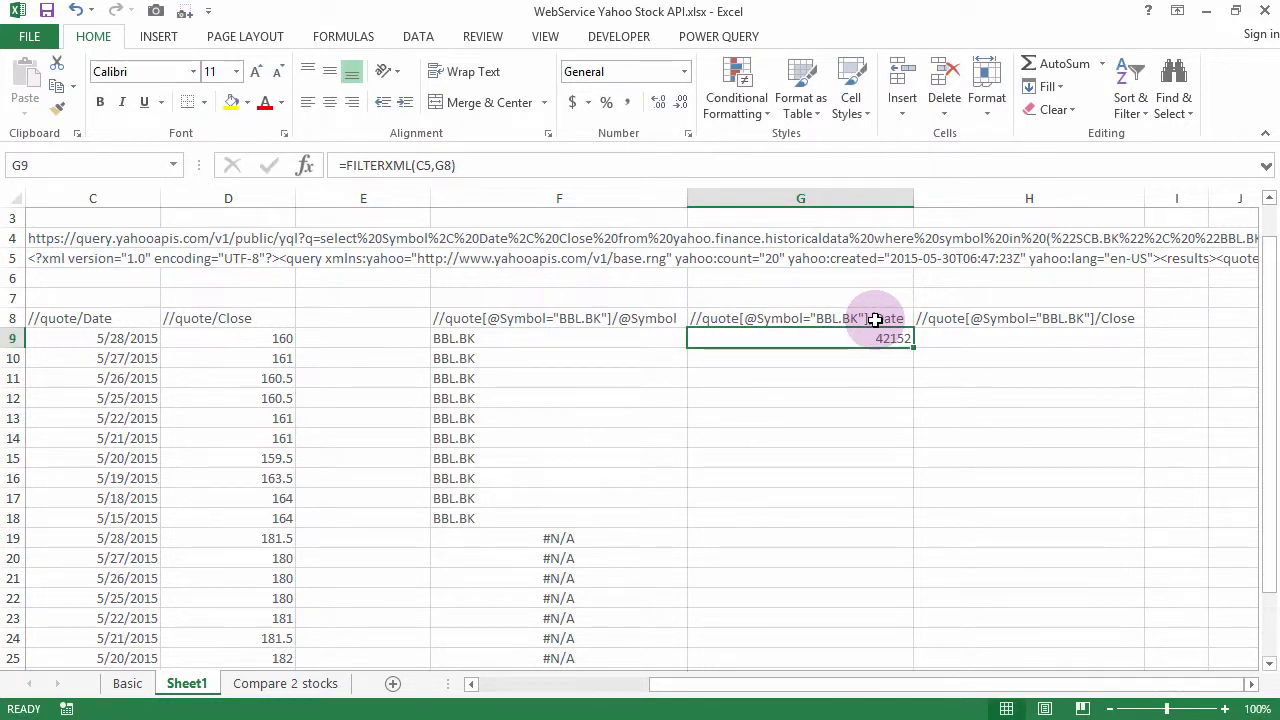
# - Enter =FILTERXML(C5,H8) in H9 for close 181.5 and select down column H
pyautogui.press('Right')
pyautogui.write('=fi')
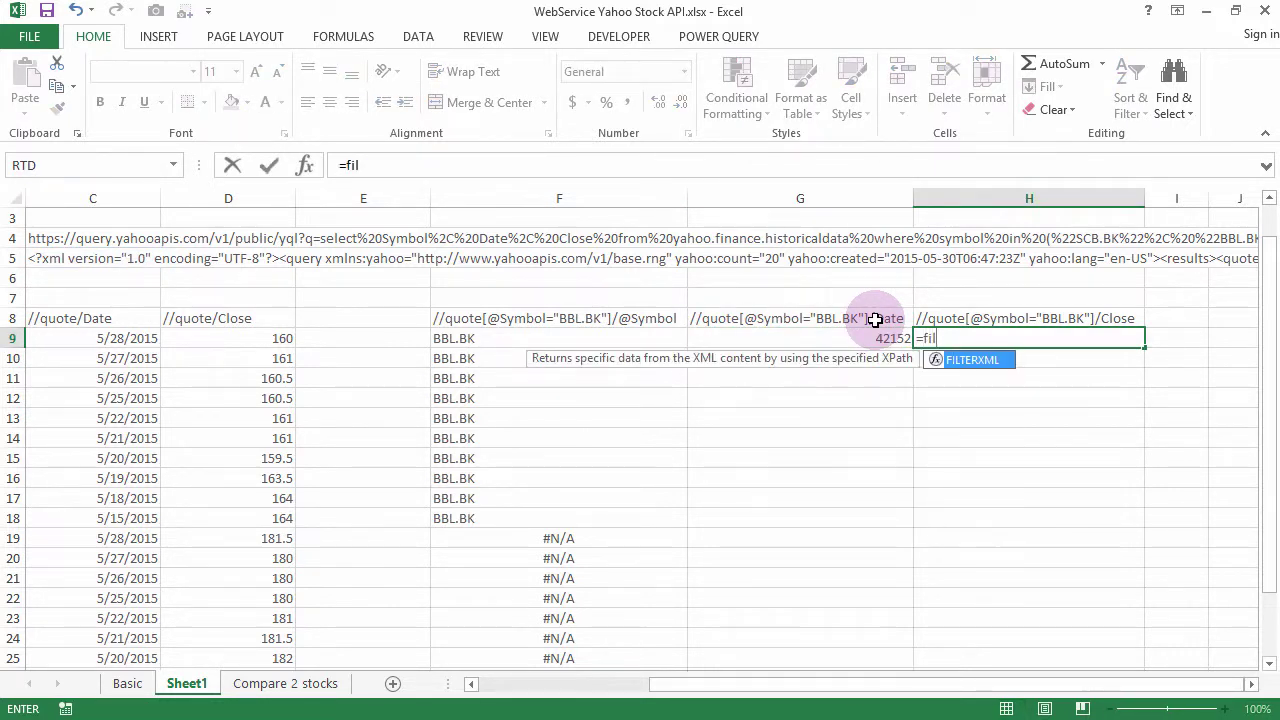
pyautogui.press('Tab')
pyautogui.click(127, 261)
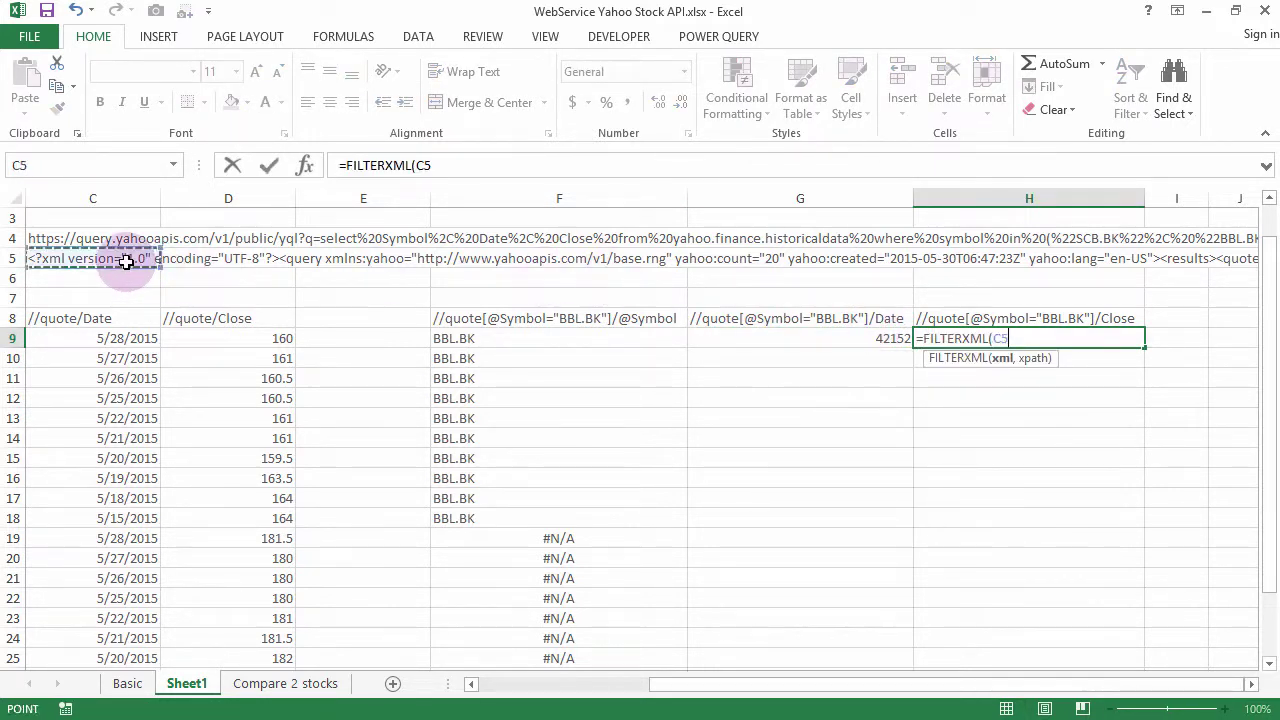
pyautogui.write(',')
pyautogui.click(1040, 321)
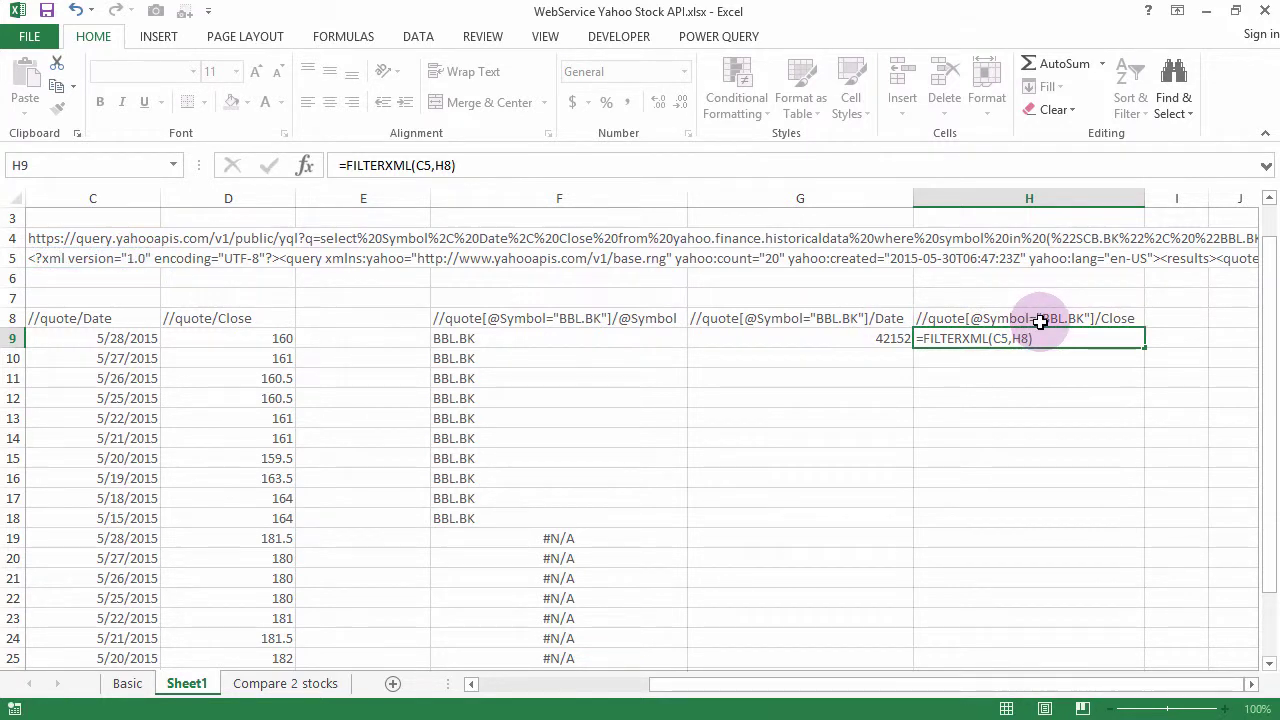
pyautogui.hotkey('ctrl', 'Return')
pyautogui.hotkey('shift', 'Down')
pyautogui.hotkey('shift', 'Down')
pyautogui.hotkey('shift', 'Down')
pyautogui.hotkey('shift', 'Down')
pyautogui.hotkey('shift', 'Down')
pyautogui.hotkey('shift', 'Down')
pyautogui.hotkey('shift', 'Down')
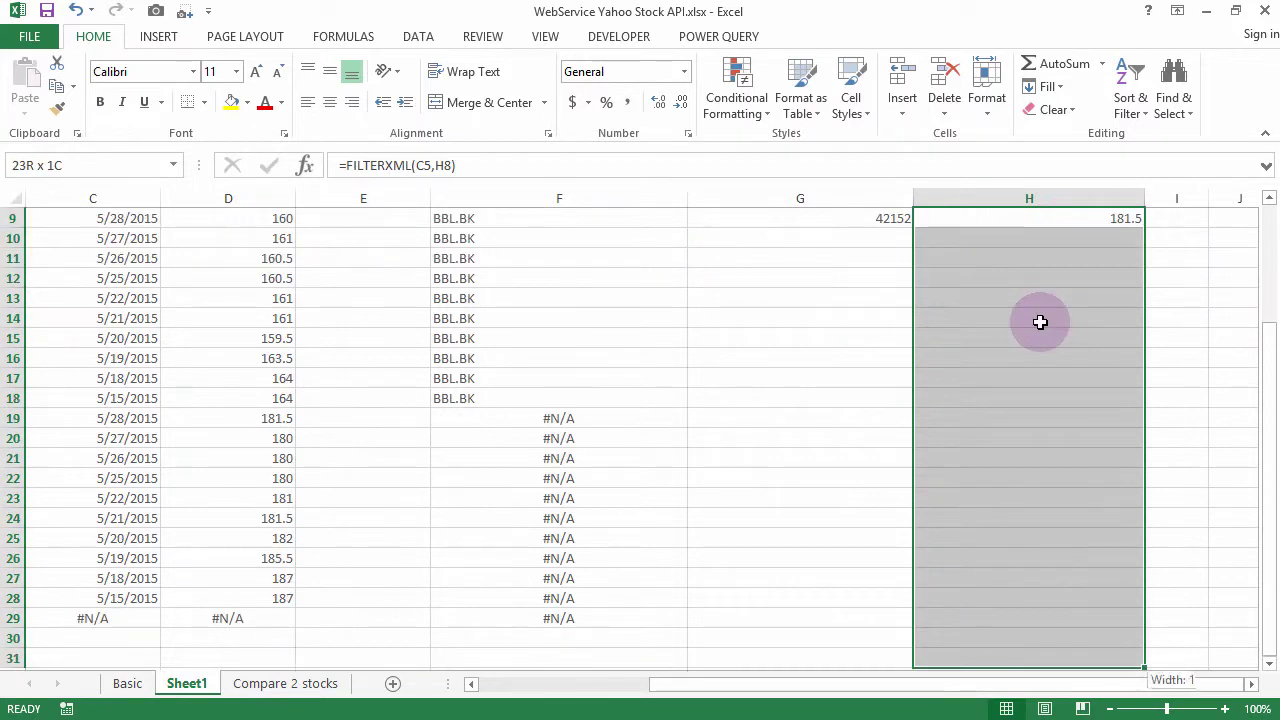
pyautogui.hotkey('shift', 'Down')
# - Re-enter the Close and Date formulas as array formulas over H9:H29 and G9:G29
pyautogui.press('F2')
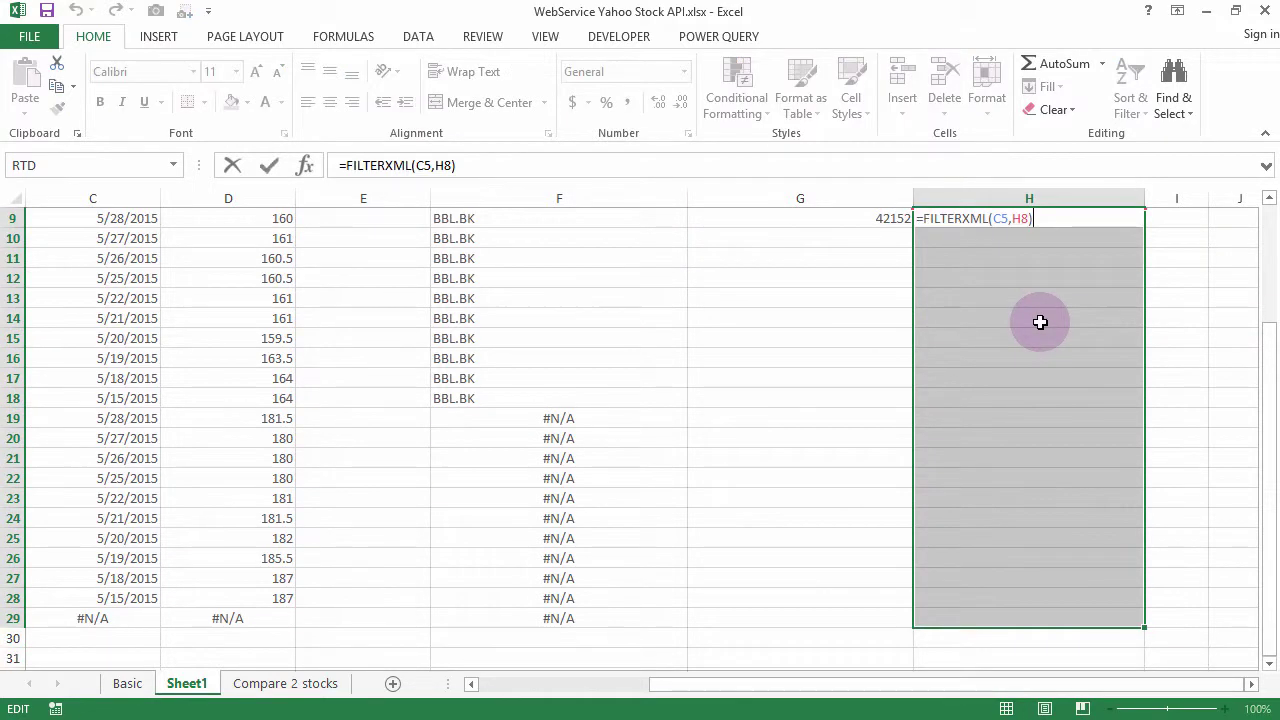
pyautogui.hotkey('ctrl', 'shift', 'Return')
pyautogui.press('Up')
pyautogui.press('Up')
pyautogui.press('Up')
pyautogui.press('Down')
pyautogui.press('Down')
pyautogui.press('Down')
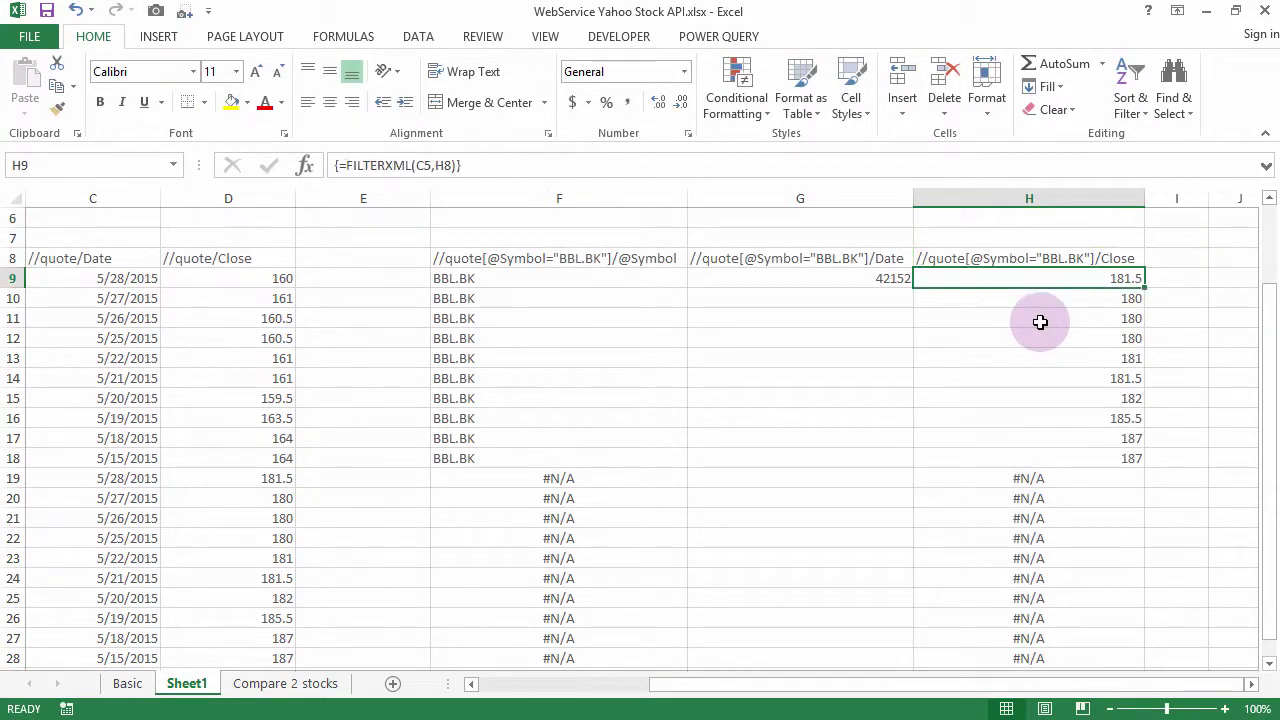
pyautogui.press('Left')
pyautogui.hotkey('shift', 'Down')
pyautogui.hotkey('shift', 'Down')
pyautogui.hotkey('shift', 'Down')
pyautogui.hotkey('shift', 'Down')
pyautogui.hotkey('shift', 'Down')
pyautogui.hotkey('shift', 'Down')
pyautogui.hotkey('shift', 'Down')
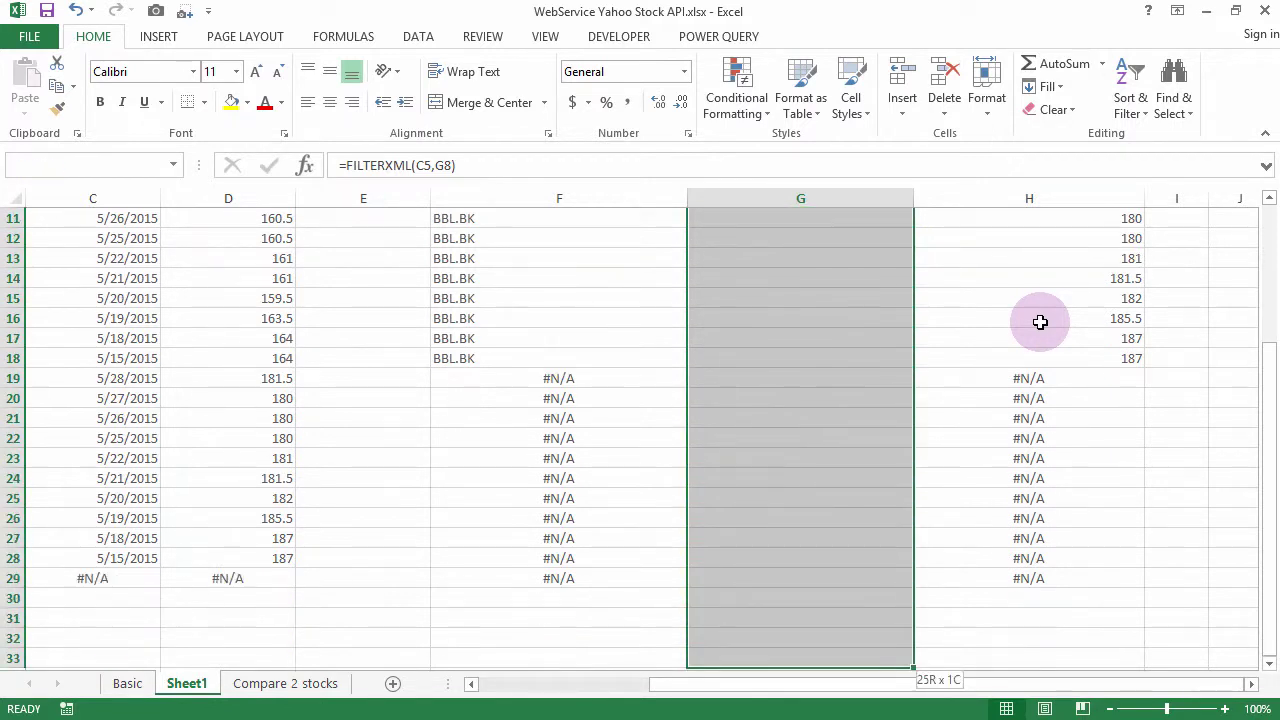
pyautogui.hotkey('shift', 'Up')
pyautogui.hotkey('shift', 'Up')
pyautogui.hotkey('shift', 'Up')
pyautogui.hotkey('shift', 'Up')
pyautogui.press('F2')
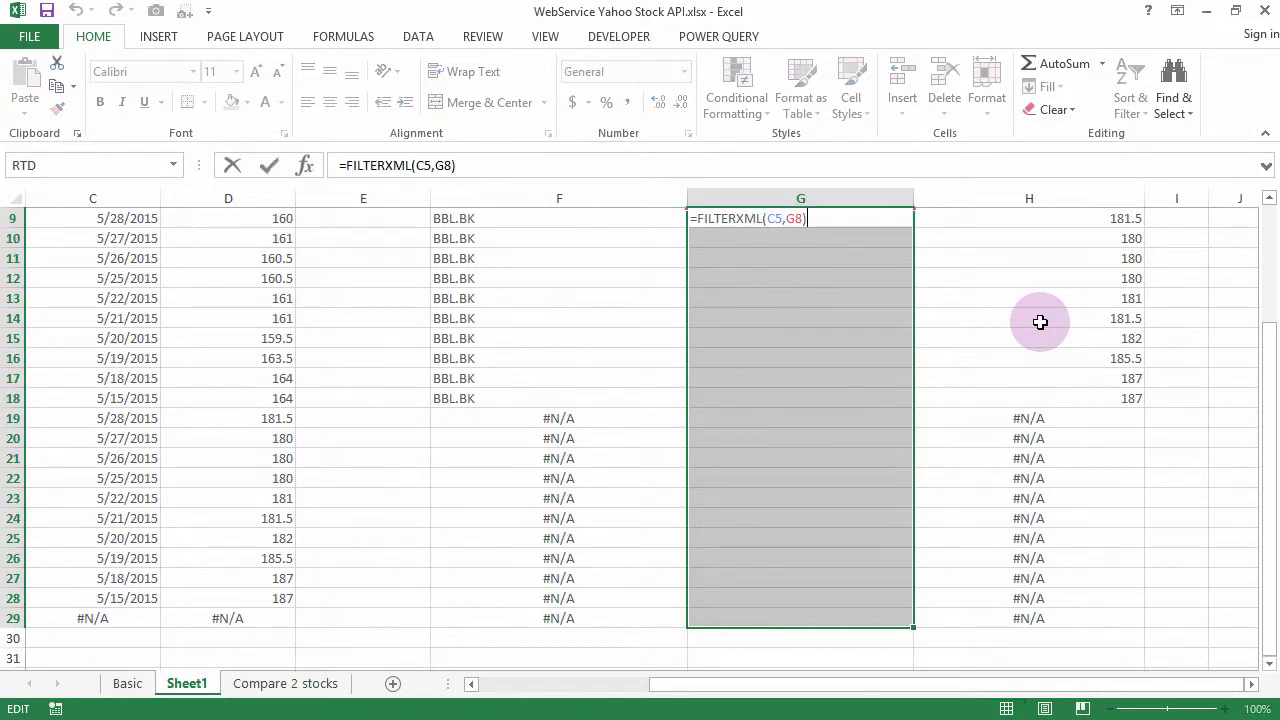
pyautogui.hotkey('ctrl', 'shift', 'Return')
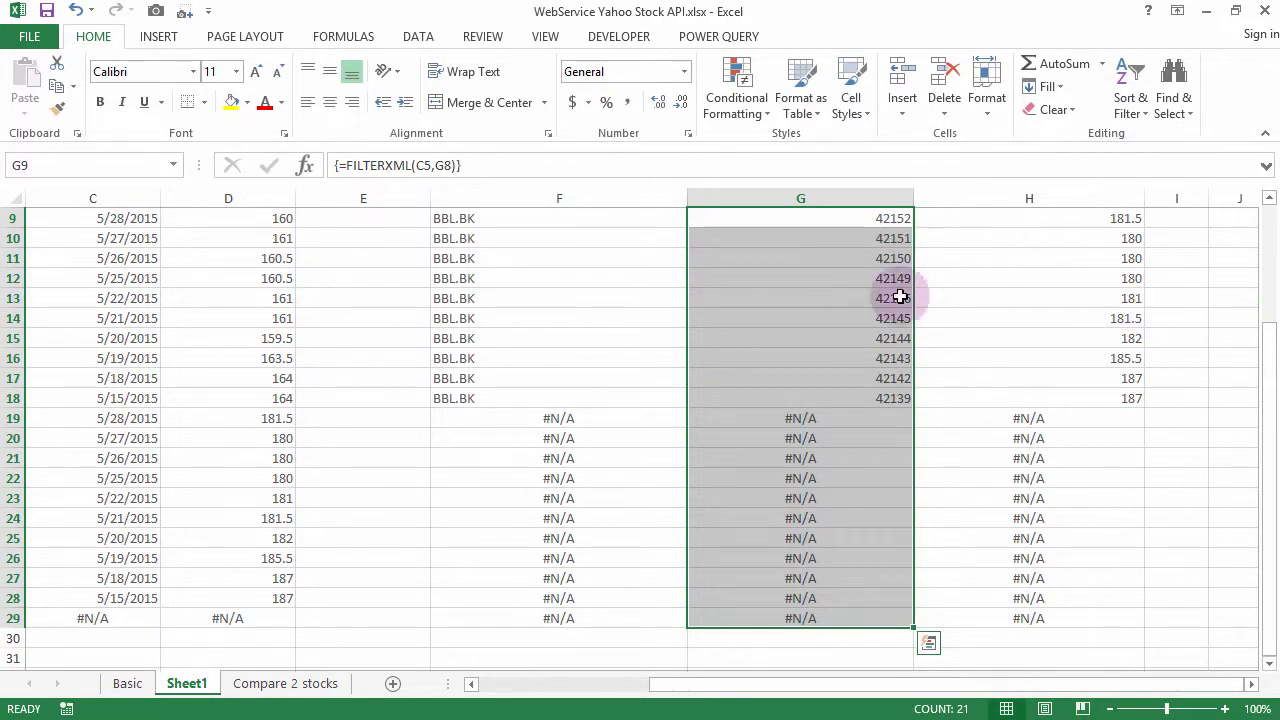
pyautogui.scroll(3, 962, 287)
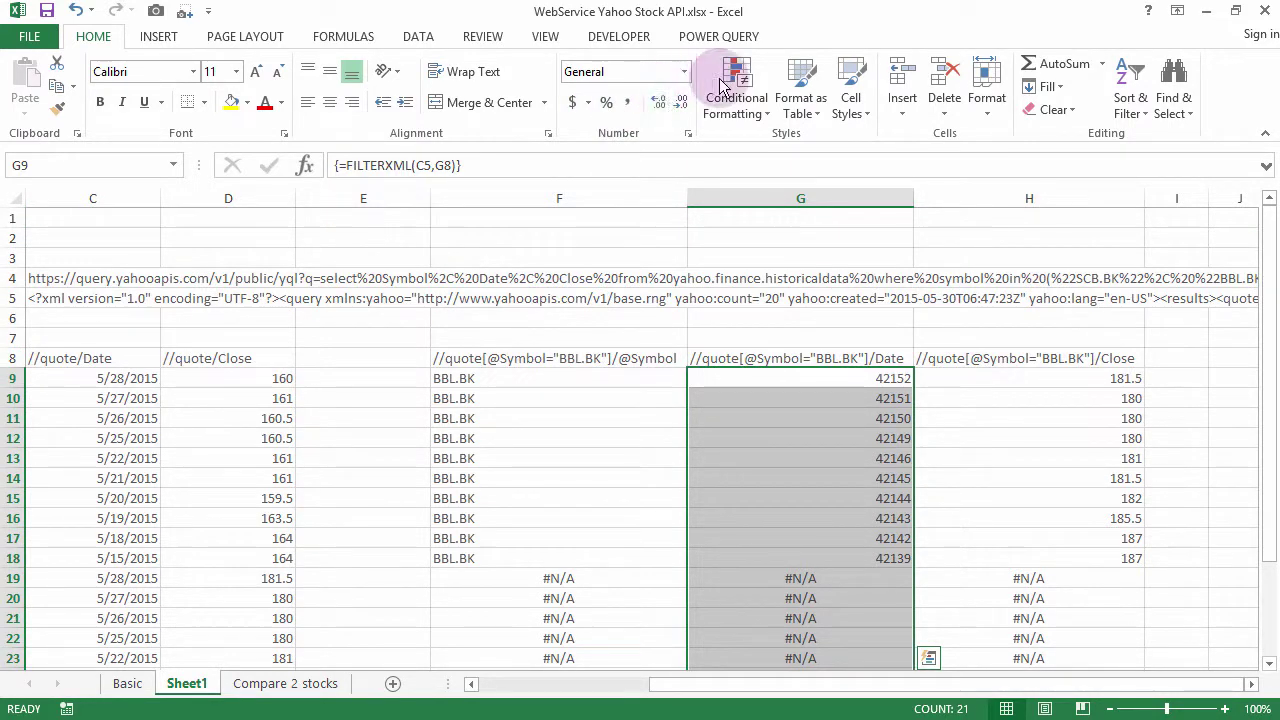
# - Apply the Short Date format to G9:G29, showing 5/28/2015 down to 5/15/2015
pyautogui.click(684, 72)
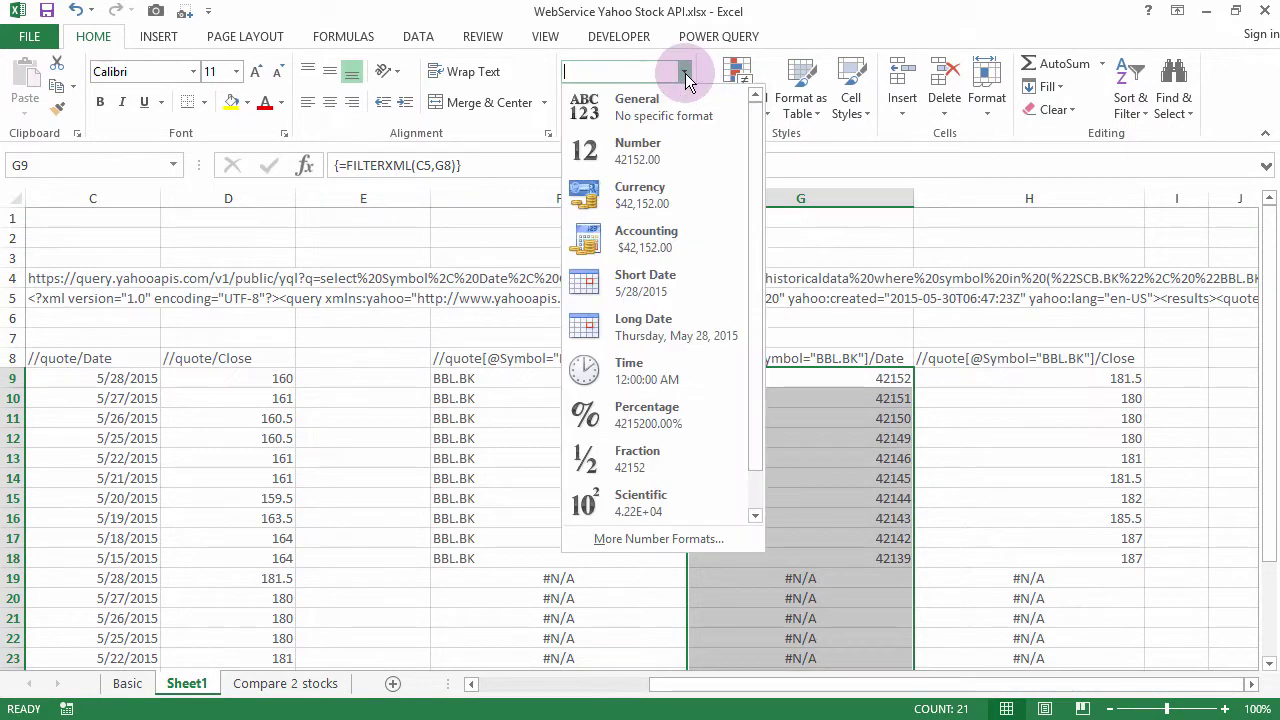
pyautogui.click(686, 286)
pyautogui.press('Left')
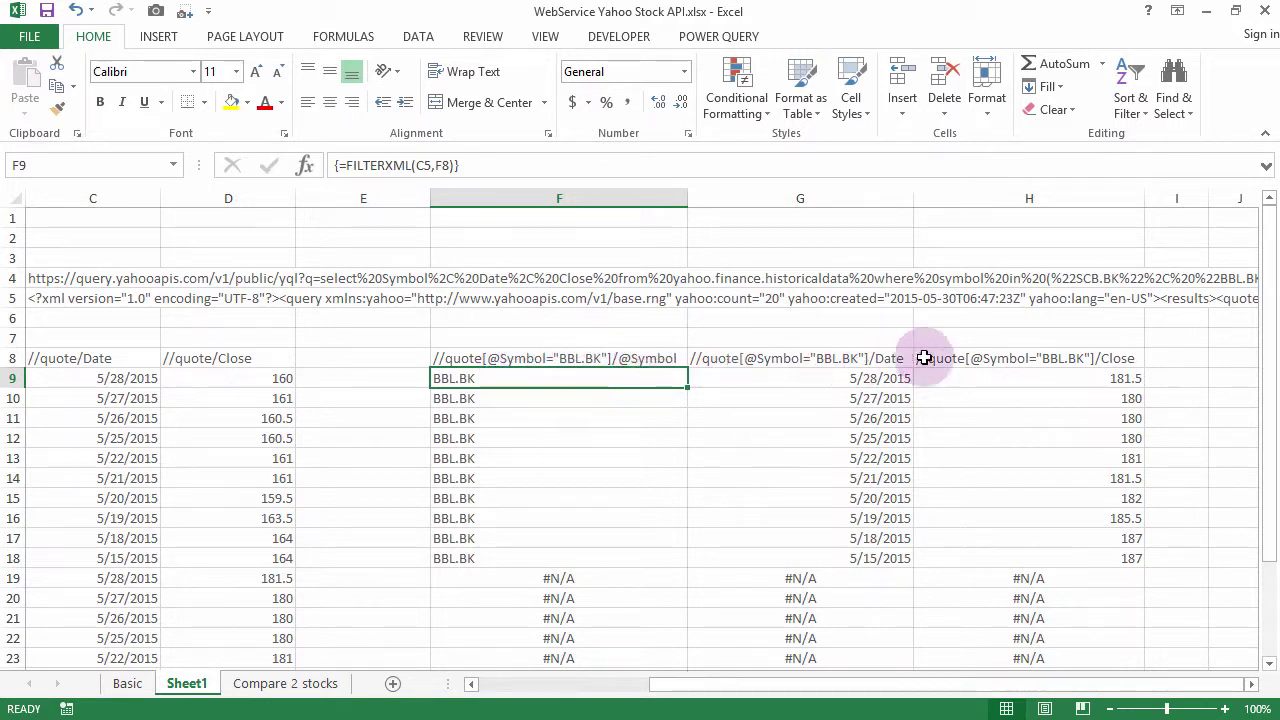
pyautogui.click(1040, 360)
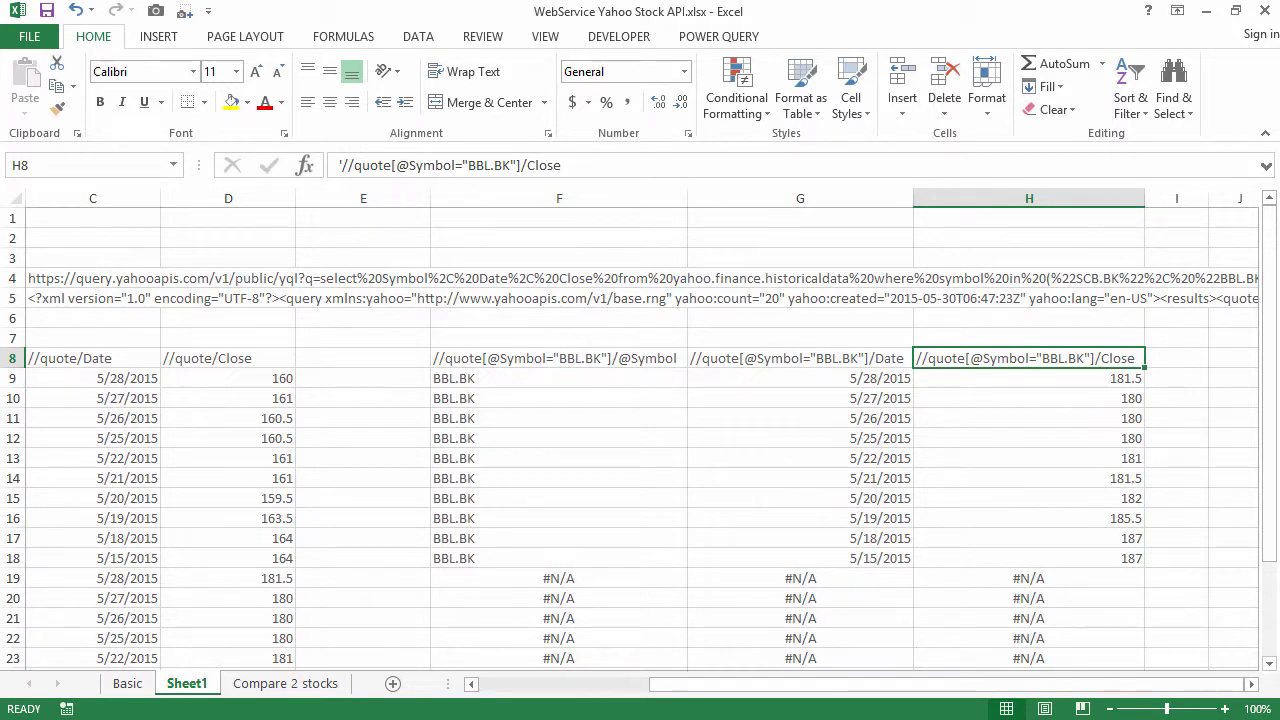
pyautogui.hotkey('ctrl', 'c')
pyautogui.press('Right')
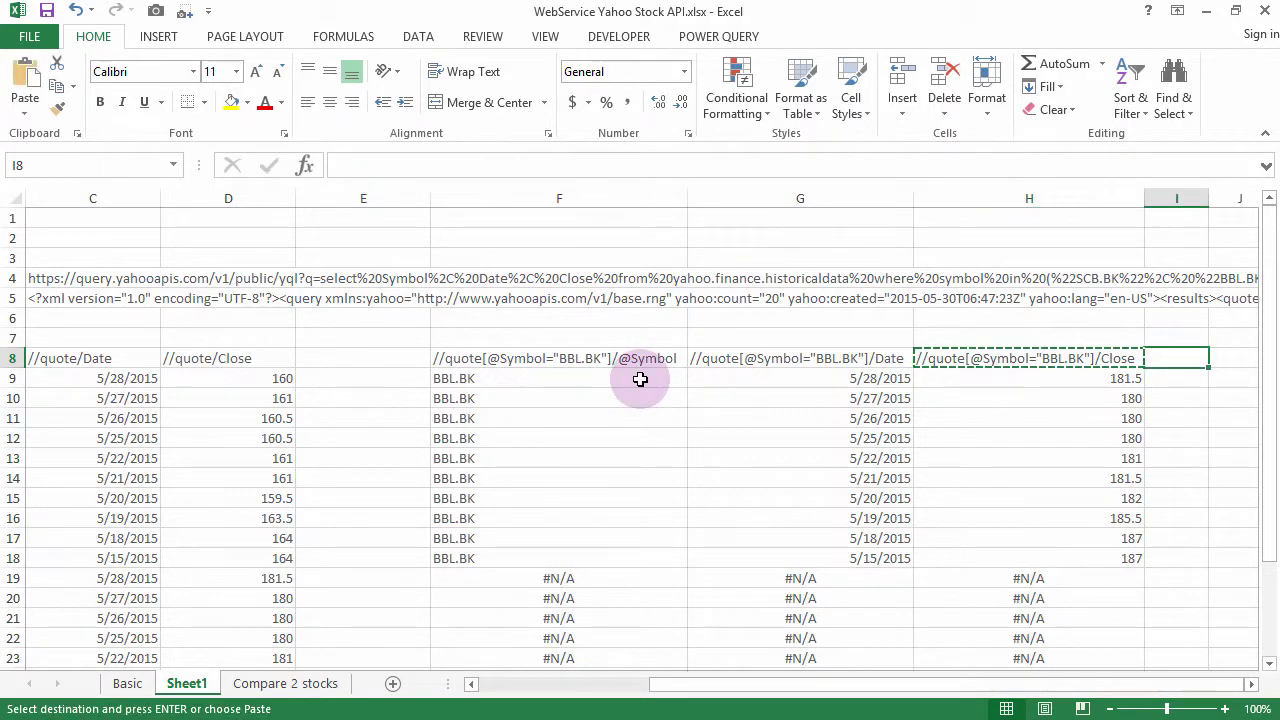
pyautogui.press('Return')
pyautogui.press('Right')
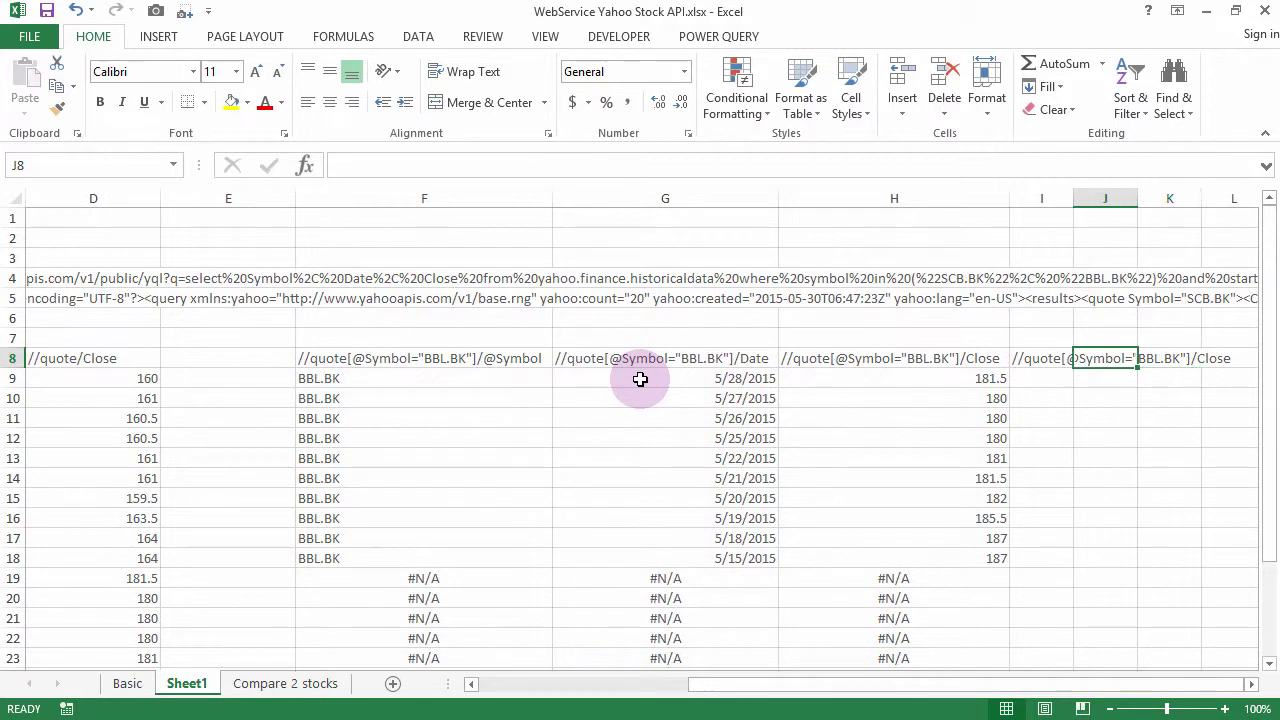
pyautogui.press('Left')
pyautogui.press('F2')
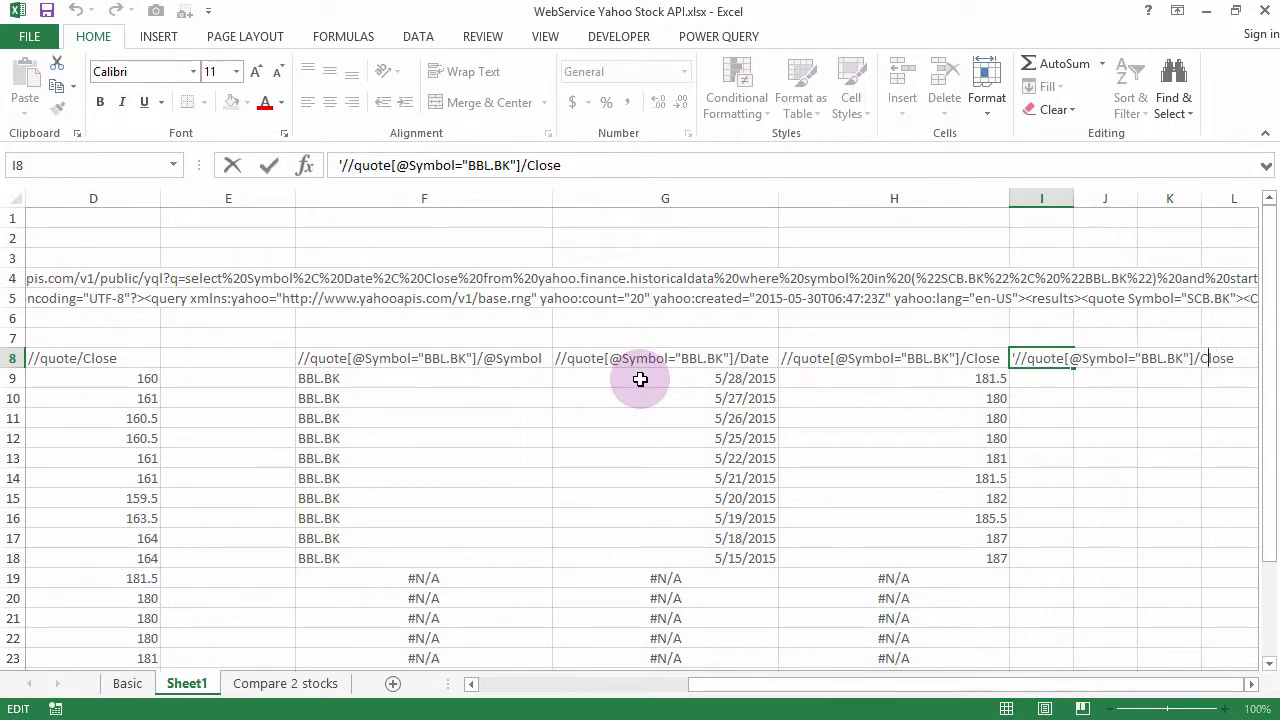
pyautogui.press('BackSpace')
pyautogui.press('BackSpace')
pyautogui.press('BackSpace')
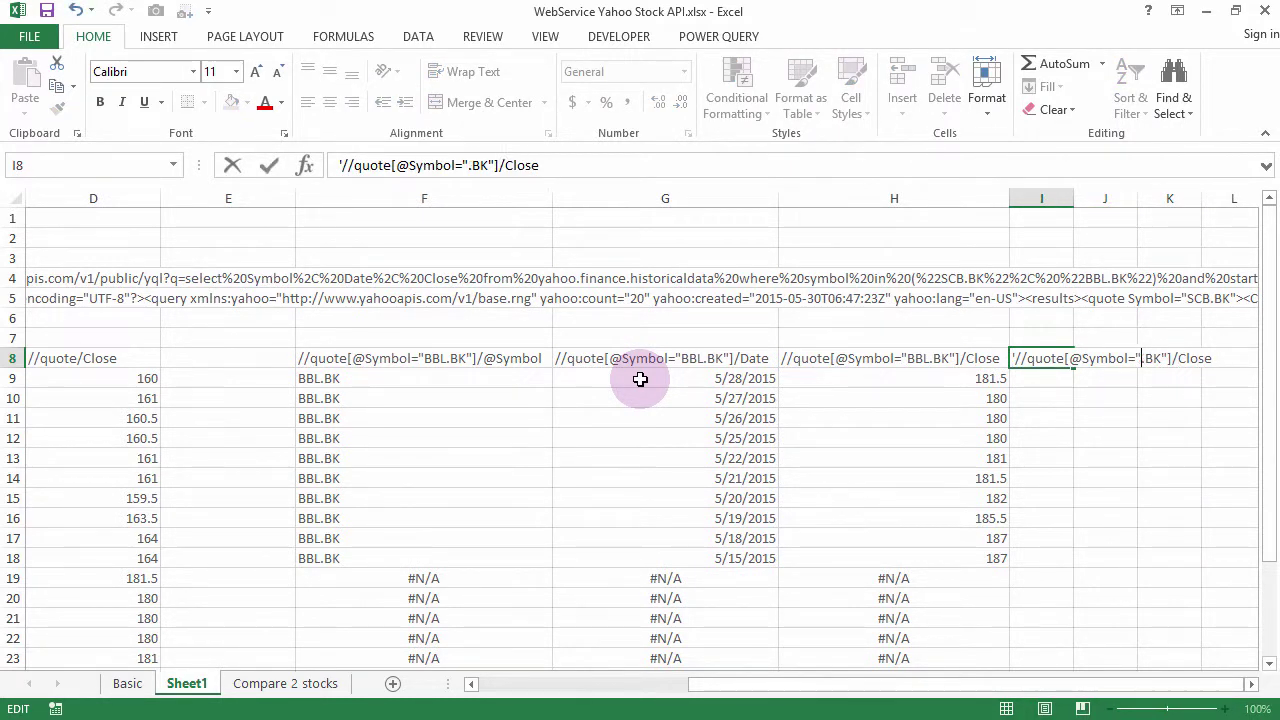
pyautogui.write('SCB')
pyautogui.press('Return')
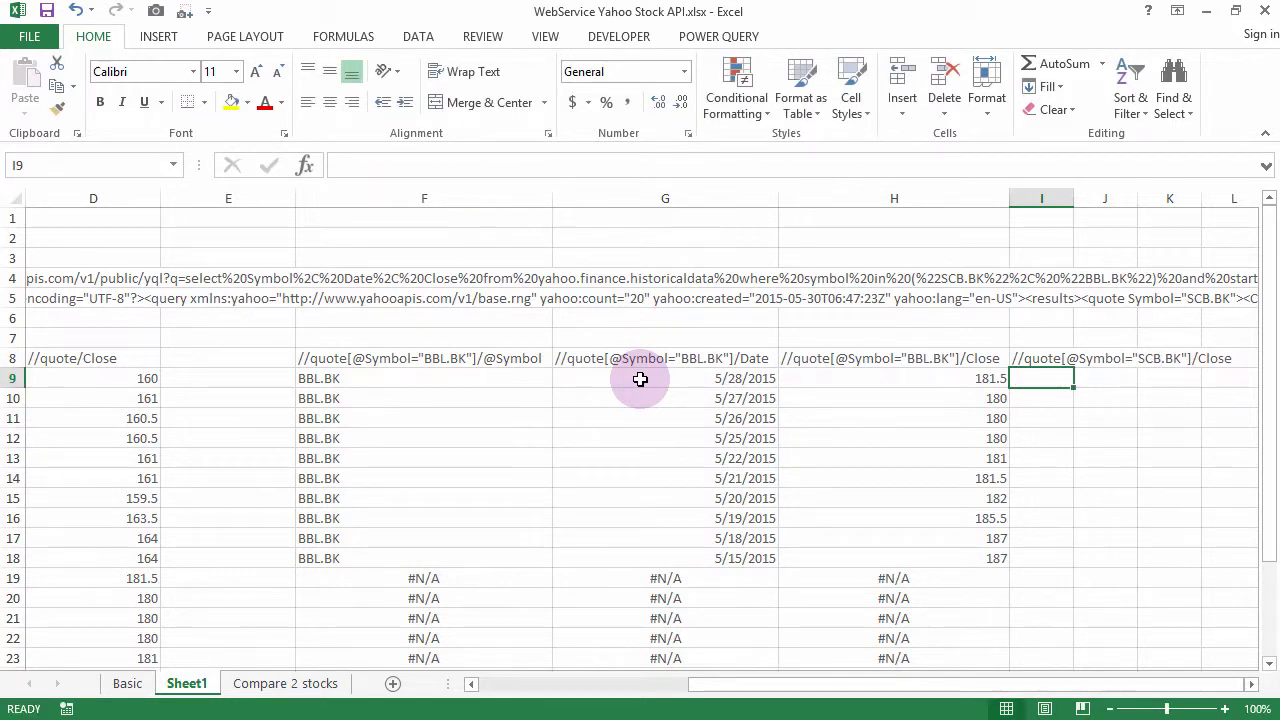
# - Begin a FILTERXML formula in I9 that reads the XML text in C5
pyautogui.write('=FIL')
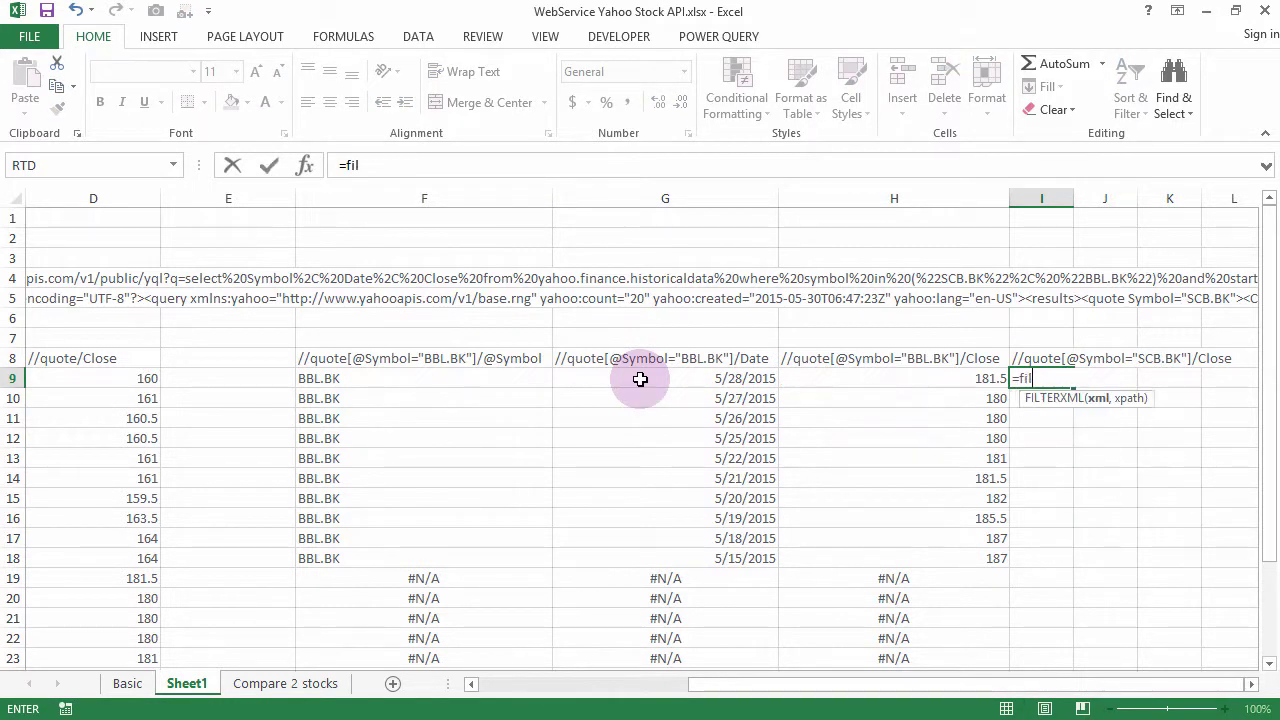
pyautogui.press('Tab')
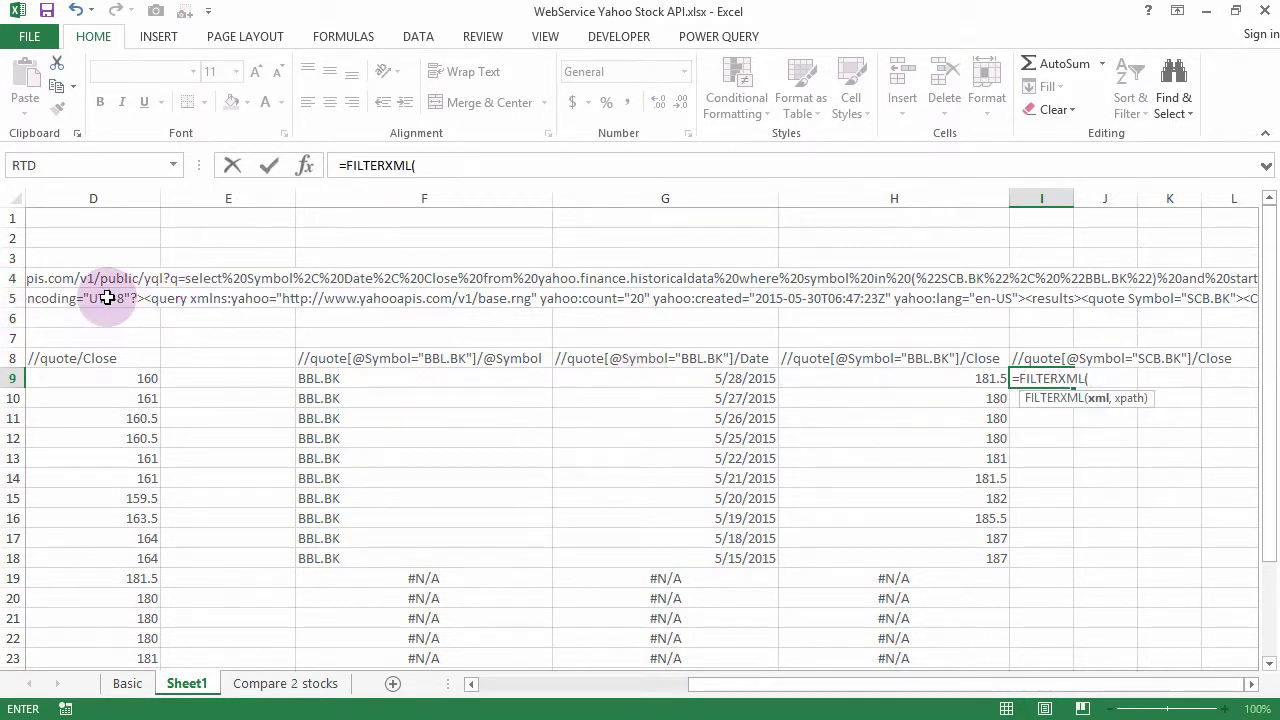
pyautogui.click(107, 298)
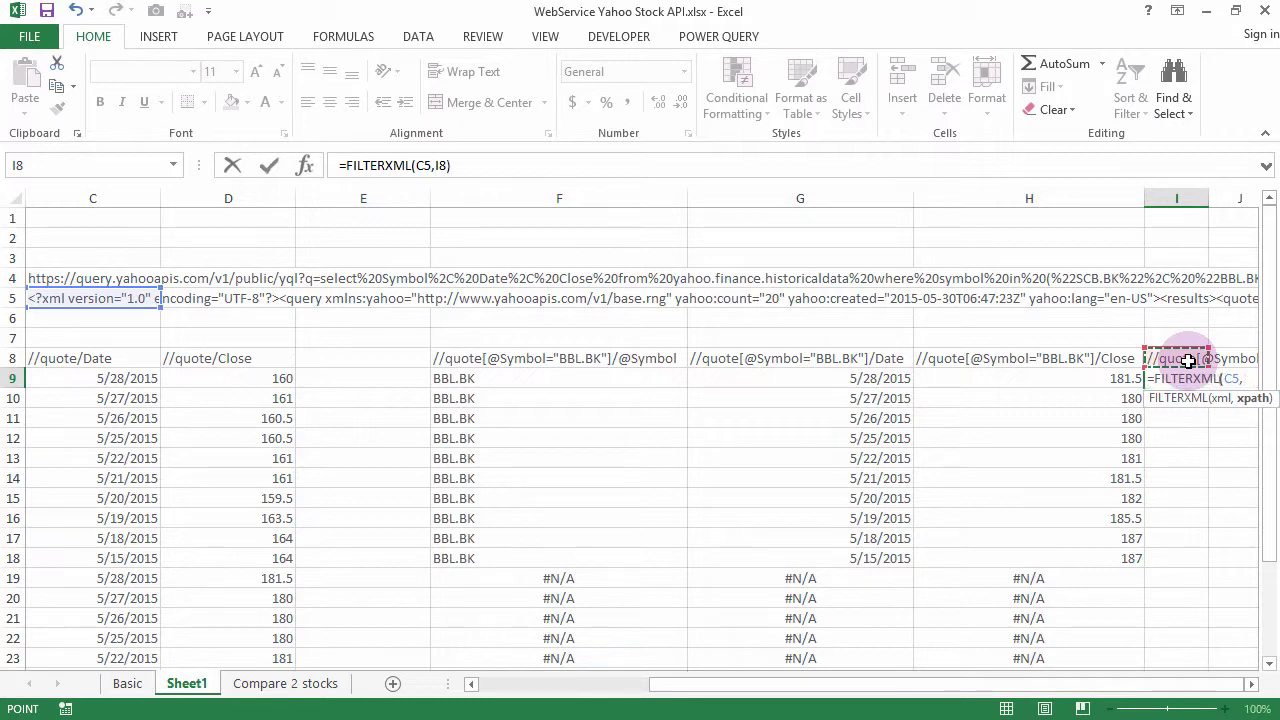
# - Complete =FILTERXML(C5,I8) as an array formula in I9:I29, listing SCB.BK closes from 160 to 164
pyautogui.write(')')
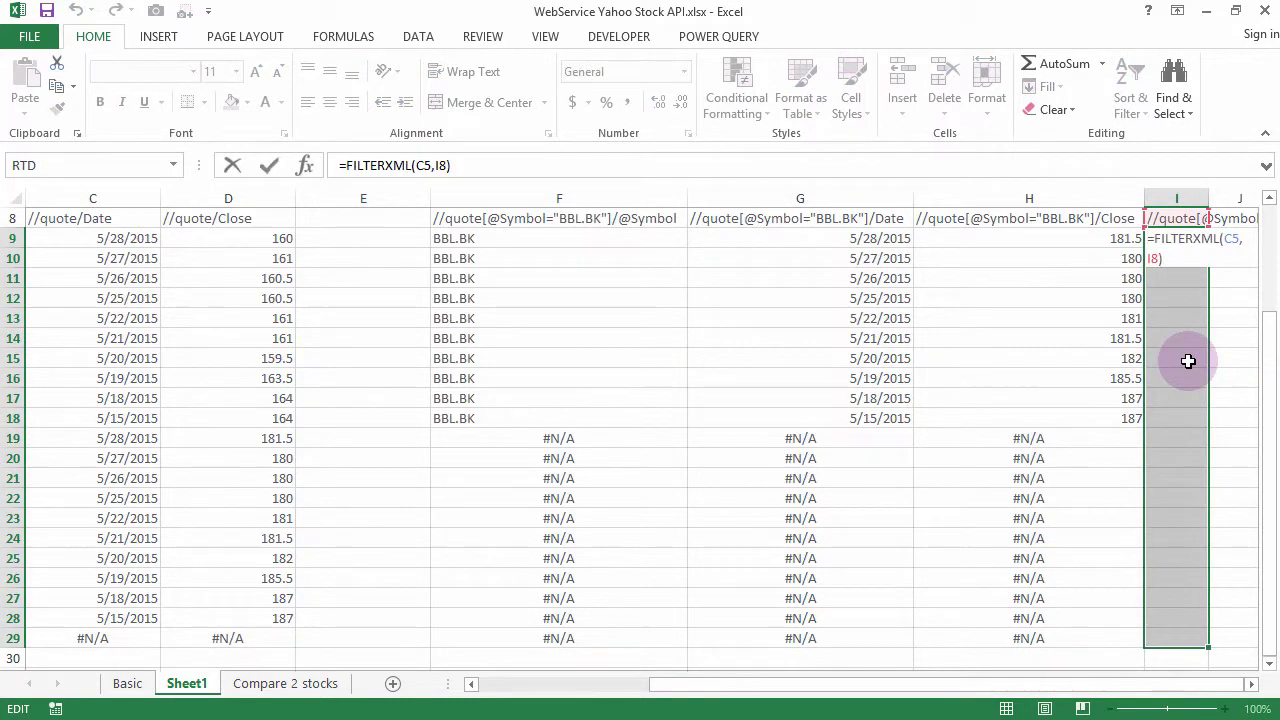
pyautogui.hotkey('ctrl', 'shift', 'Return')
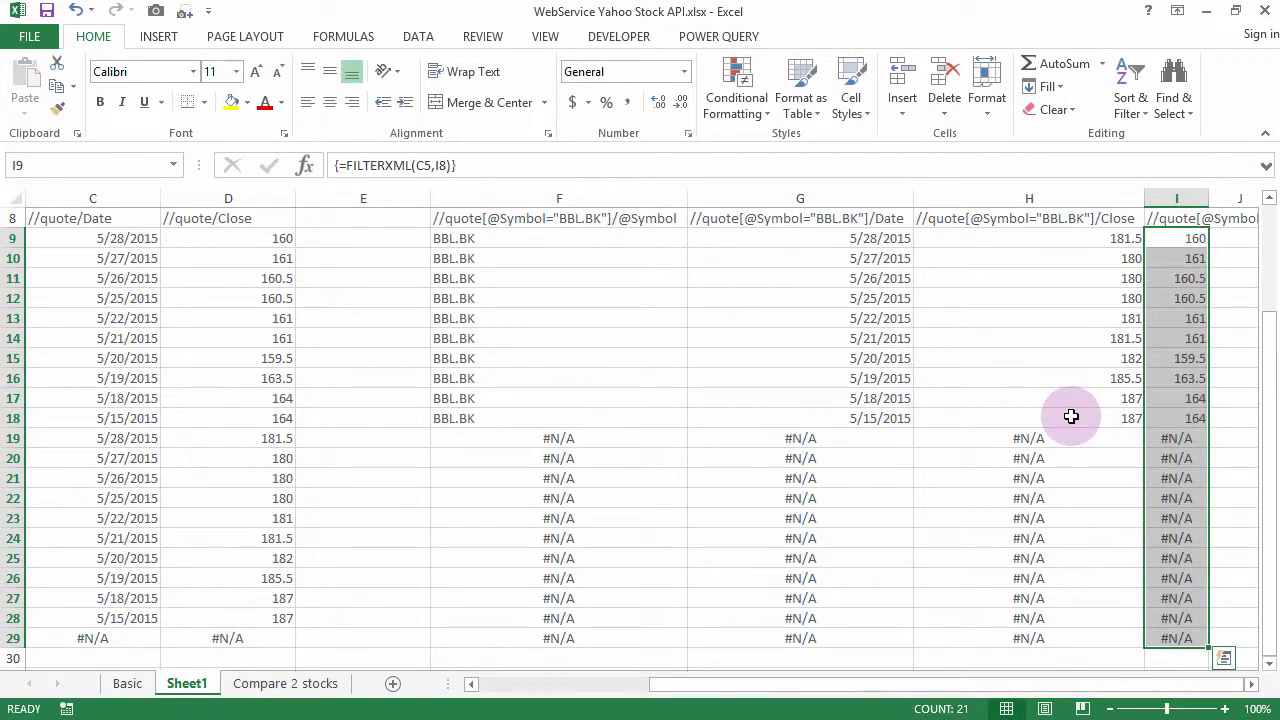
pyautogui.click(1070, 414)
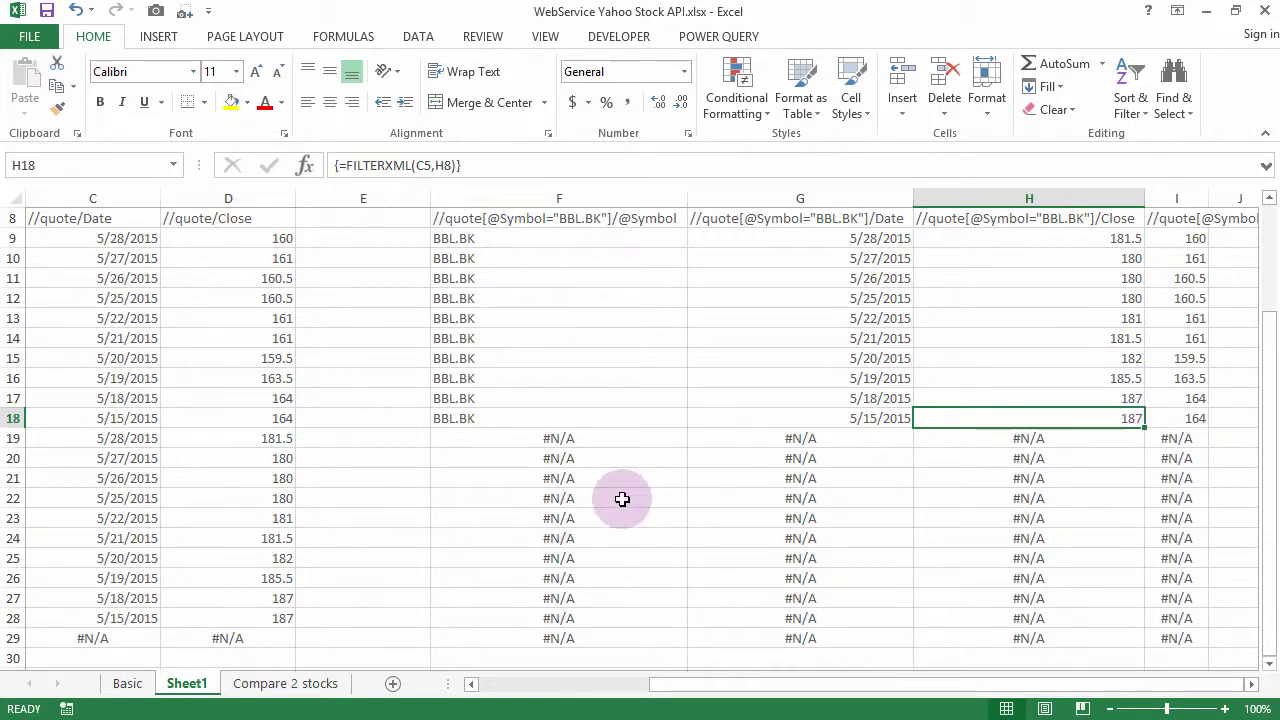
# - Narrow Date column G and AutoFit column F to show its full Symbol path header
pyautogui.click(1270, 207)
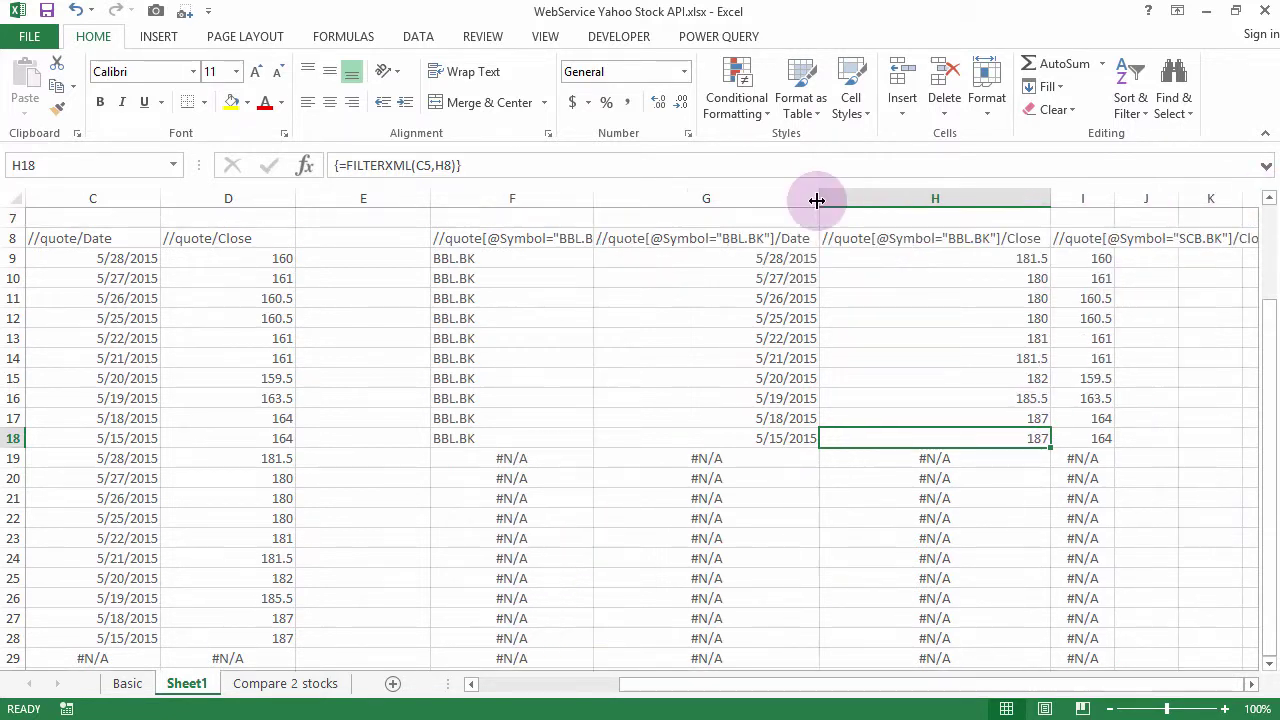
pyautogui.moveTo(820, 198); pyautogui.dragTo(711, 203)
pyautogui.click(820, 261)
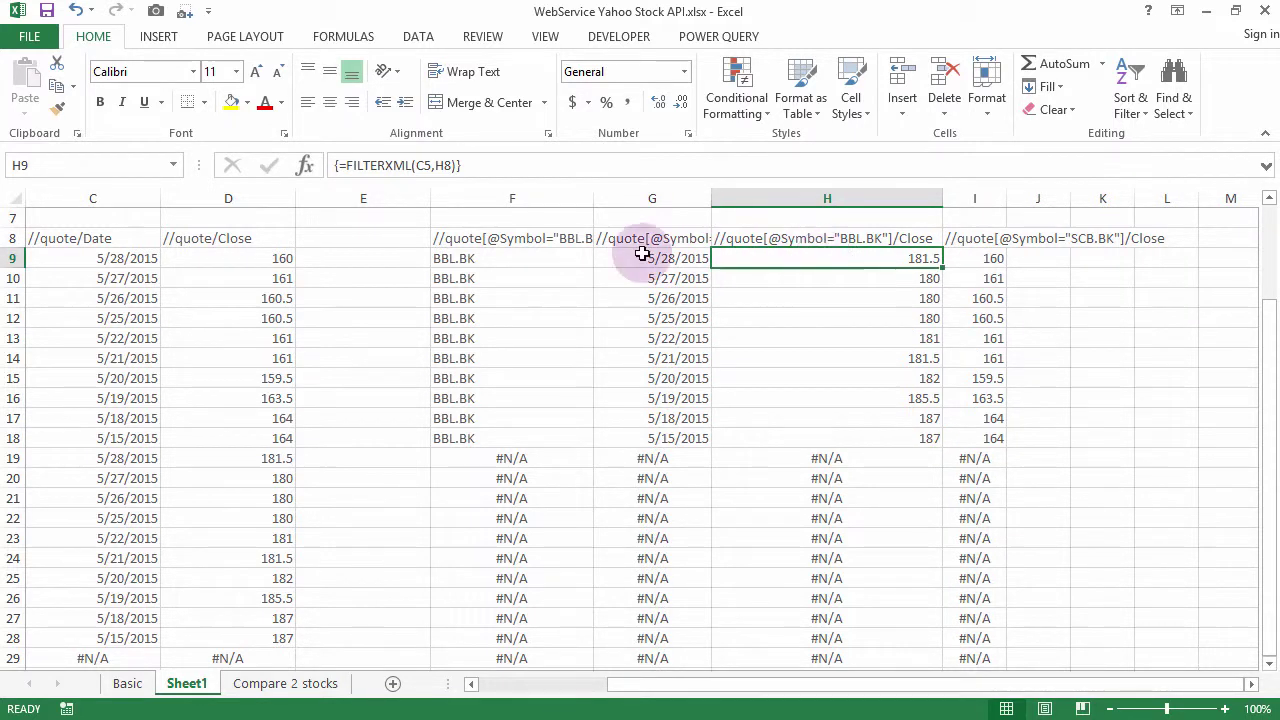
pyautogui.click(982, 258)
pyautogui.click(903, 260)
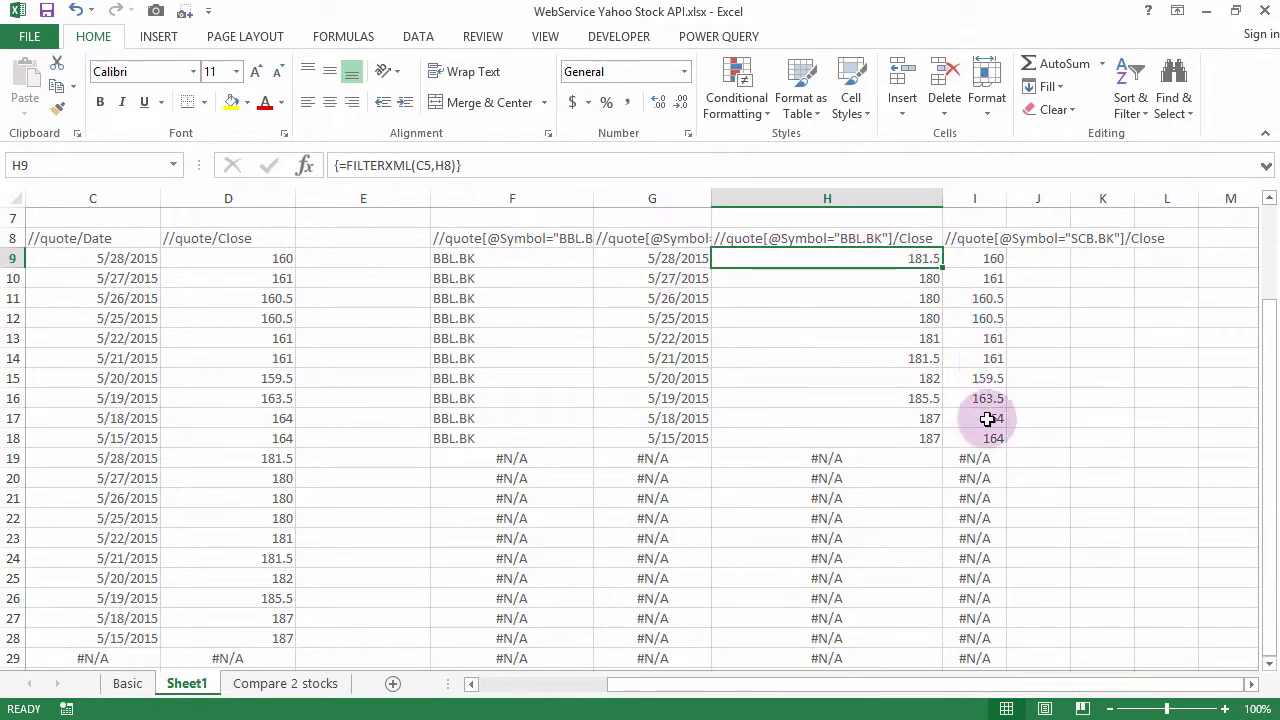
pyautogui.doubleClick(593, 198)
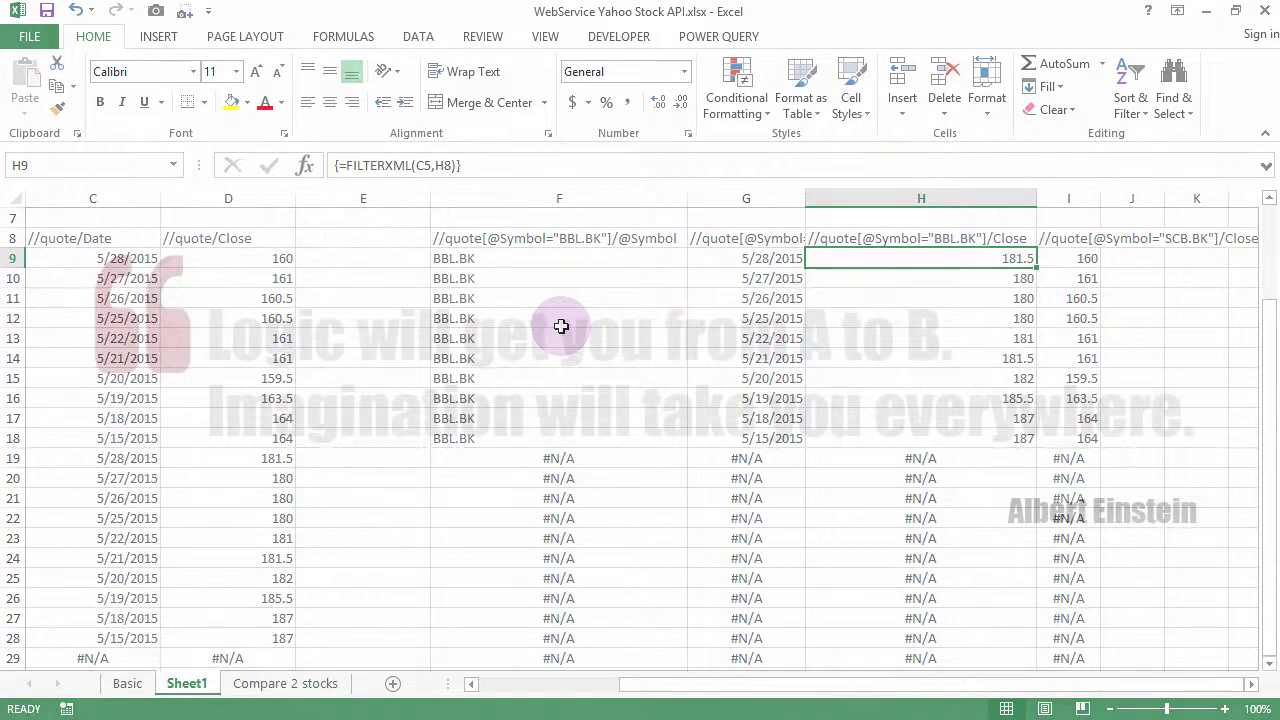